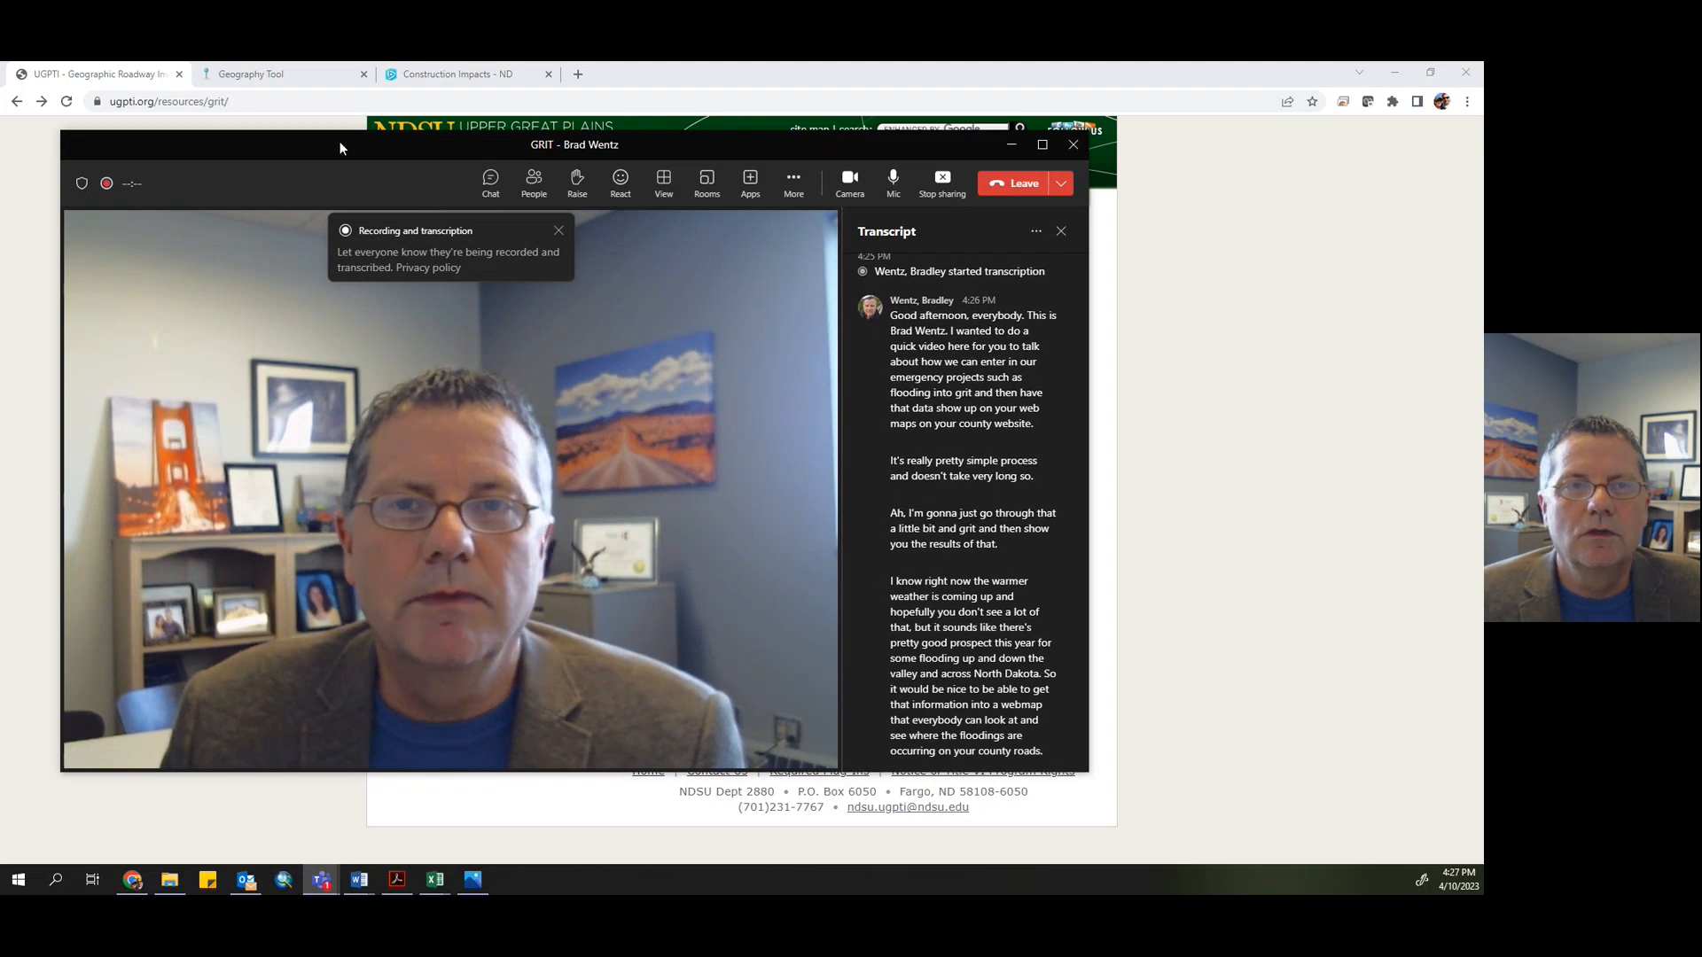
# - Switch to the Geography Tool page and load the Construction Planning layer for Cass County
pyautogui.moveTo(337, 144); pyautogui.dragTo(1, 143)
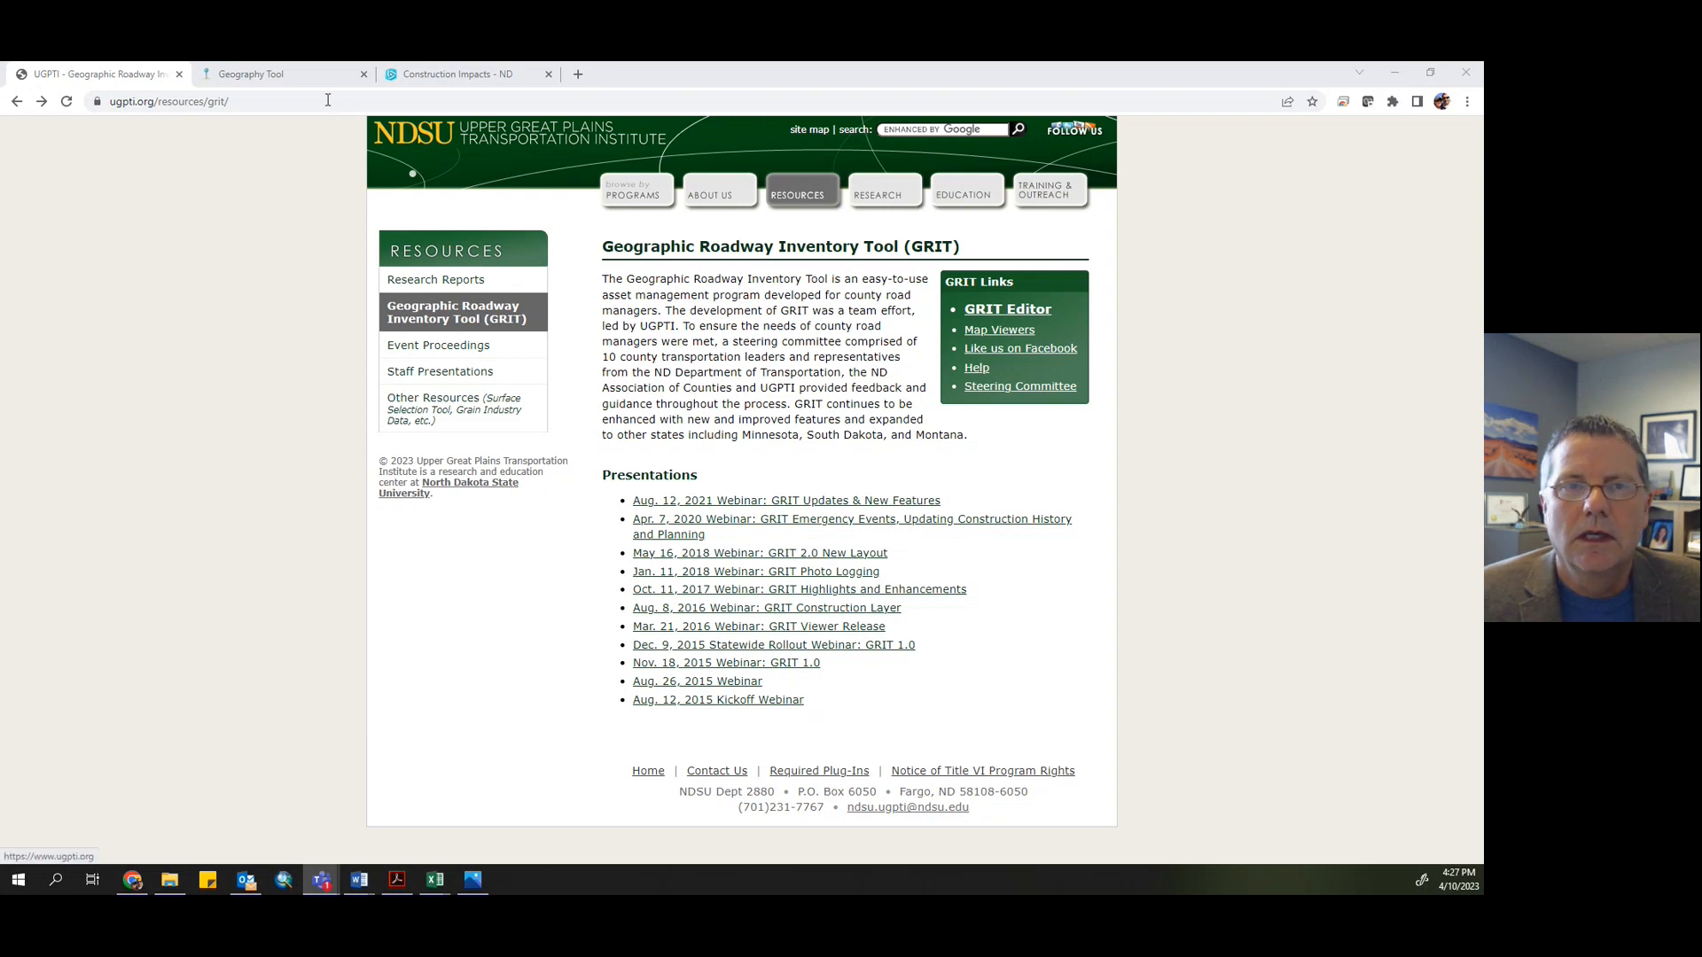
pyautogui.click(260, 76)
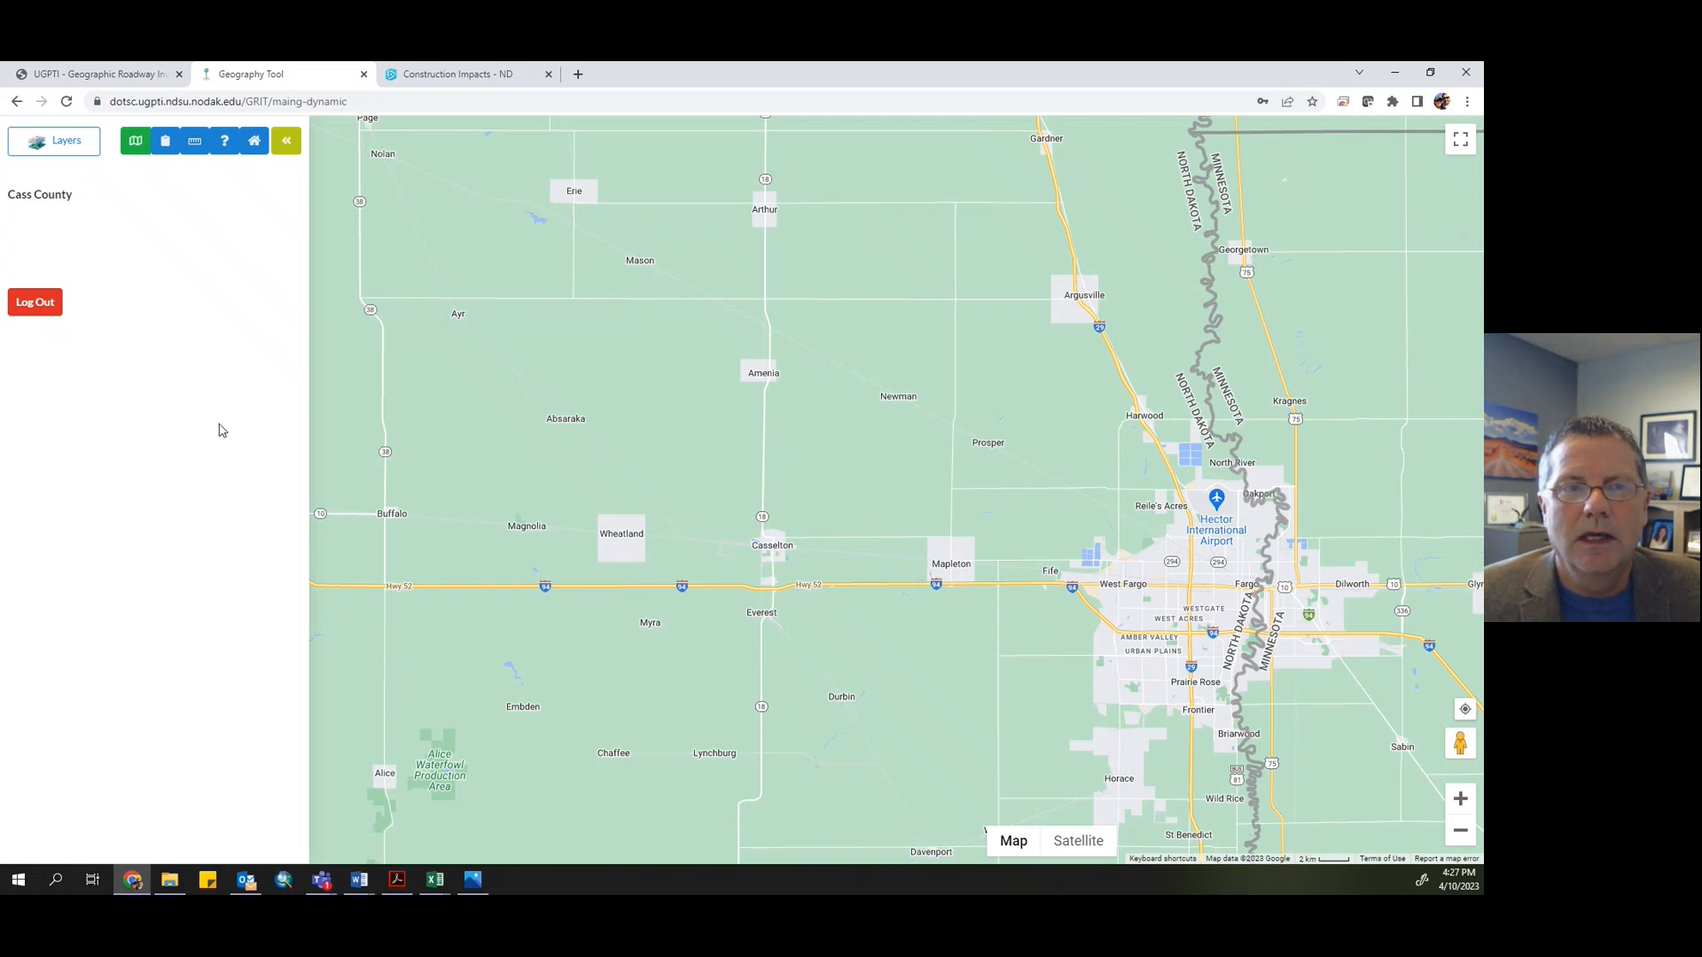
pyautogui.click(55, 152)
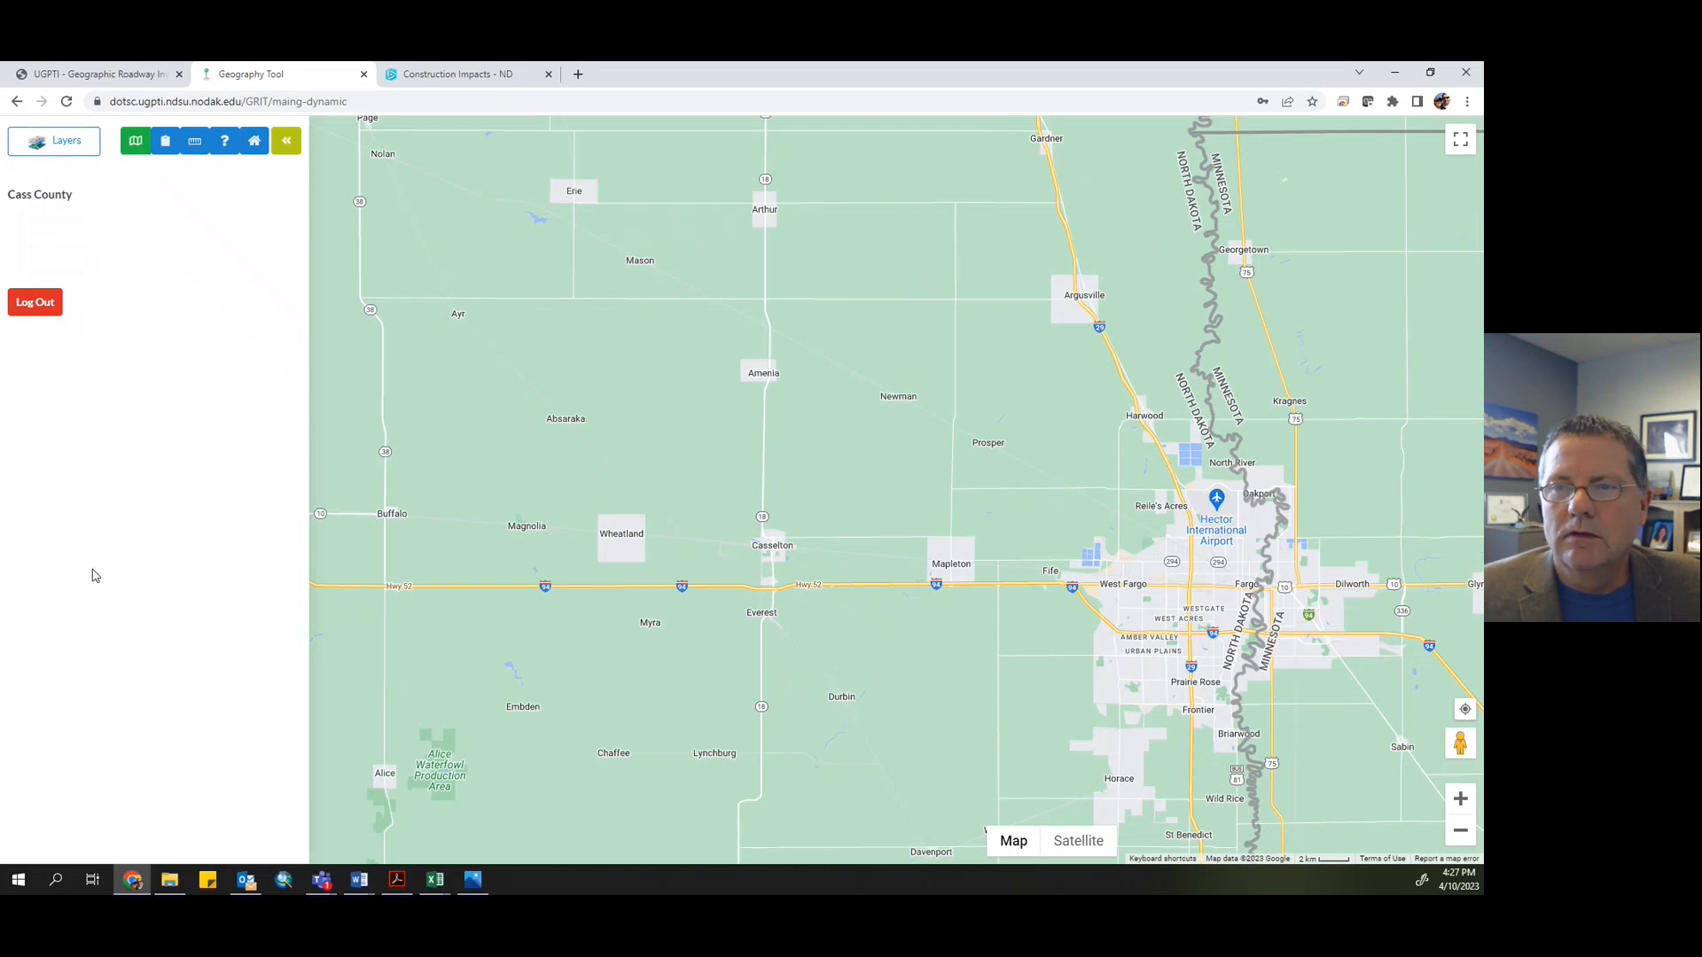
pyautogui.click(49, 146)
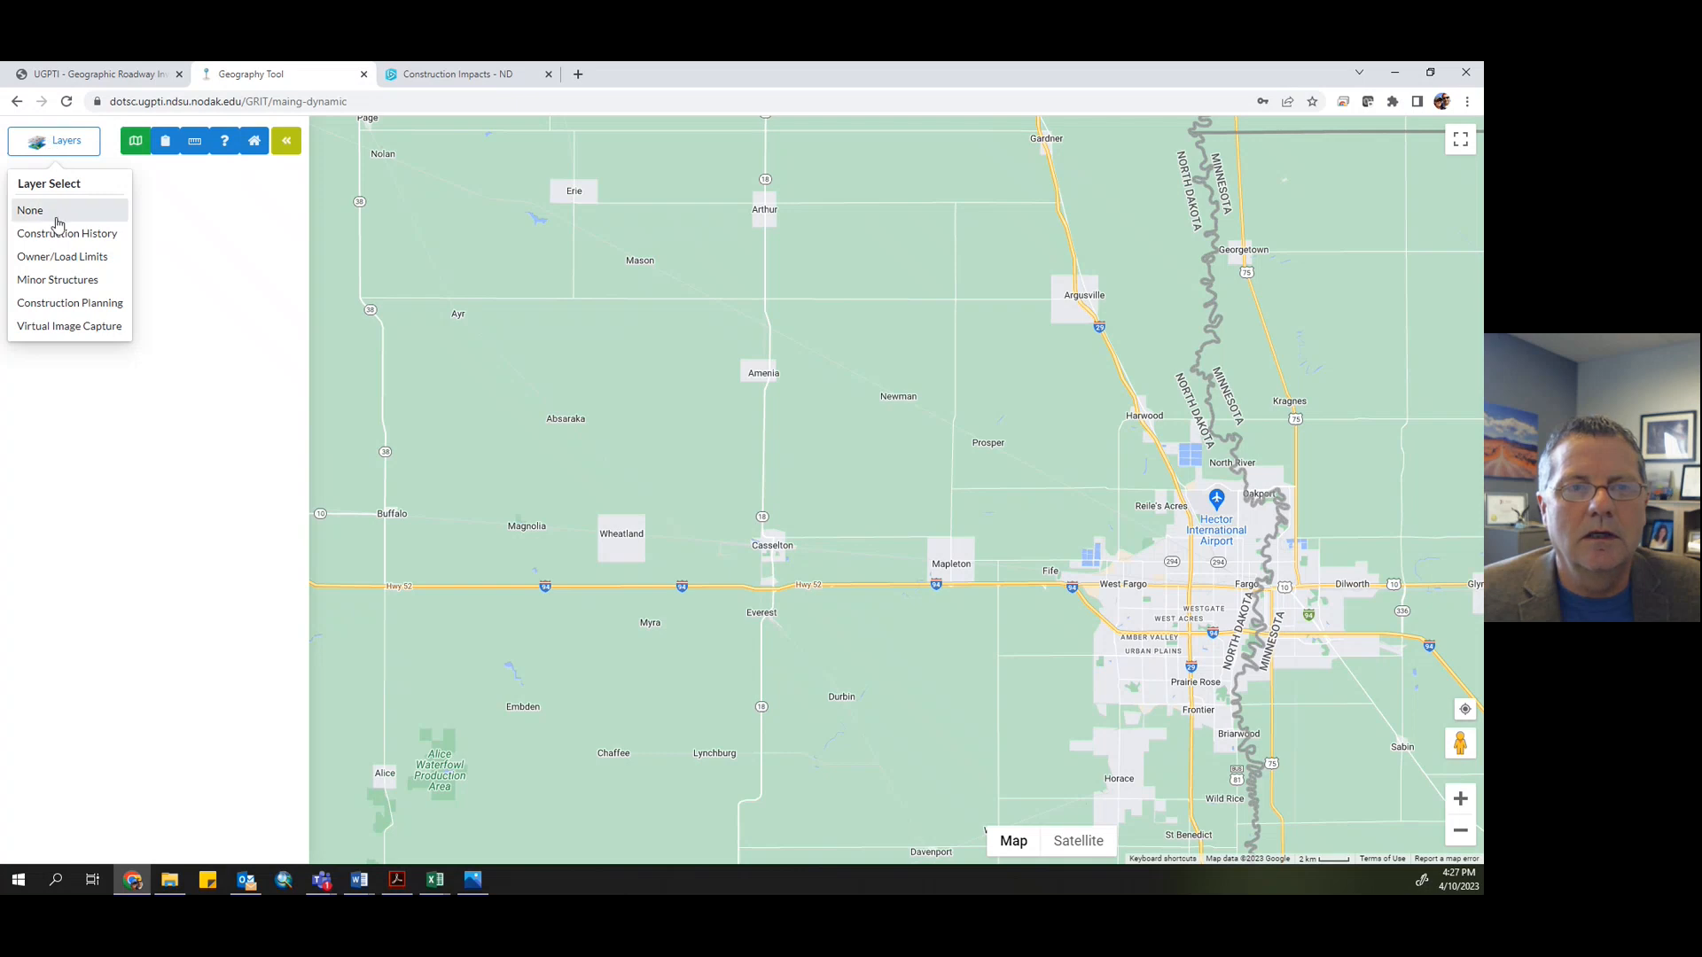
pyautogui.click(82, 306)
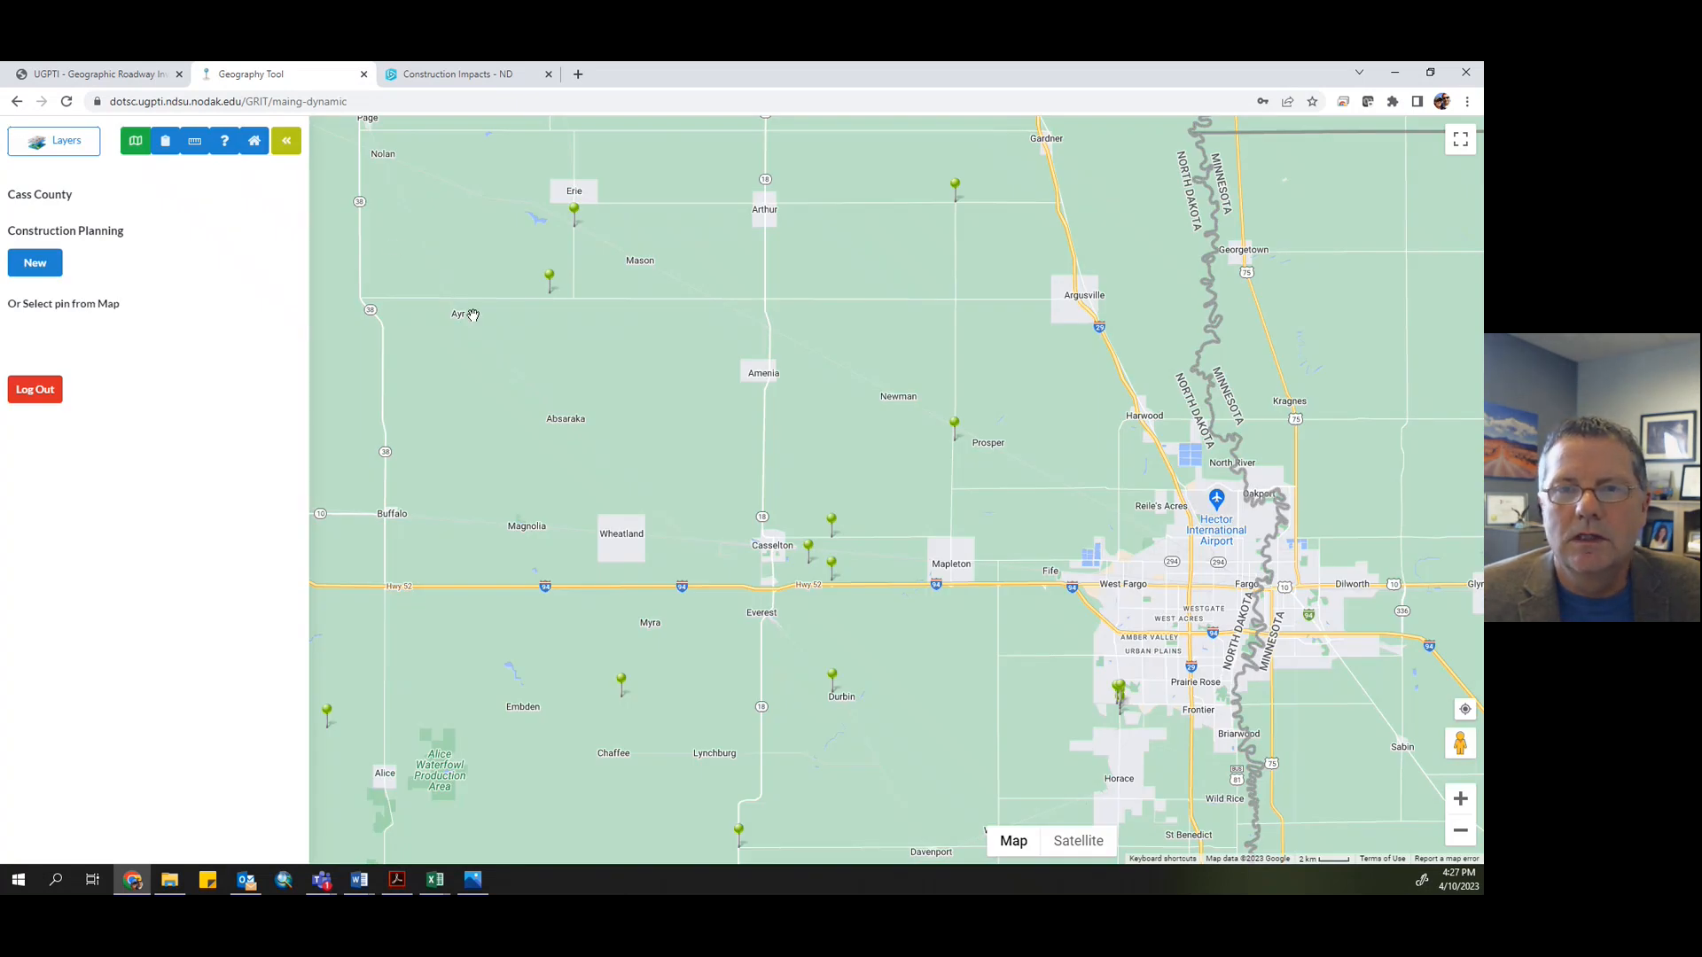
# - Turn on the Construction Planning background layer Current Year Construction (Public Impact)
pyautogui.click(135, 144)
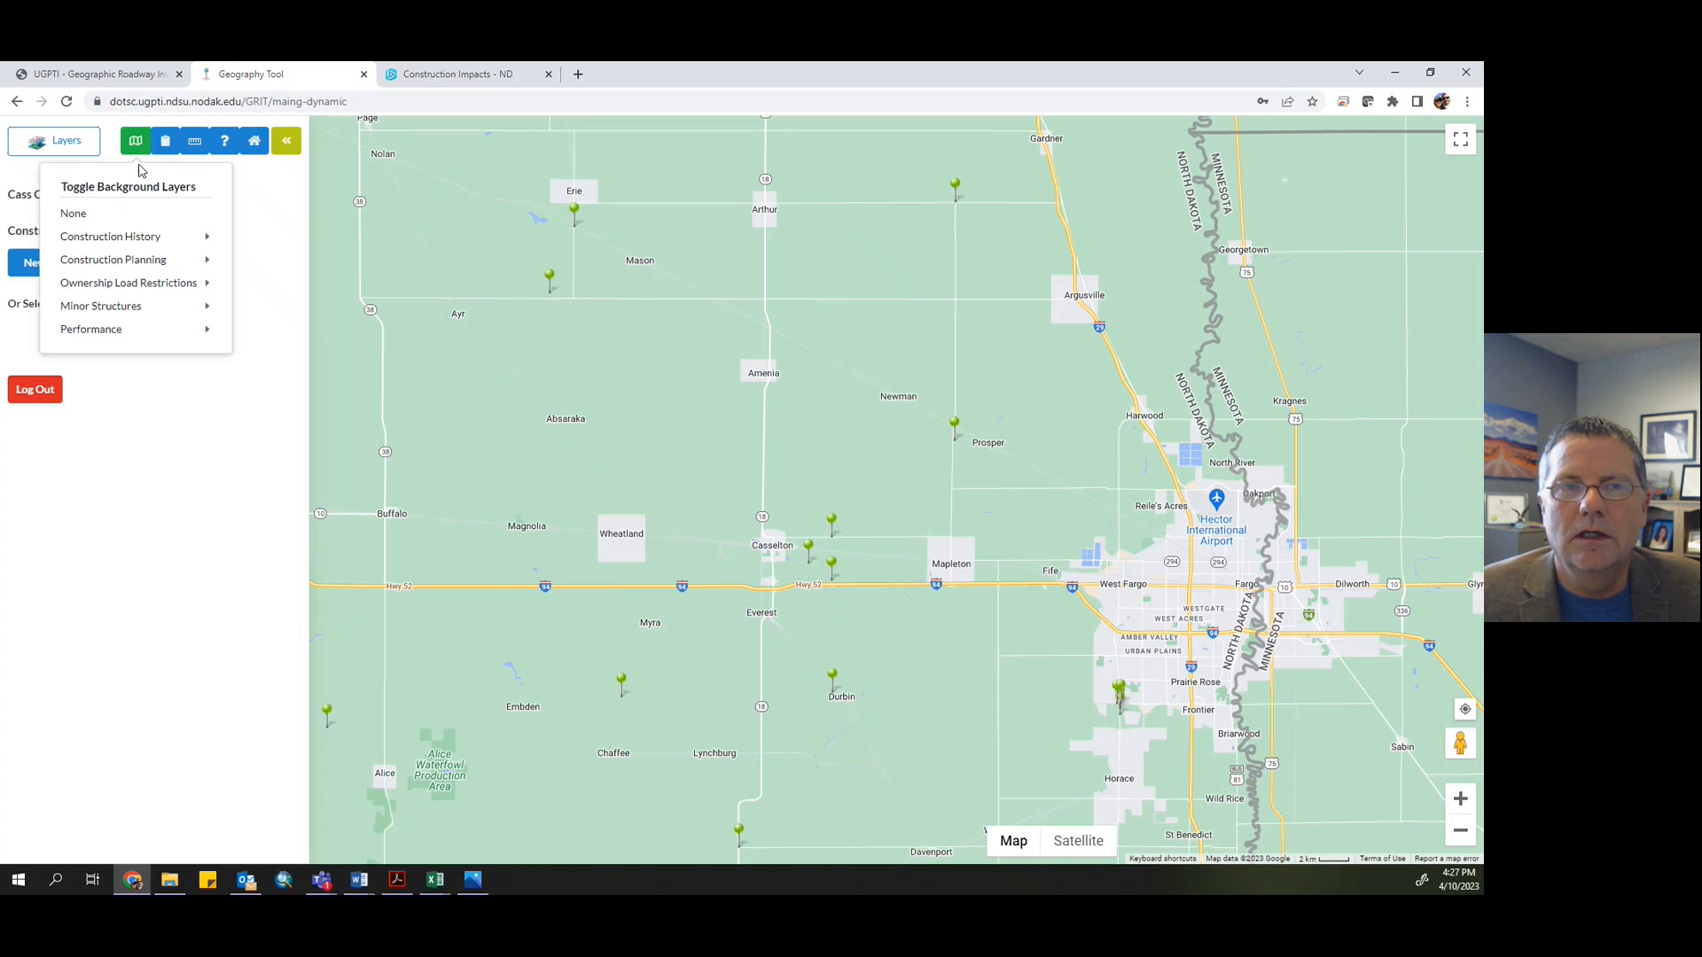
pyautogui.moveTo(134, 152)
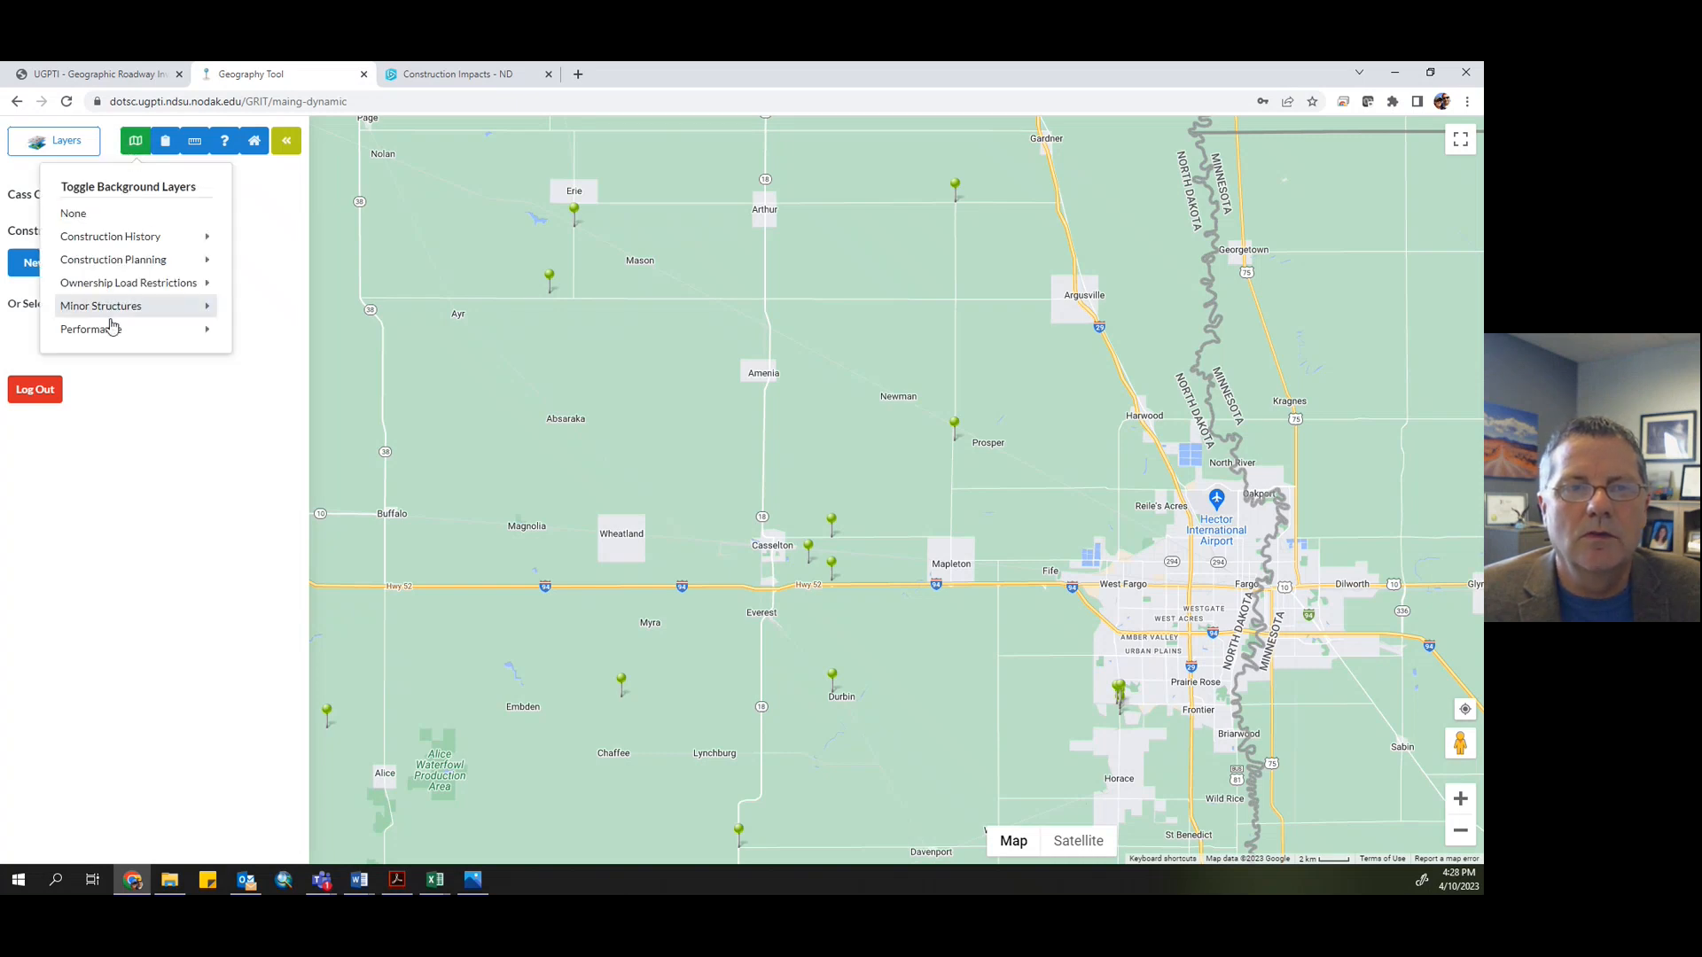
pyautogui.moveTo(112, 330)
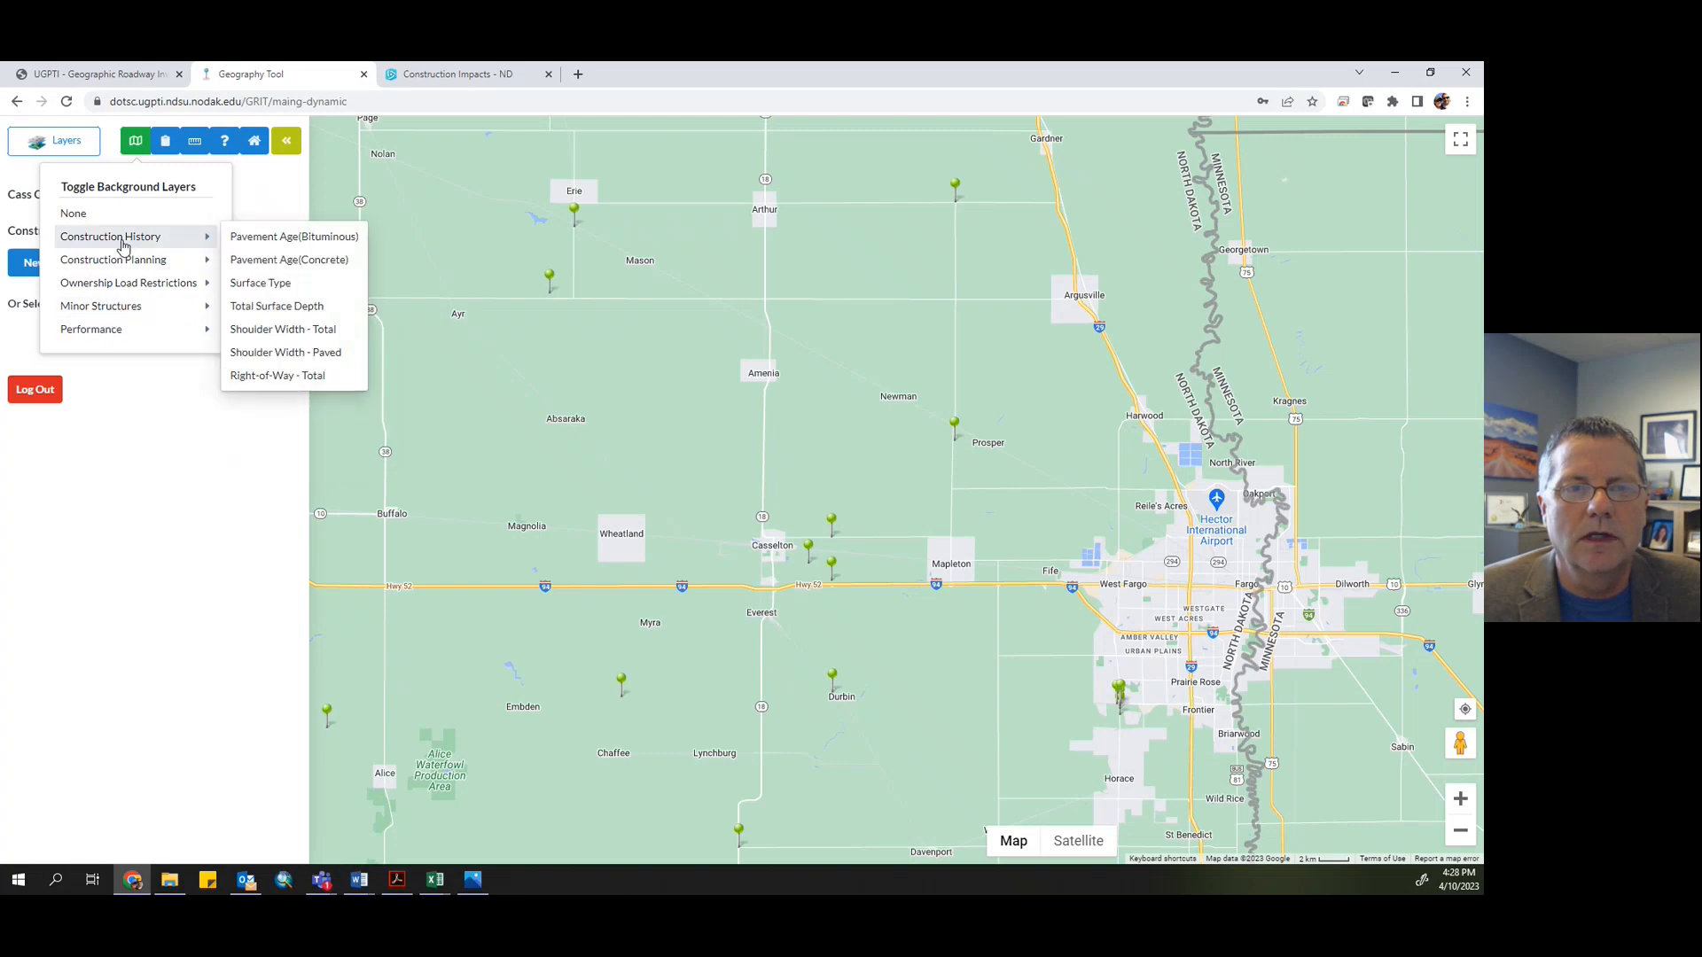
pyautogui.moveTo(125, 266)
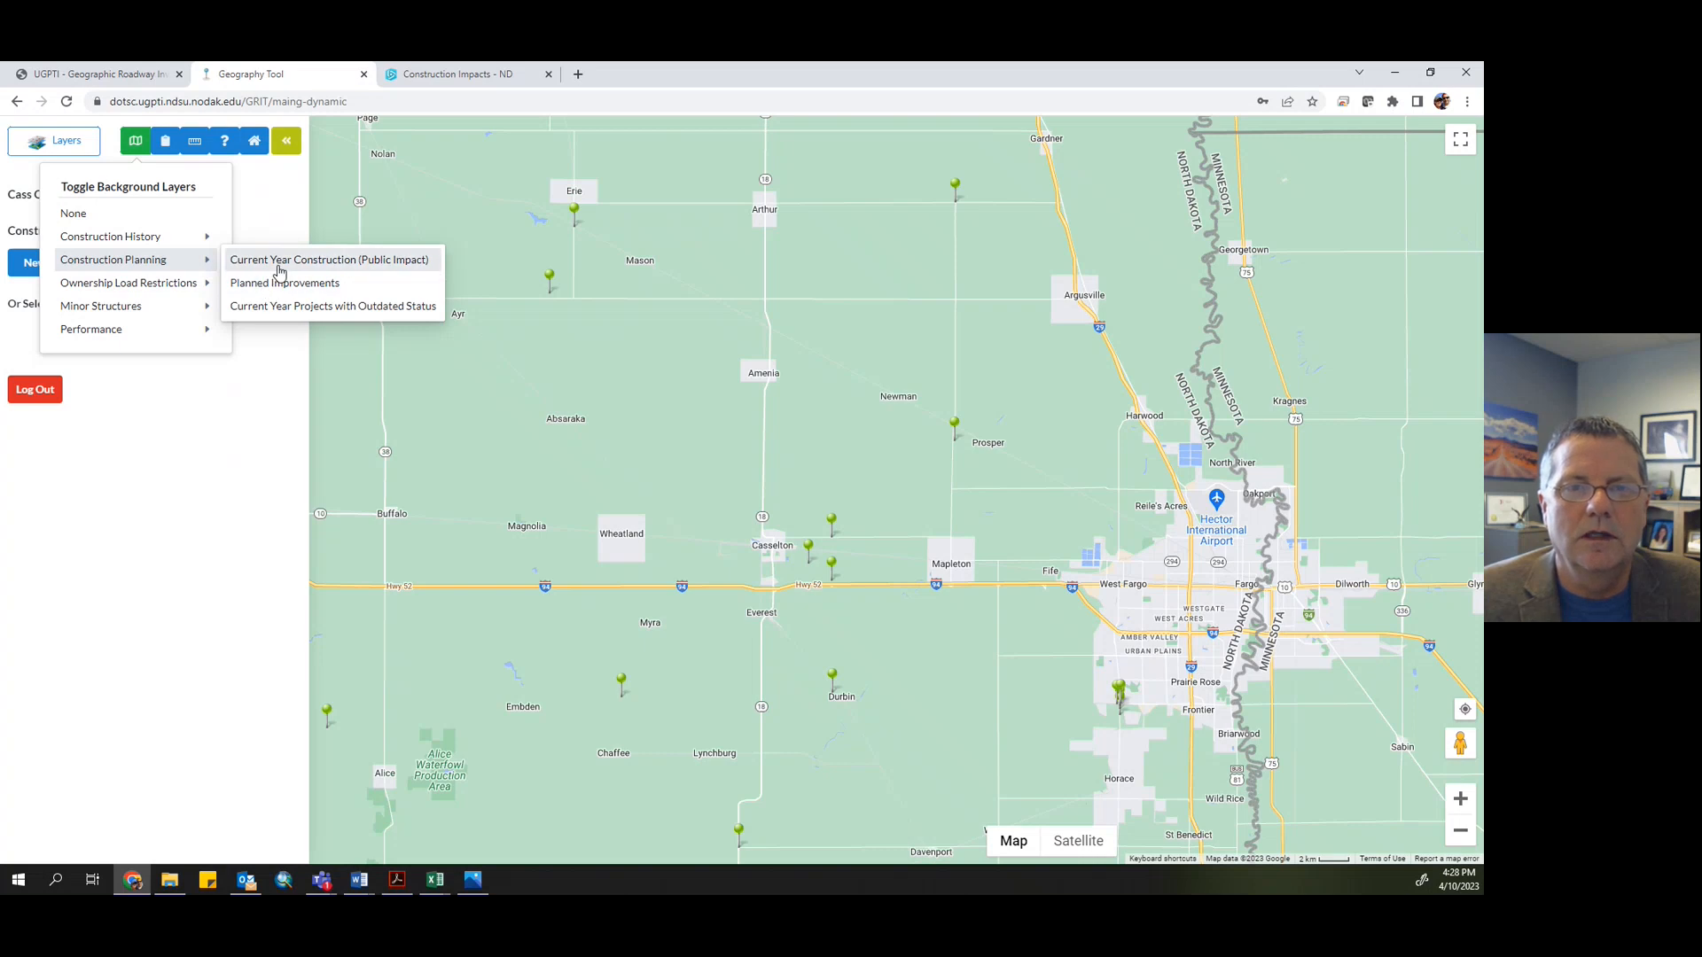
pyautogui.click(279, 267)
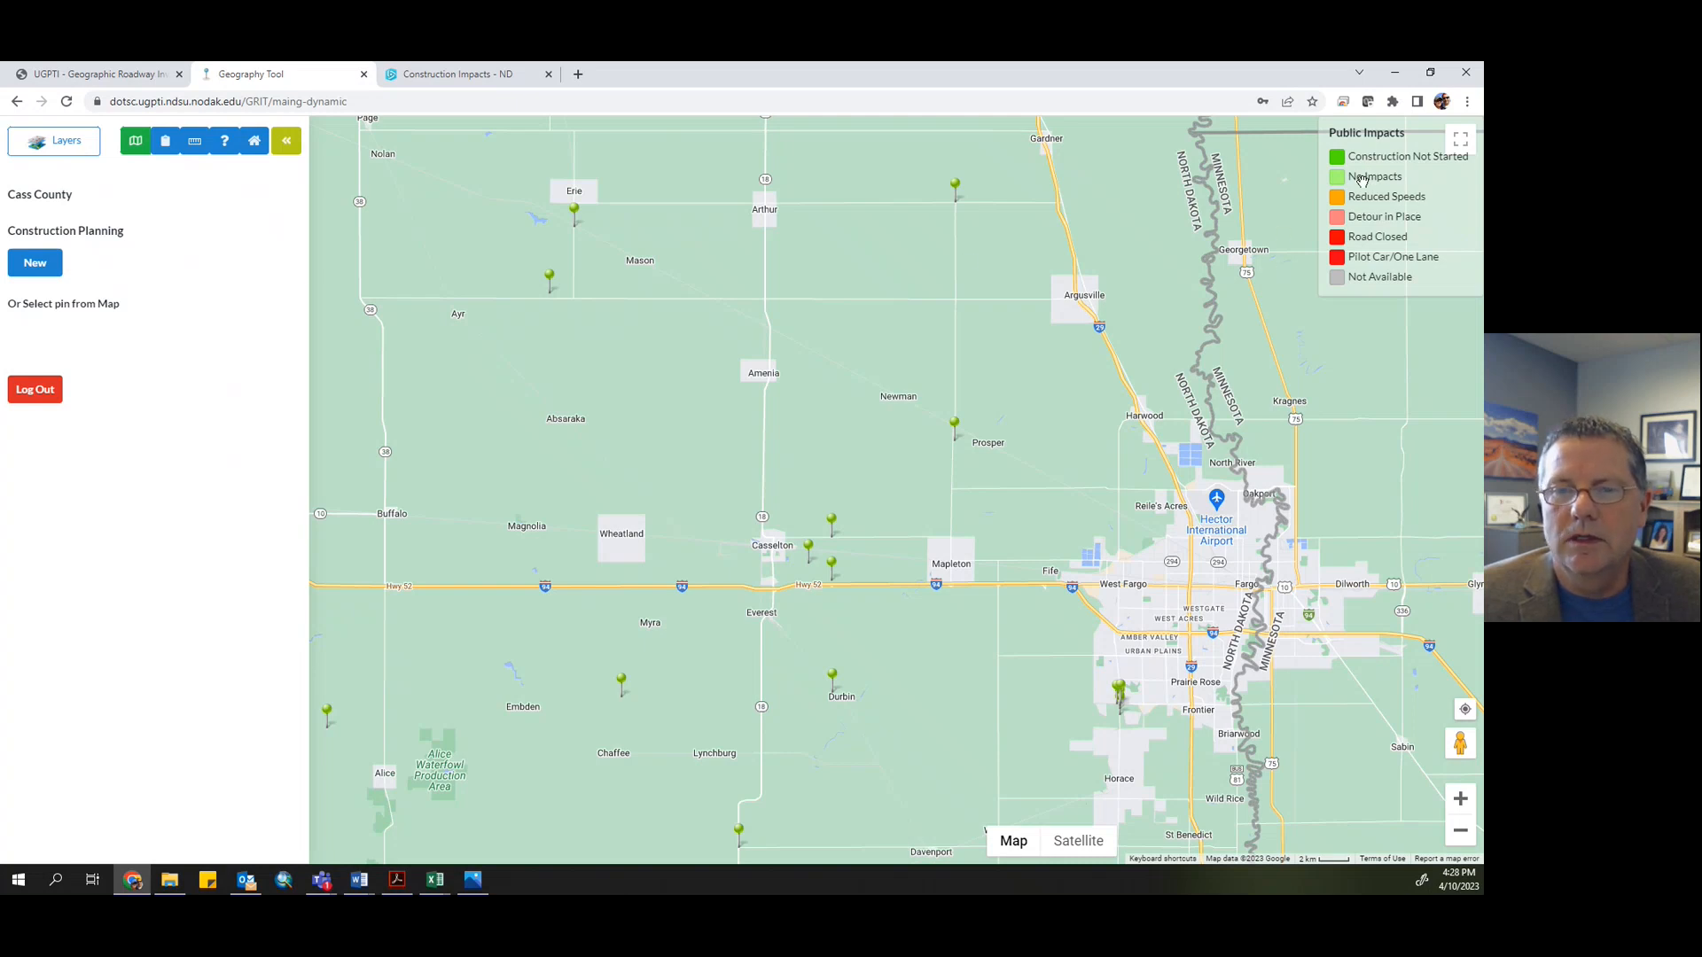
# - Show satellite imagery of the Old Co Rd 10 and 163rd Ave SE intersection north of Mapleton
pyautogui.moveTo(576, 385)
pyautogui.mouseDown()
pyautogui.moveTo(572, 402)
pyautogui.moveTo(587, 398)
pyautogui.mouseUp()
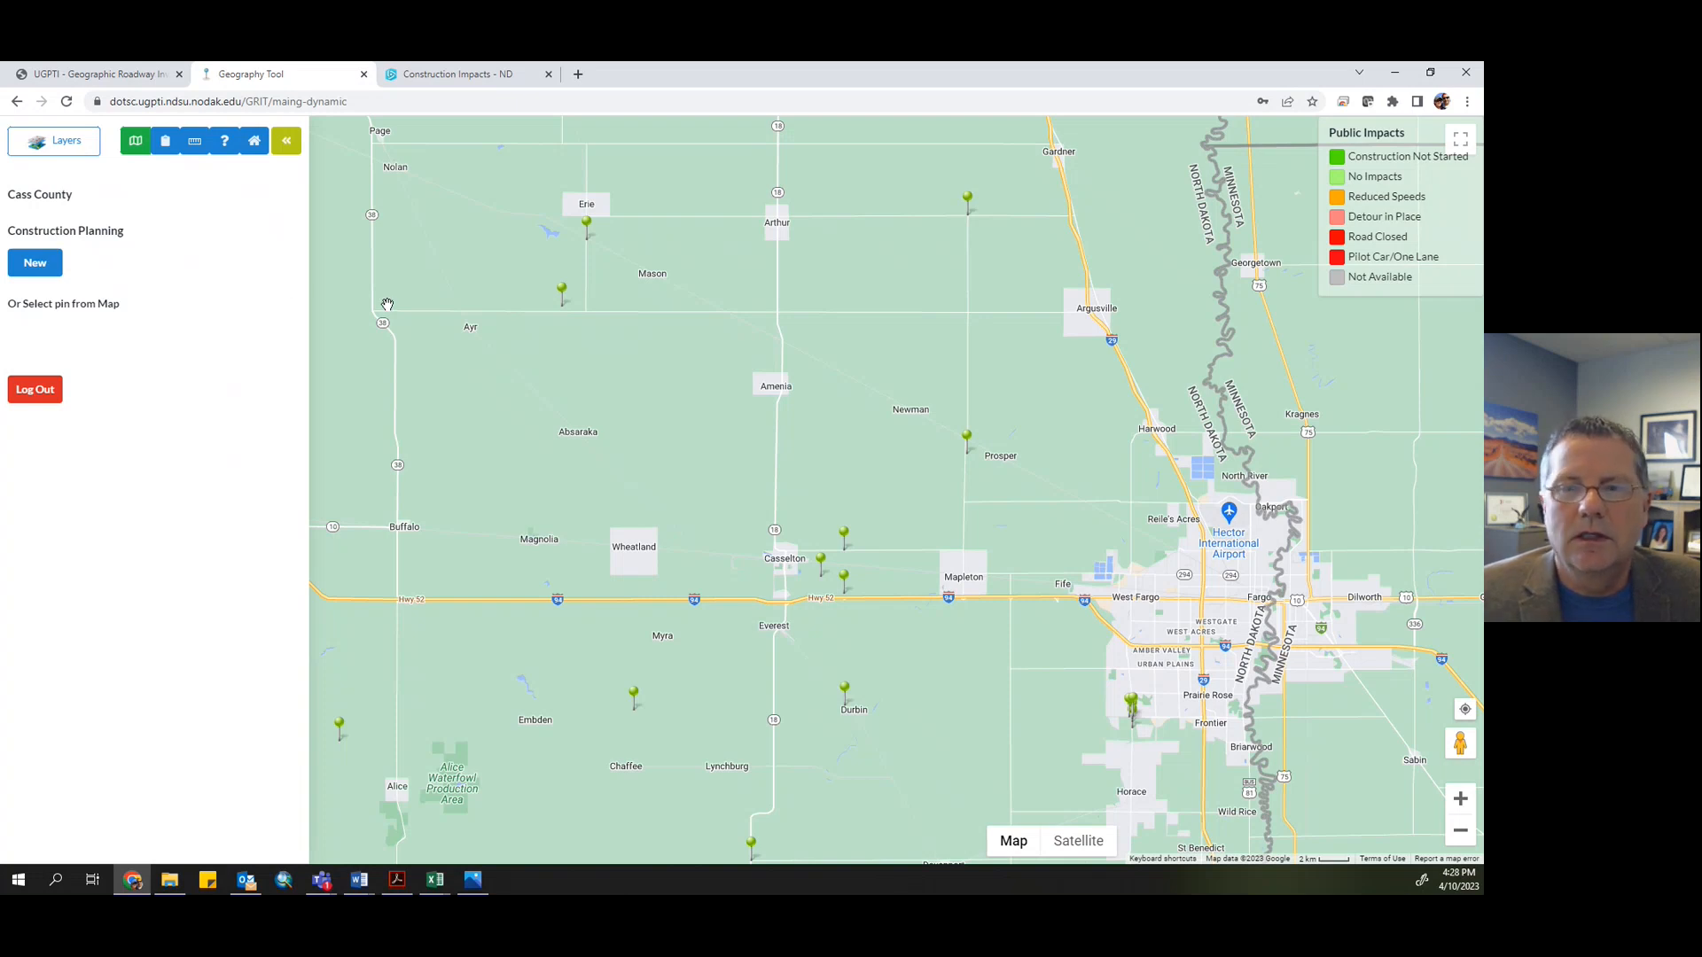
pyautogui.moveTo(679, 448); pyautogui.dragTo(612, 373)
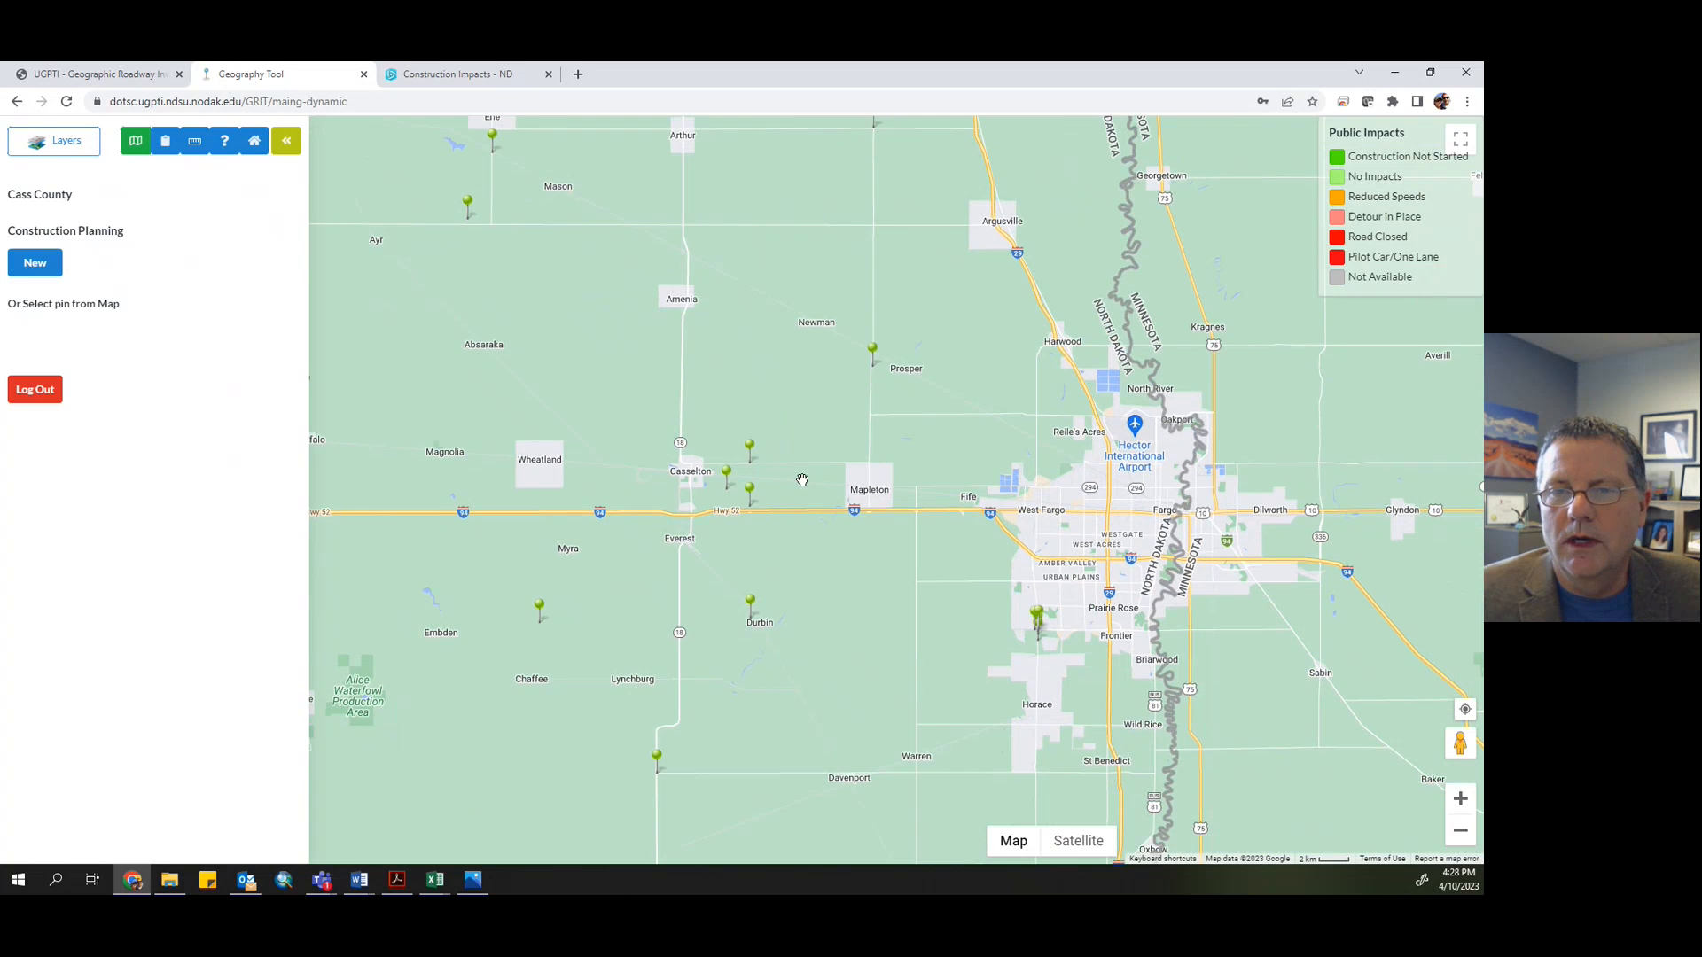
pyautogui.scroll(2, 802, 480)
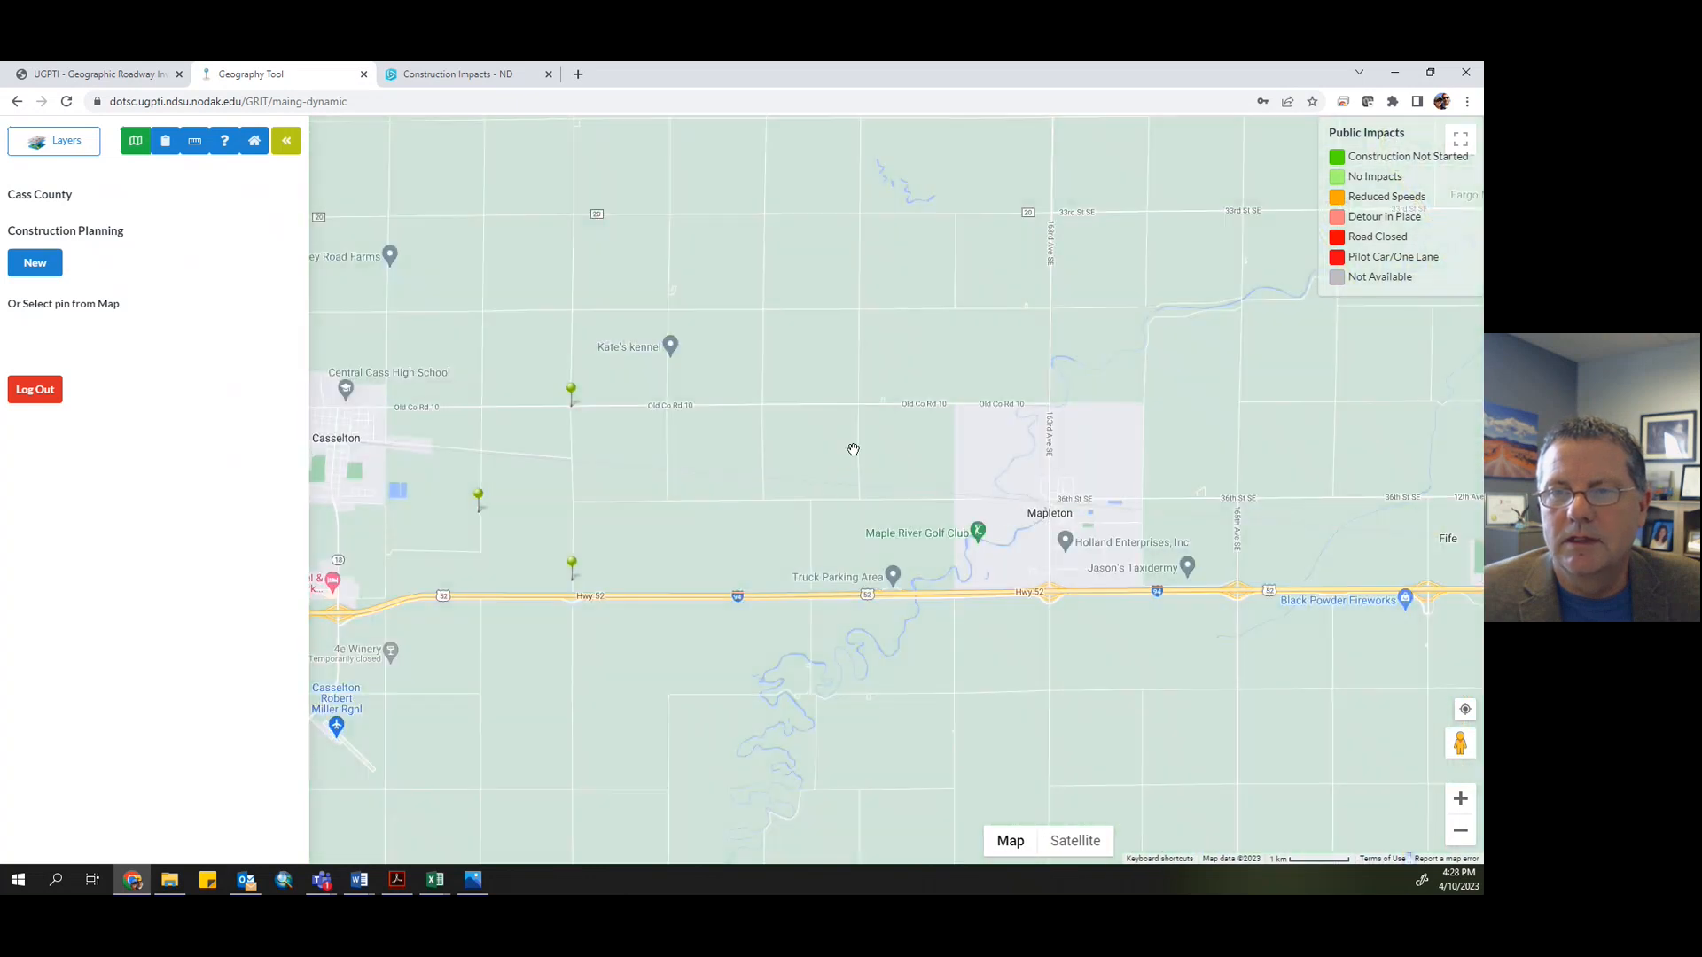
pyautogui.moveTo(854, 450); pyautogui.dragTo(661, 448)
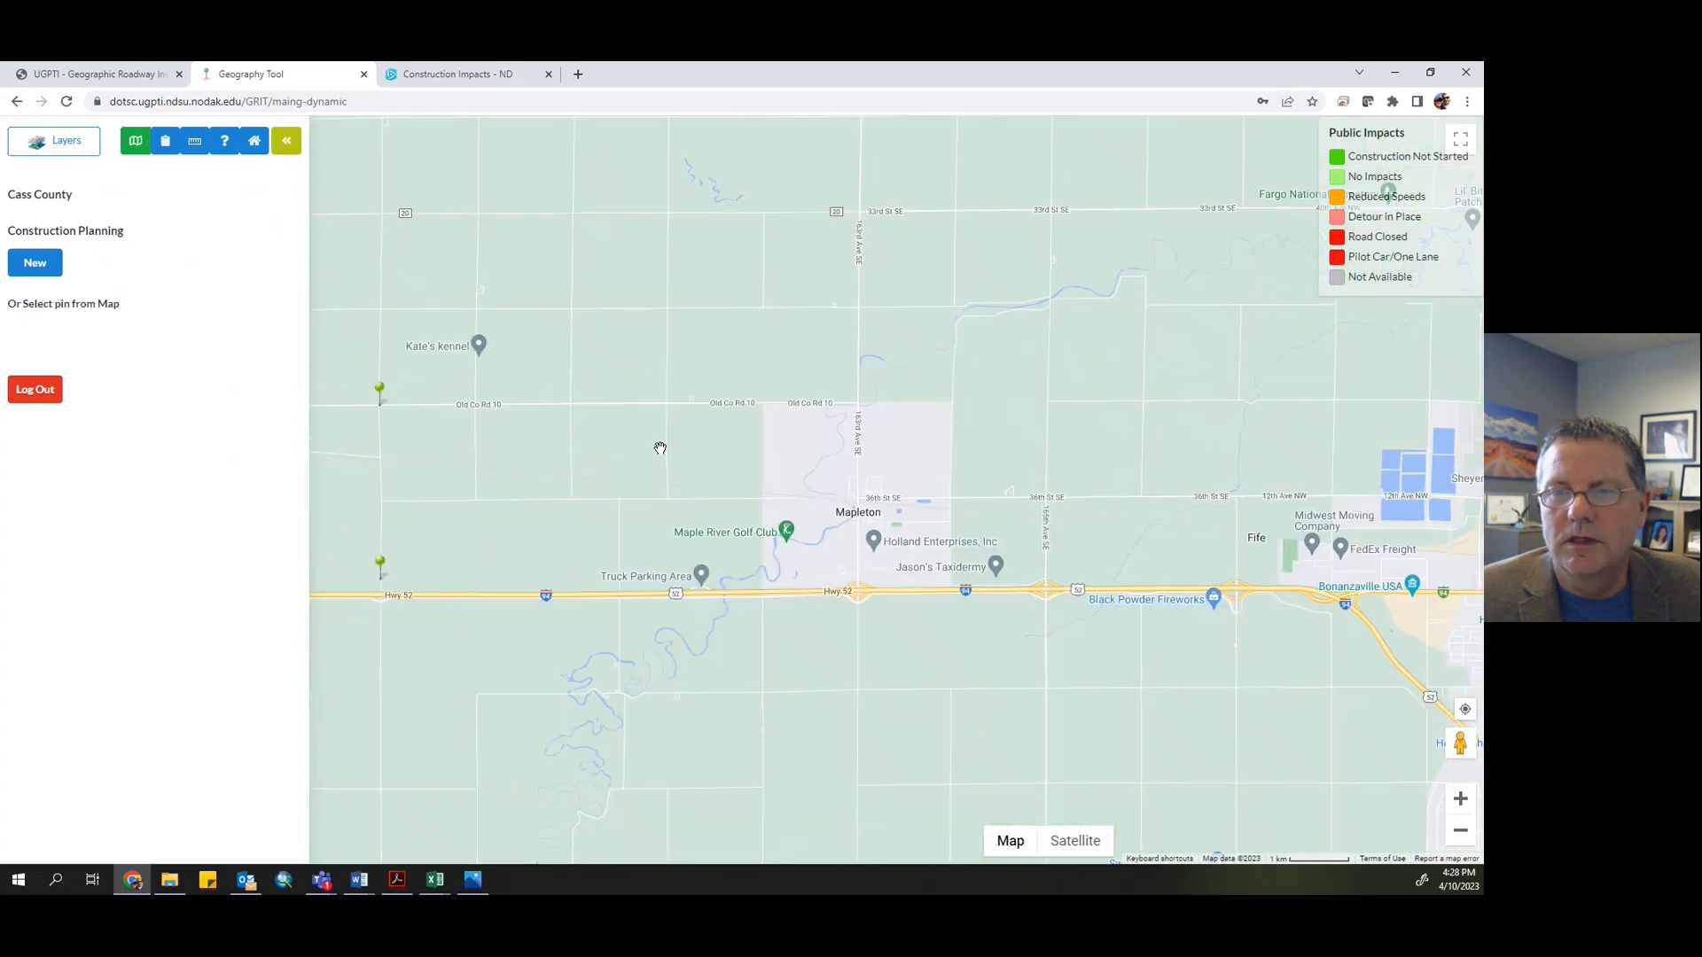
pyautogui.moveTo(827, 463); pyautogui.dragTo(762, 453)
pyautogui.scroll(3, 807, 453)
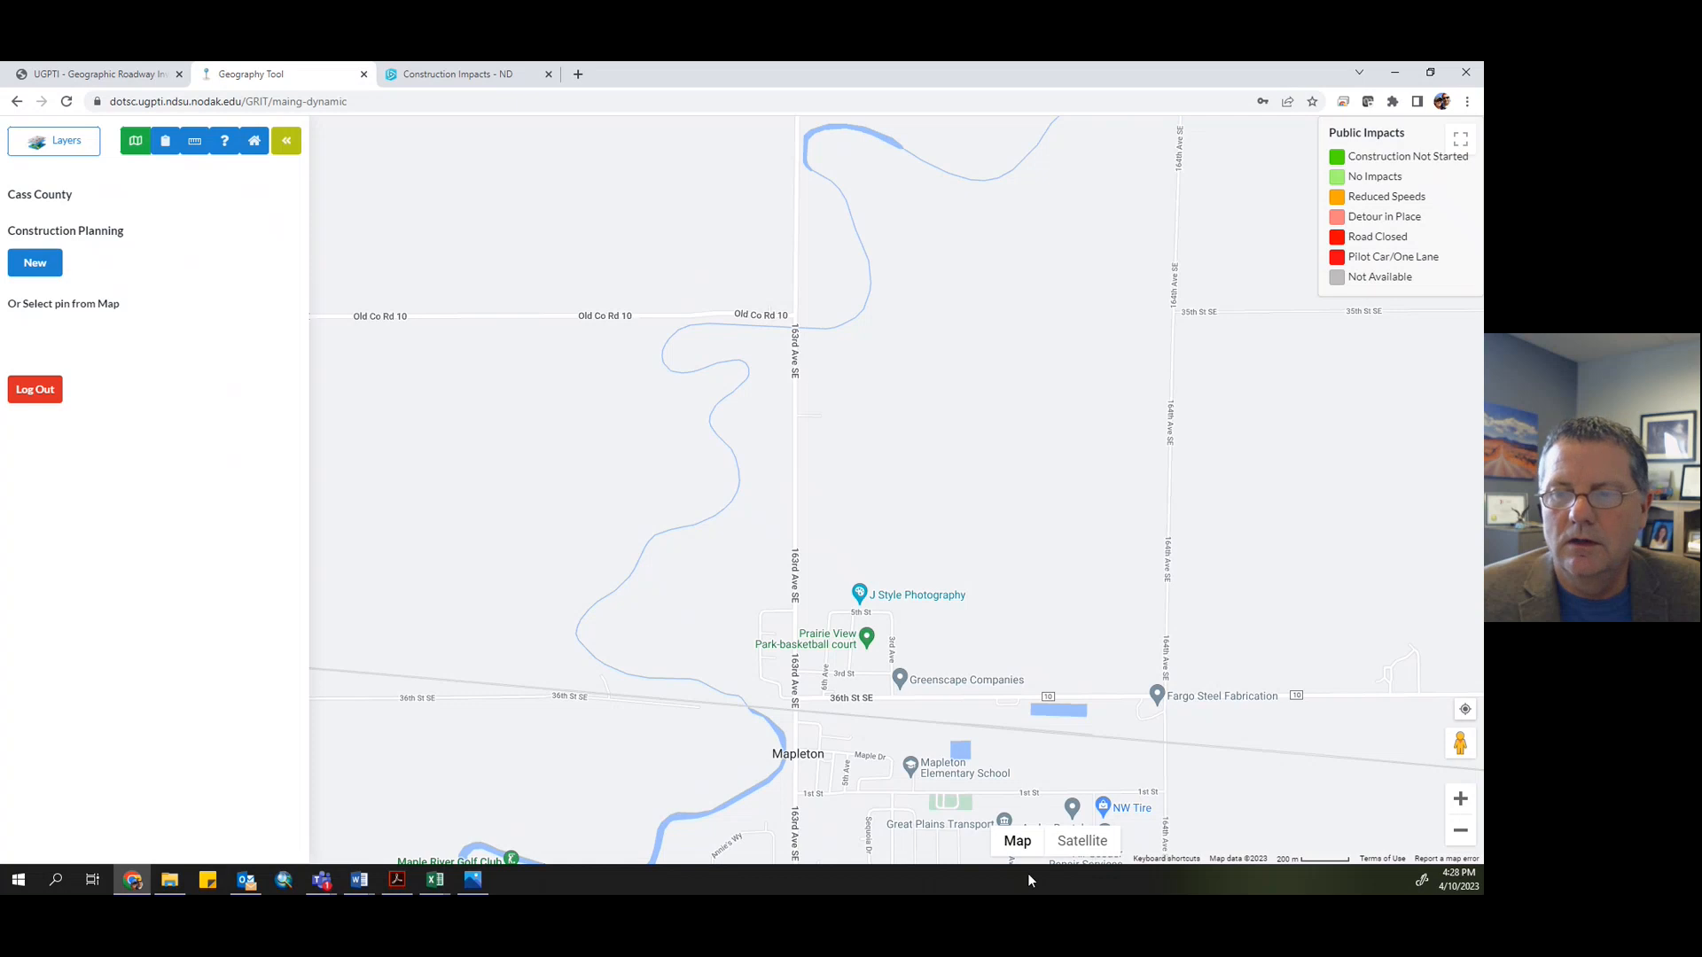
pyautogui.click(1081, 842)
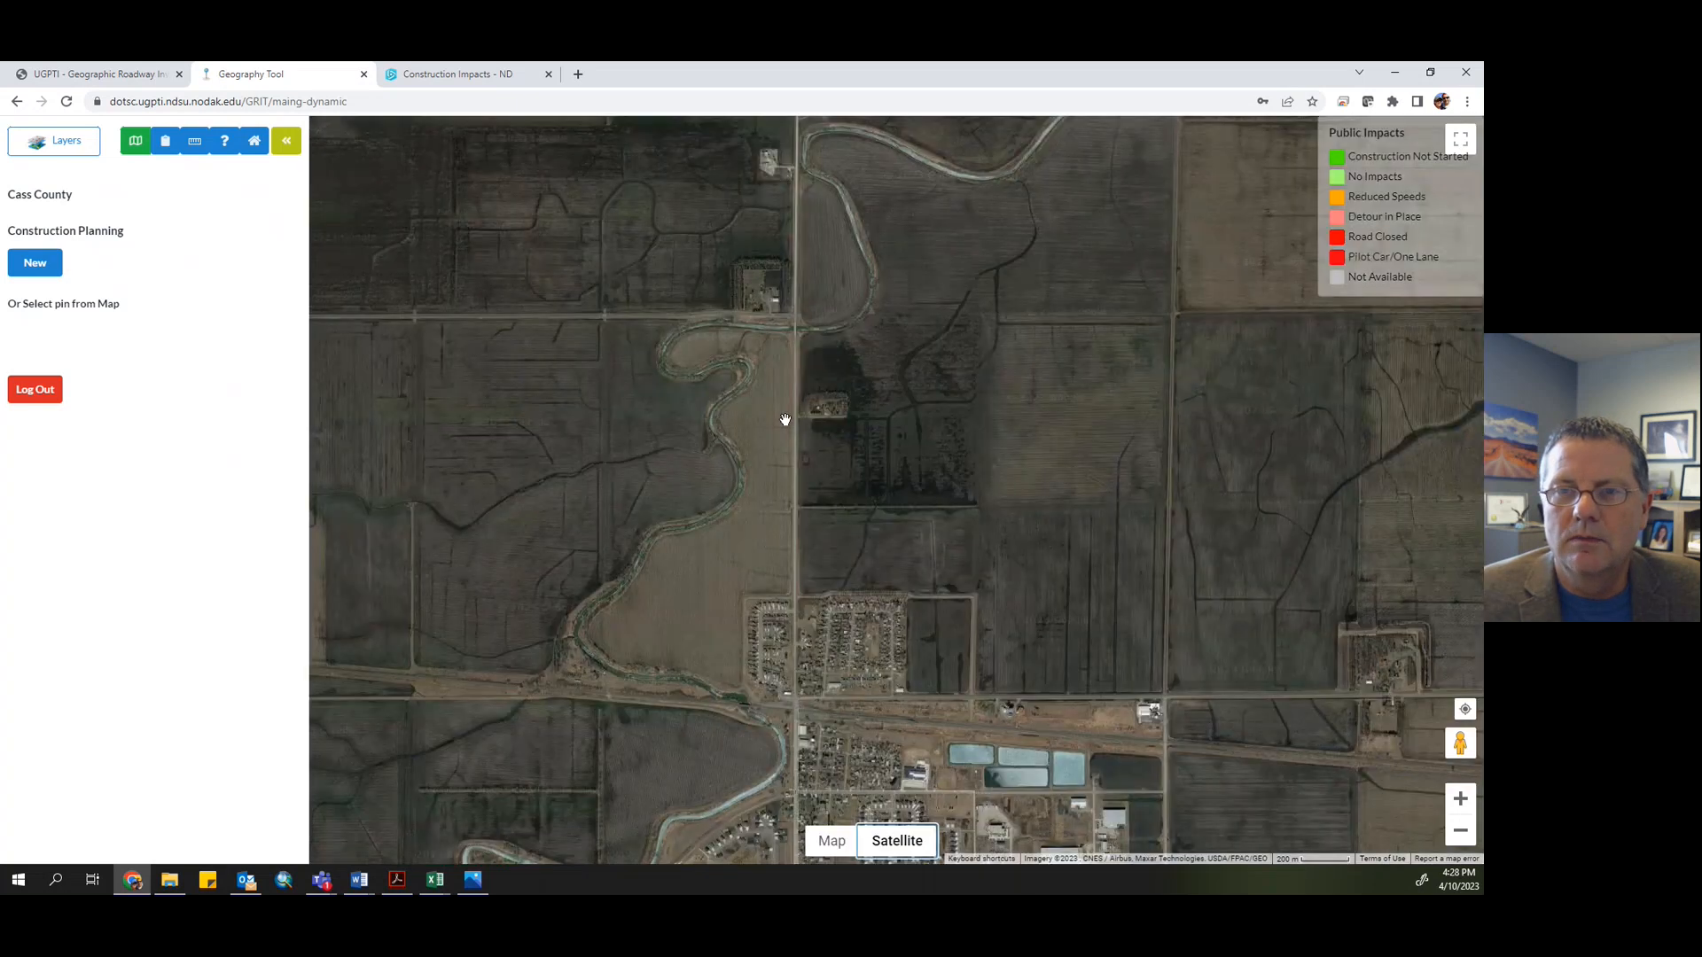
pyautogui.scroll(1, 751, 341)
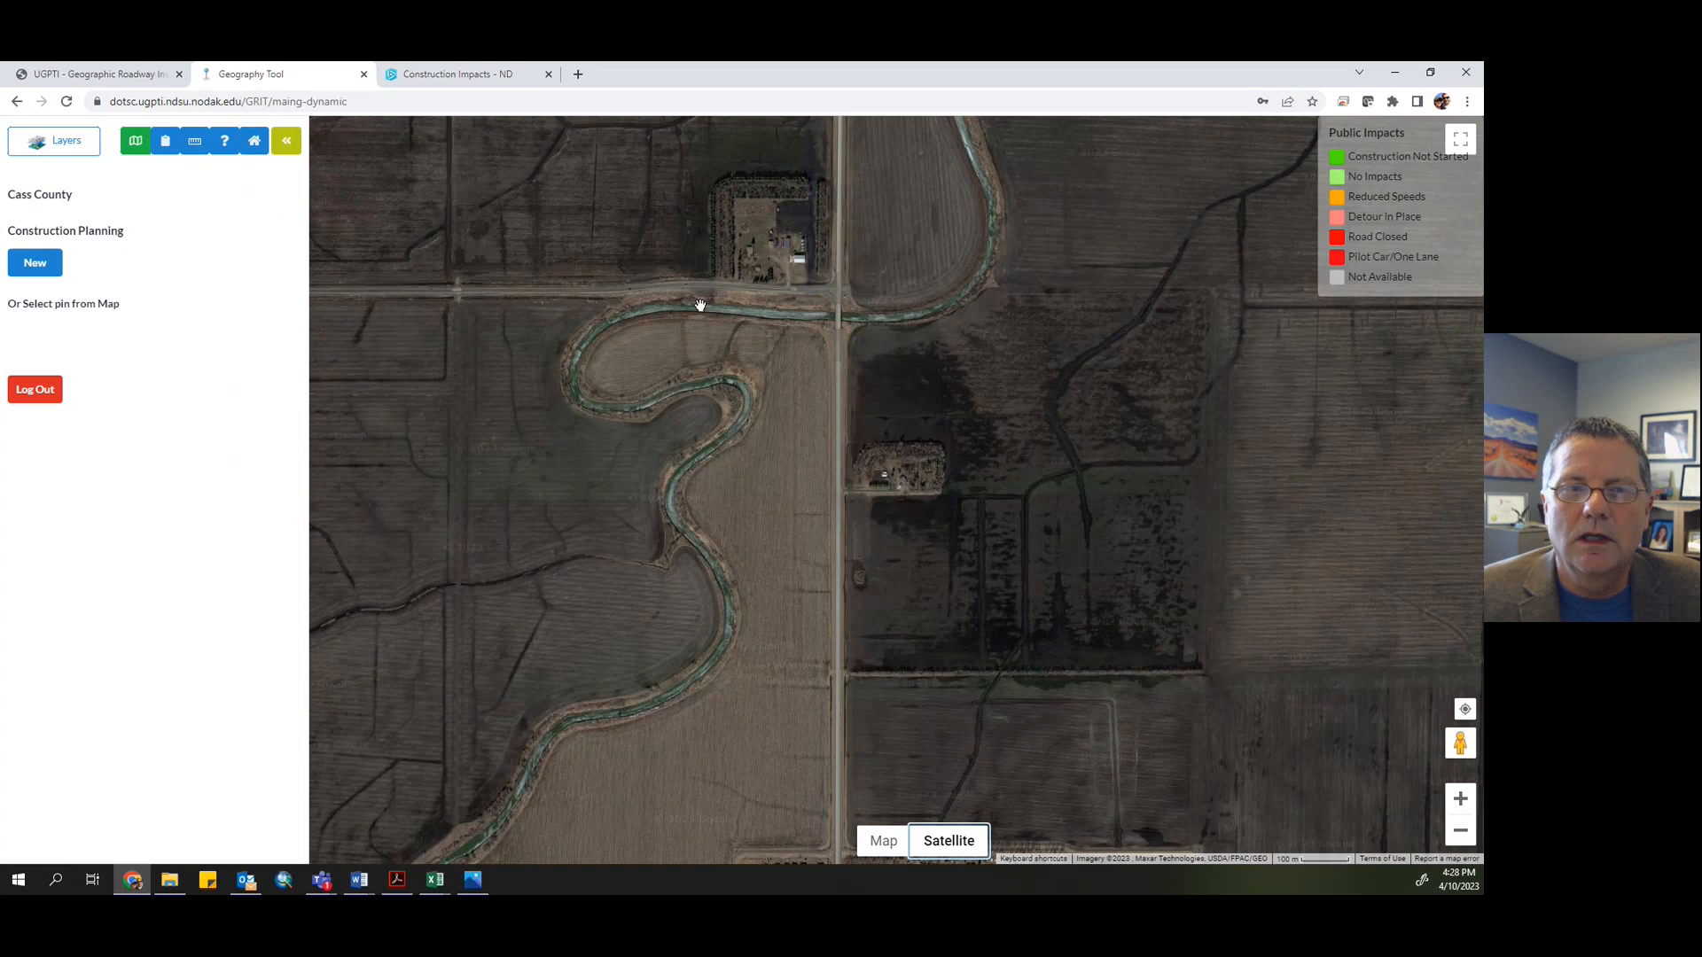
# - Create a new construction planning project and place its start location on Old Co Rd 10, west of 163rd Ave SE
pyautogui.click(44, 271)
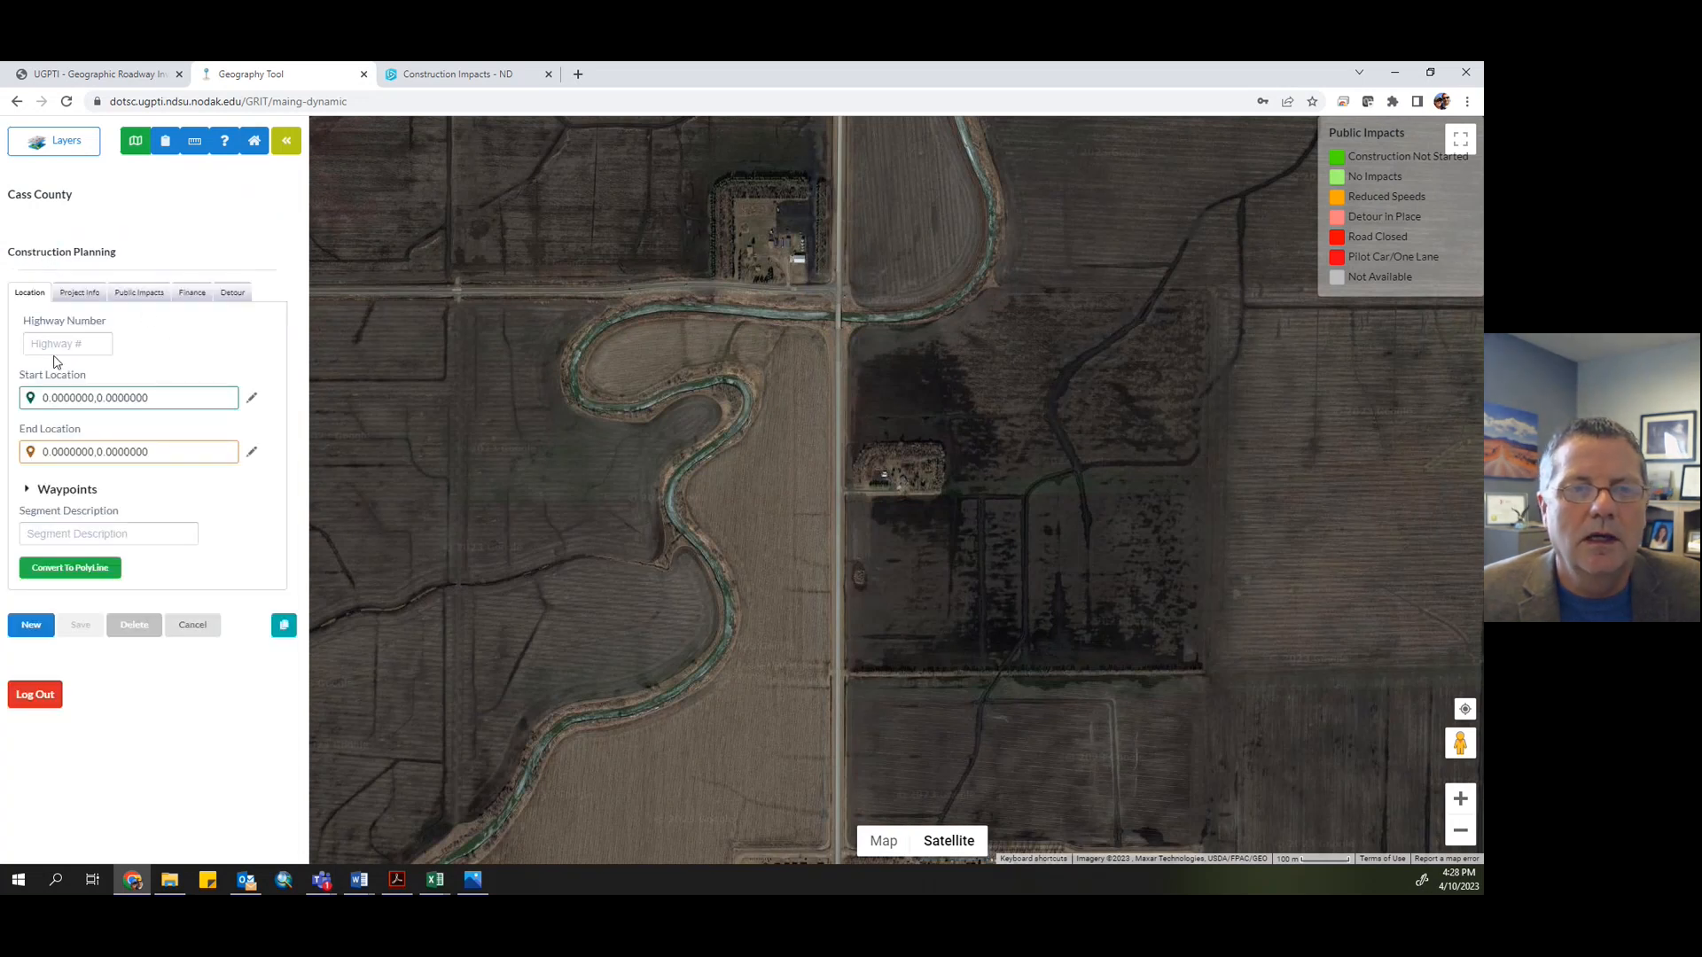
pyautogui.click(31, 398)
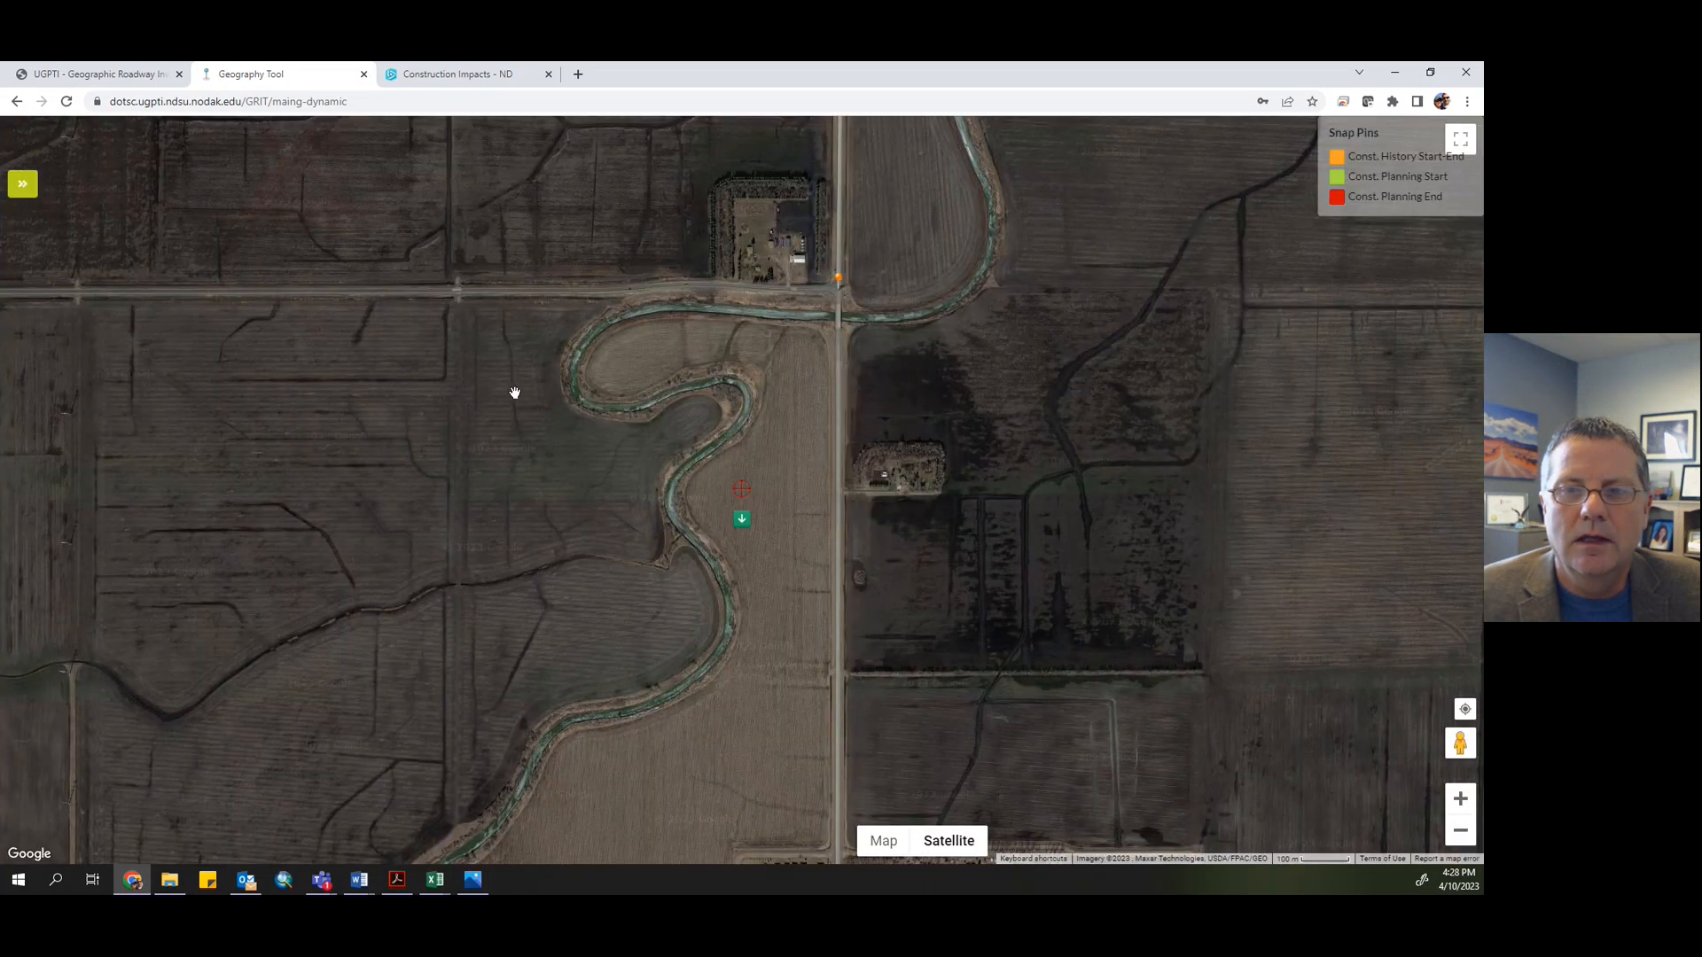
pyautogui.moveTo(513, 387); pyautogui.dragTo(654, 595)
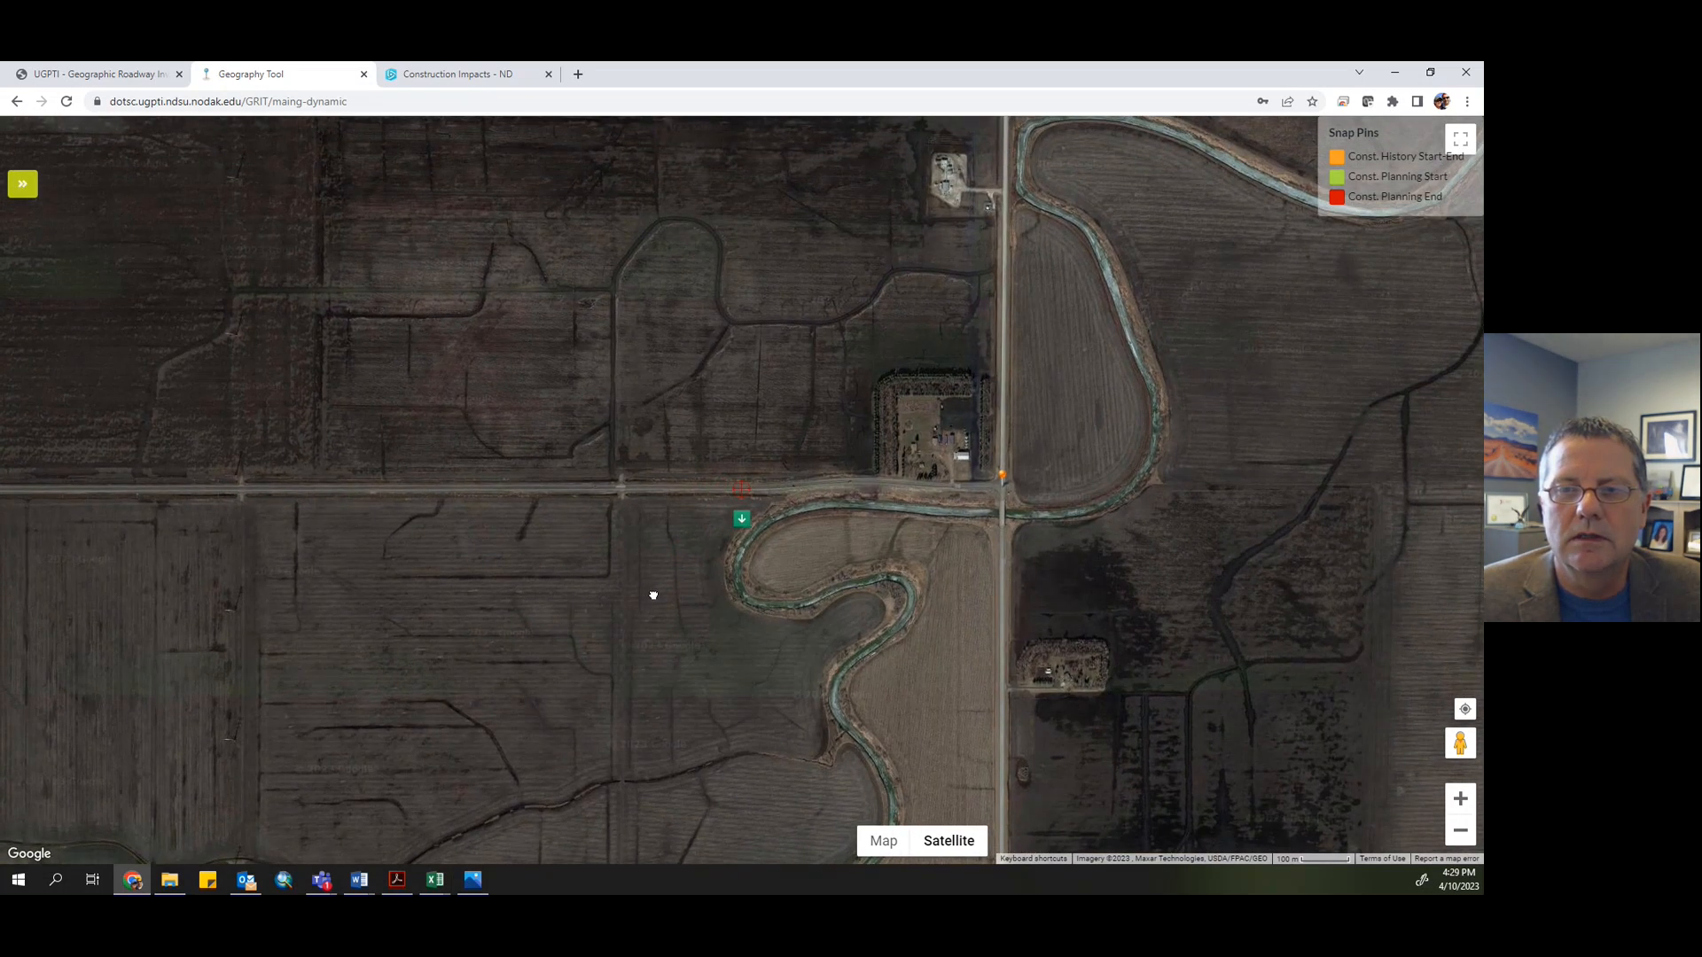
pyautogui.click(742, 522)
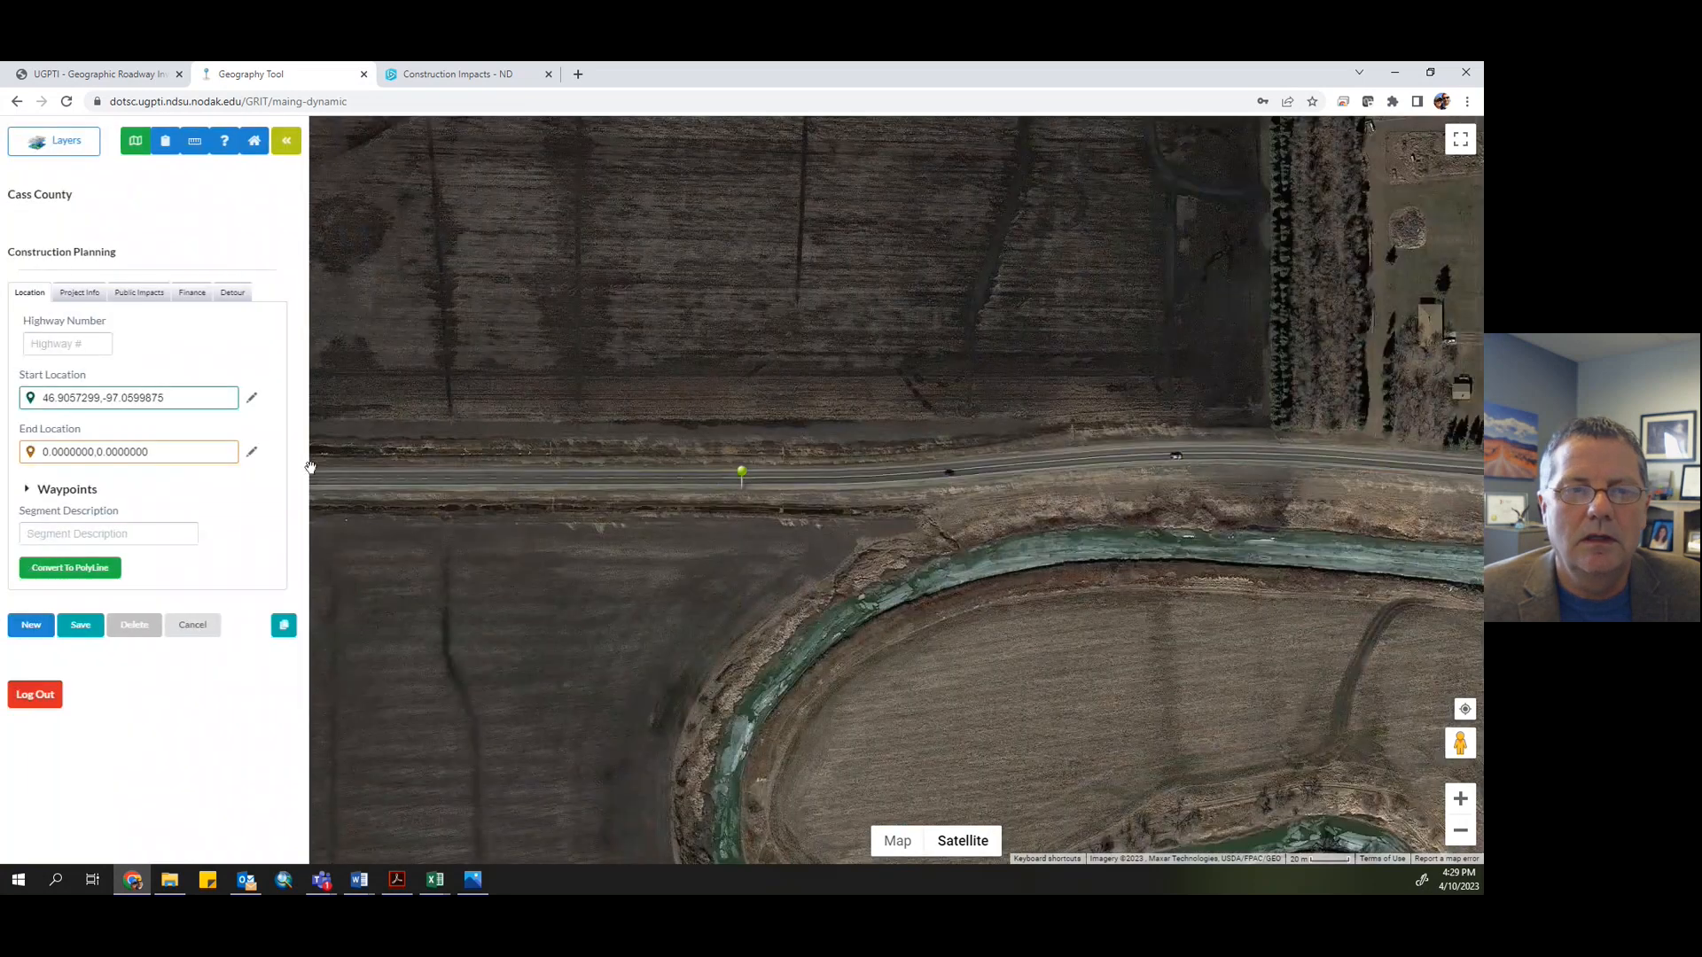
# - Place the project's end location on 163rd Ave SE just south of the river bridge
pyautogui.click(30, 455)
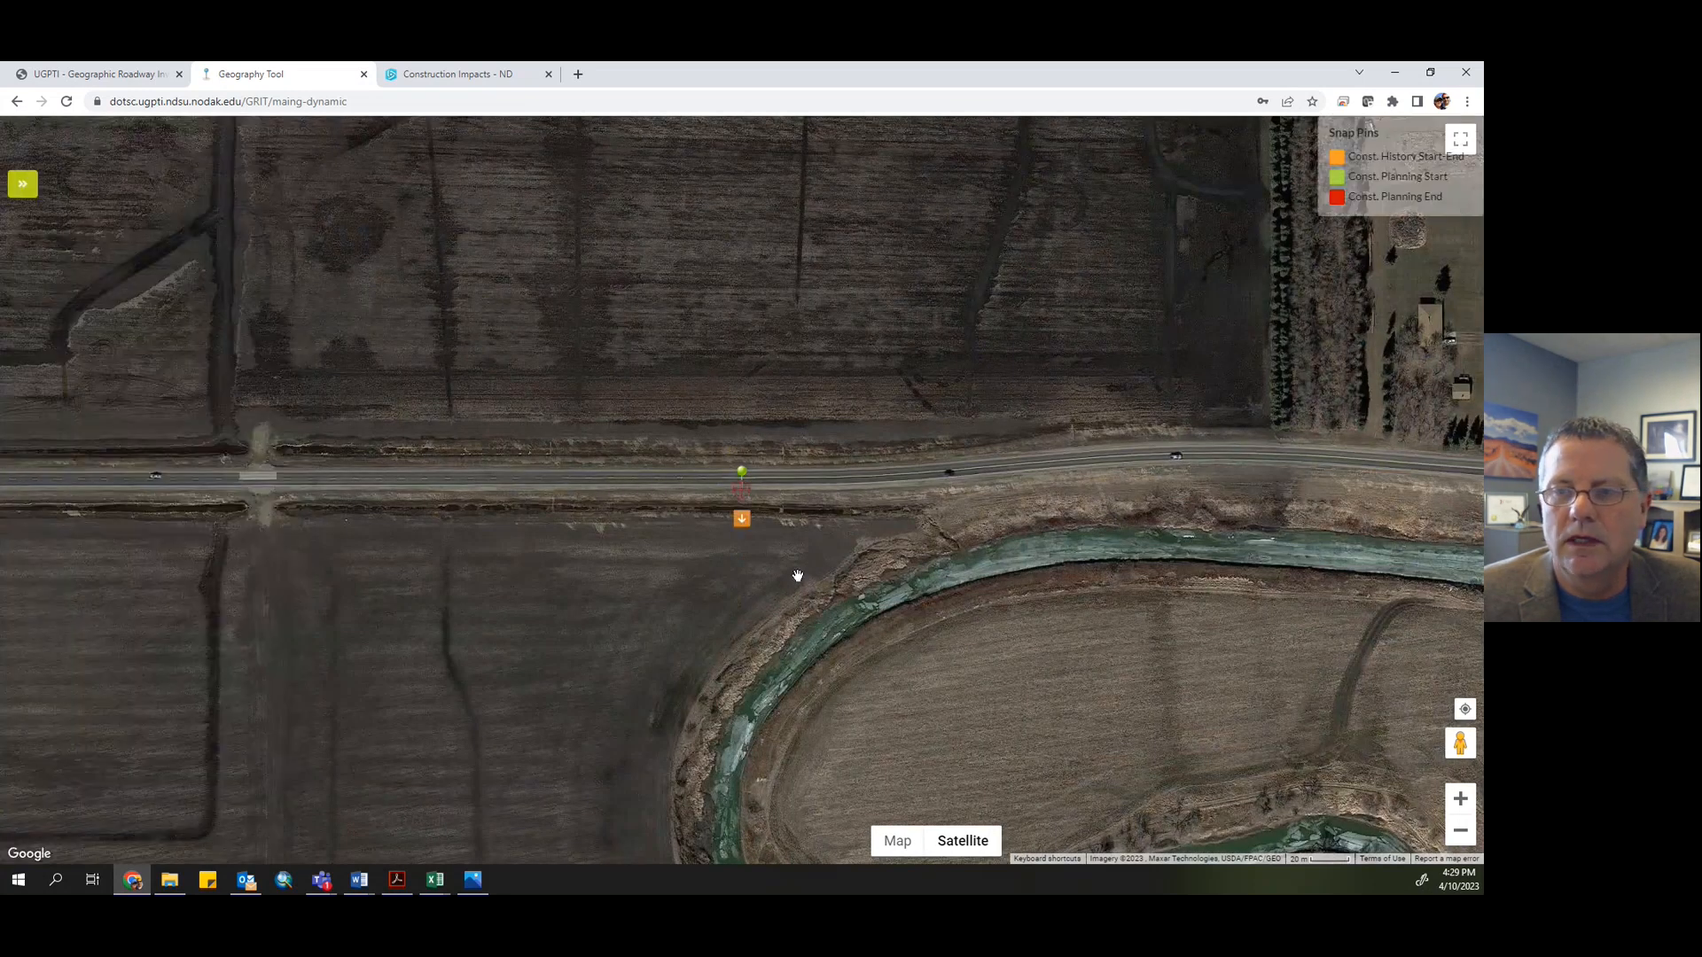
pyautogui.scroll(-2, 1015, 513)
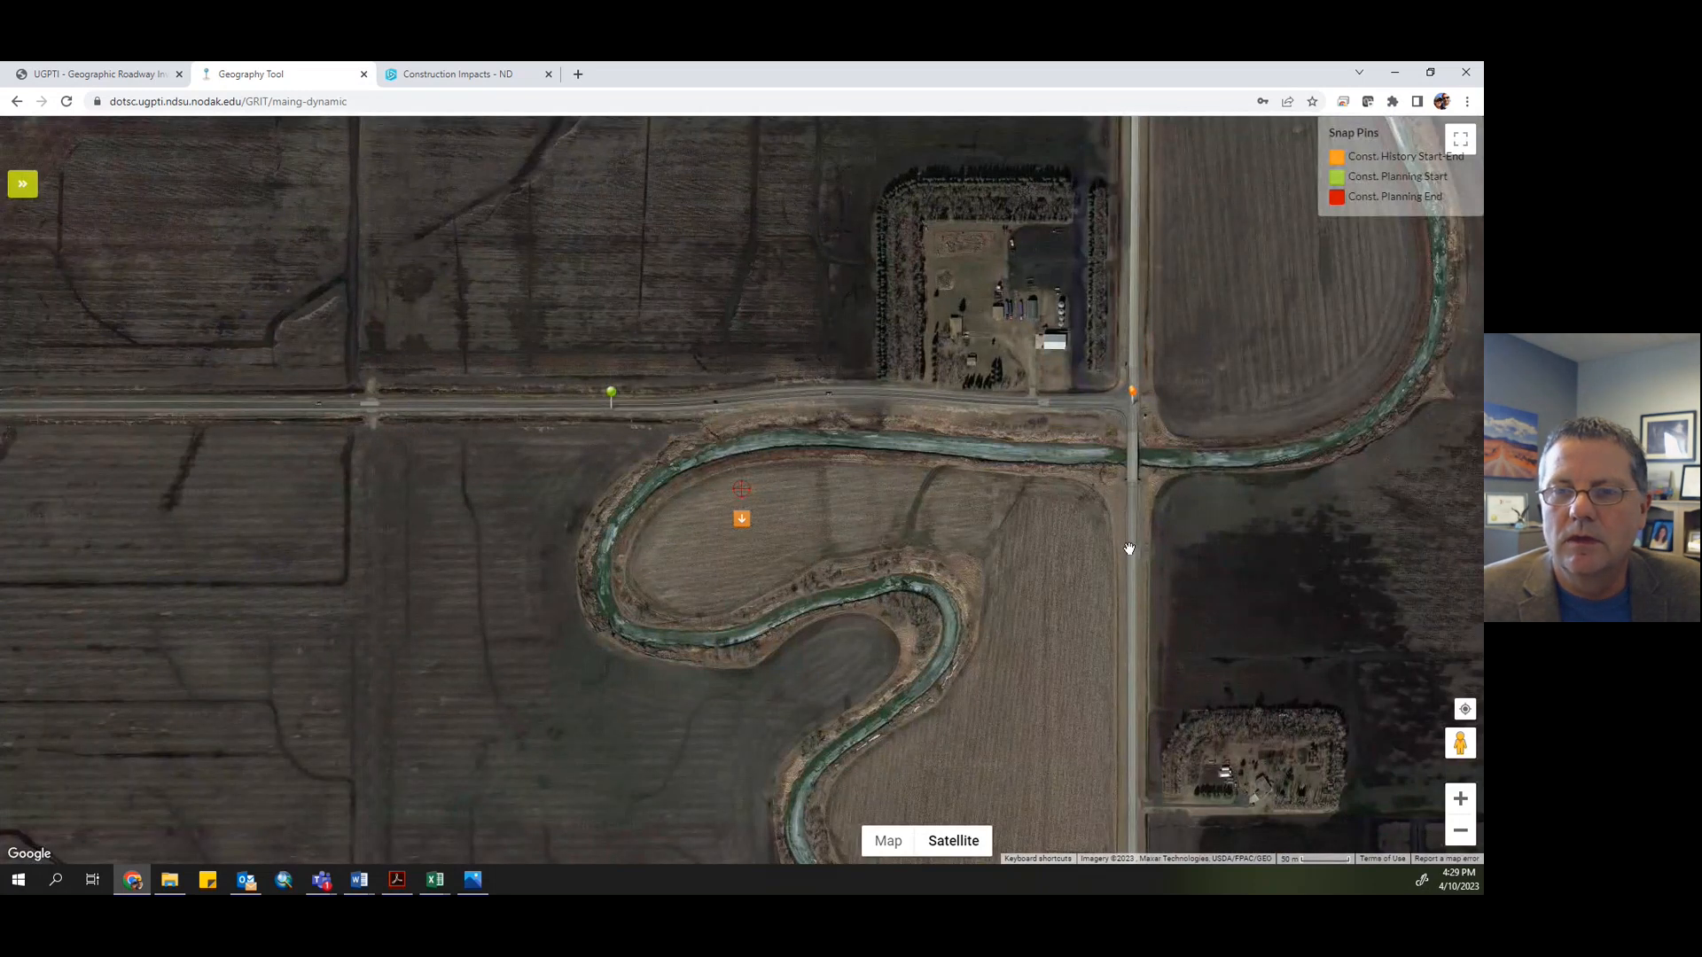
pyautogui.moveTo(770, 567); pyautogui.dragTo(453, 600)
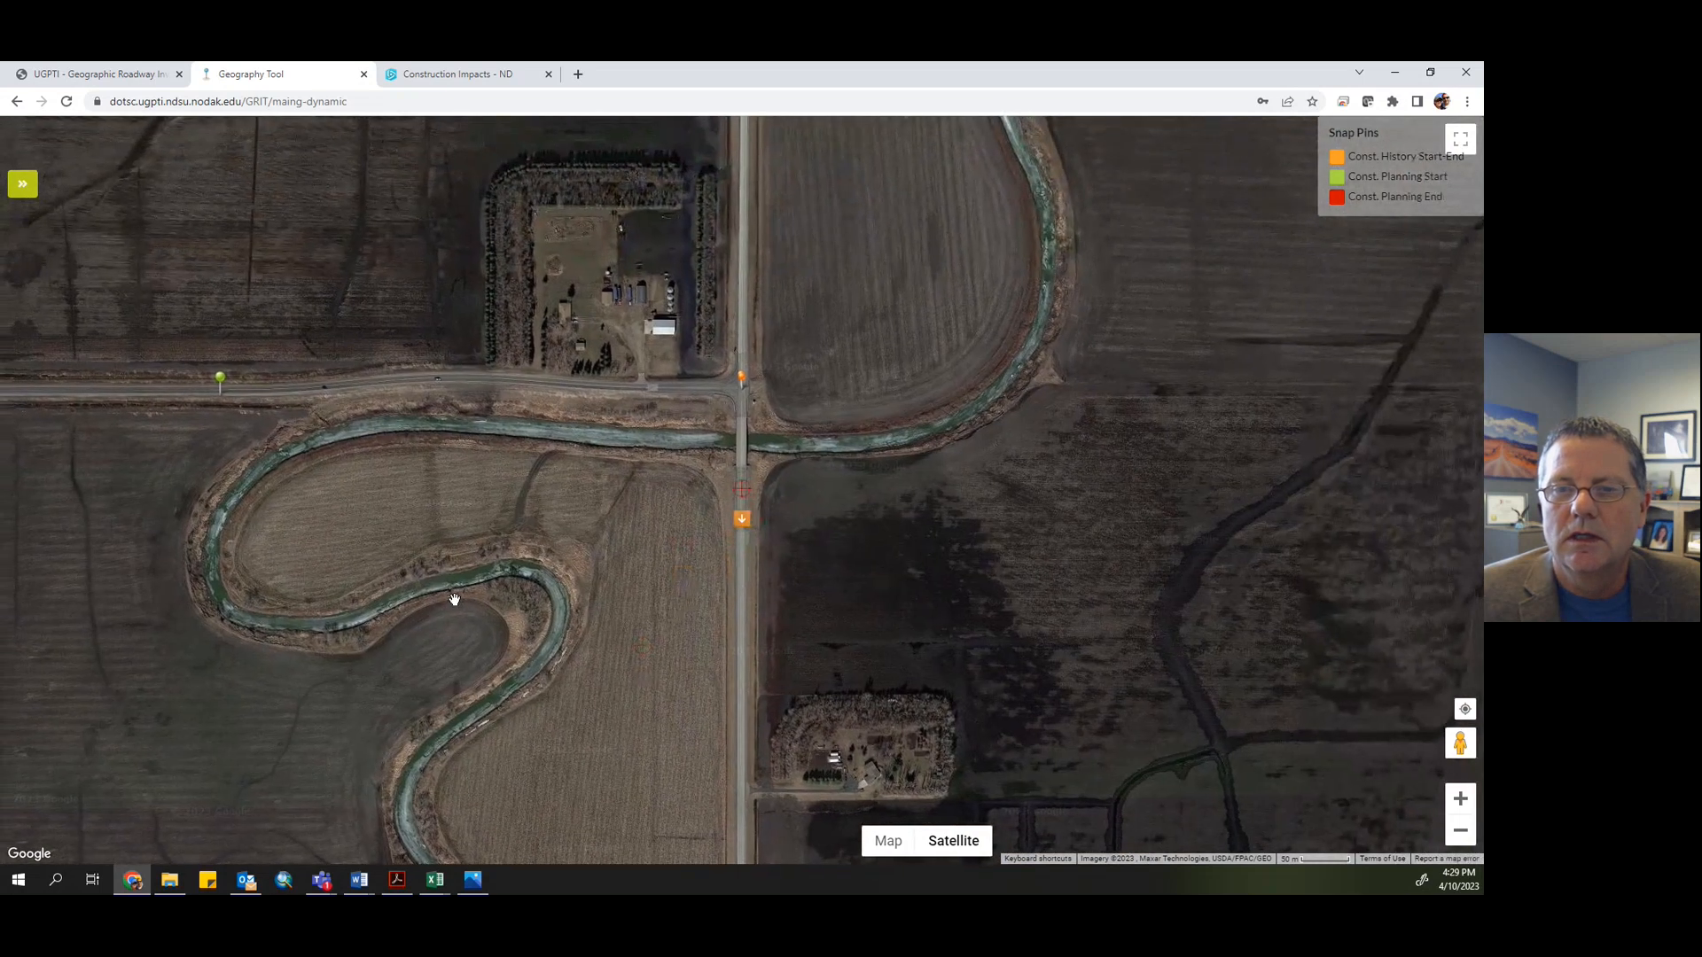
pyautogui.click(742, 520)
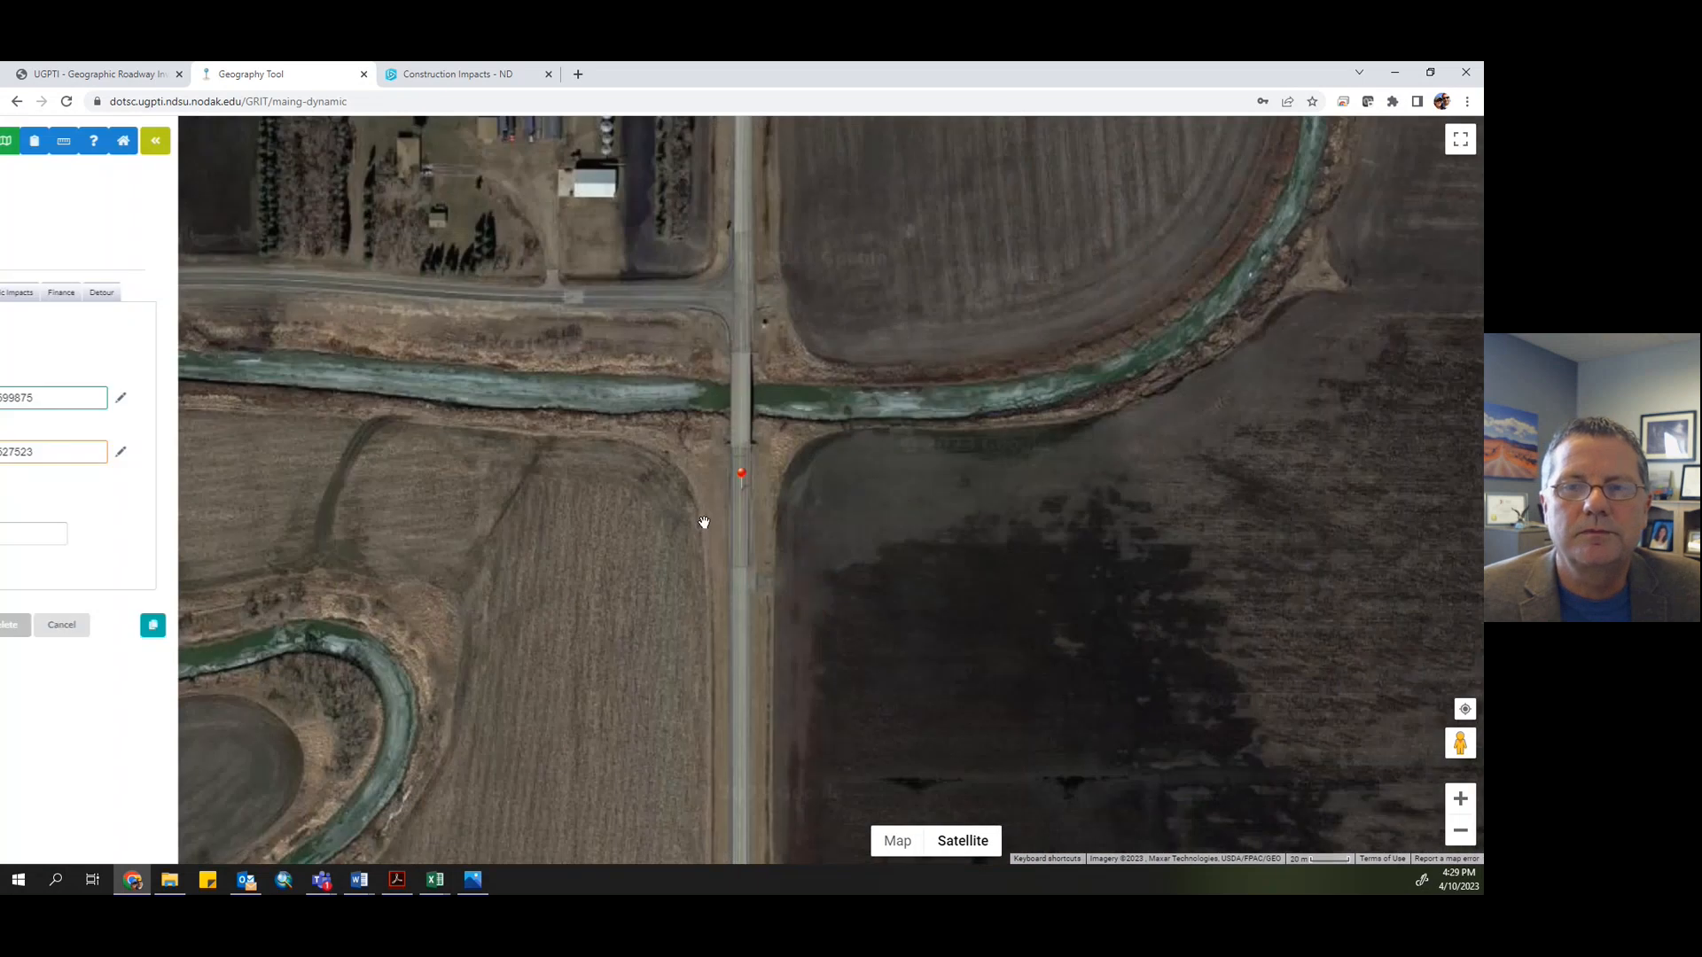
pyautogui.moveTo(543, 508); pyautogui.dragTo(1189, 588)
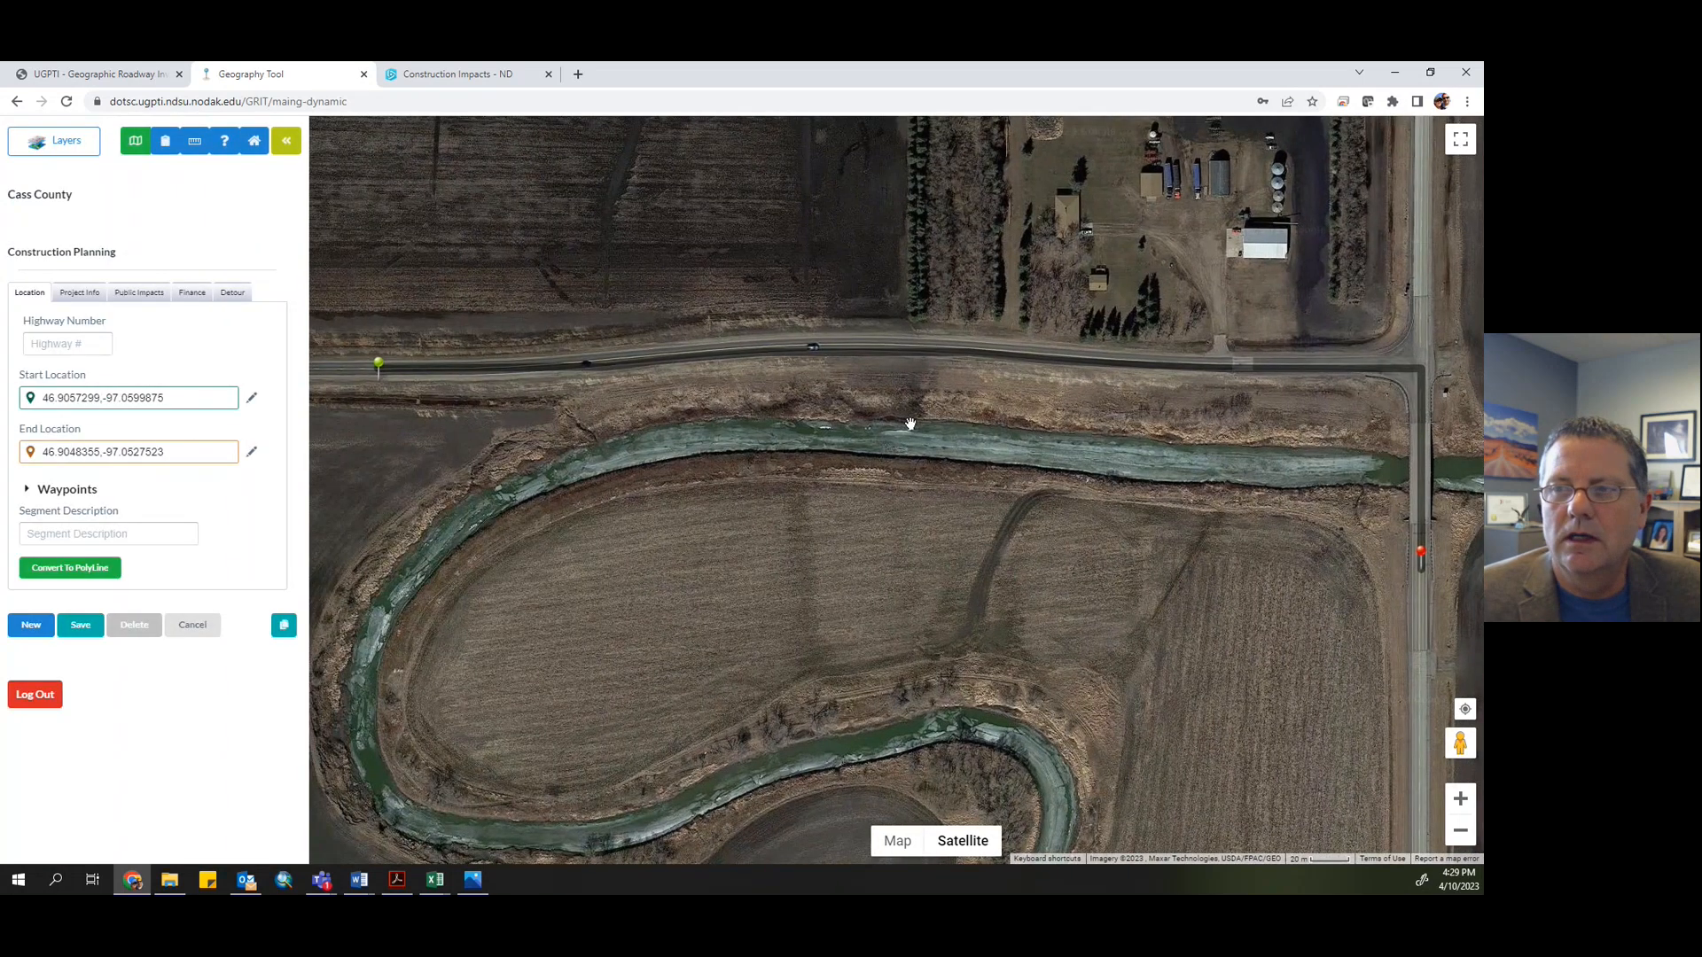
# - In the project info, set the type to Emergency and the emergency type to Flooding
pyautogui.click(79, 295)
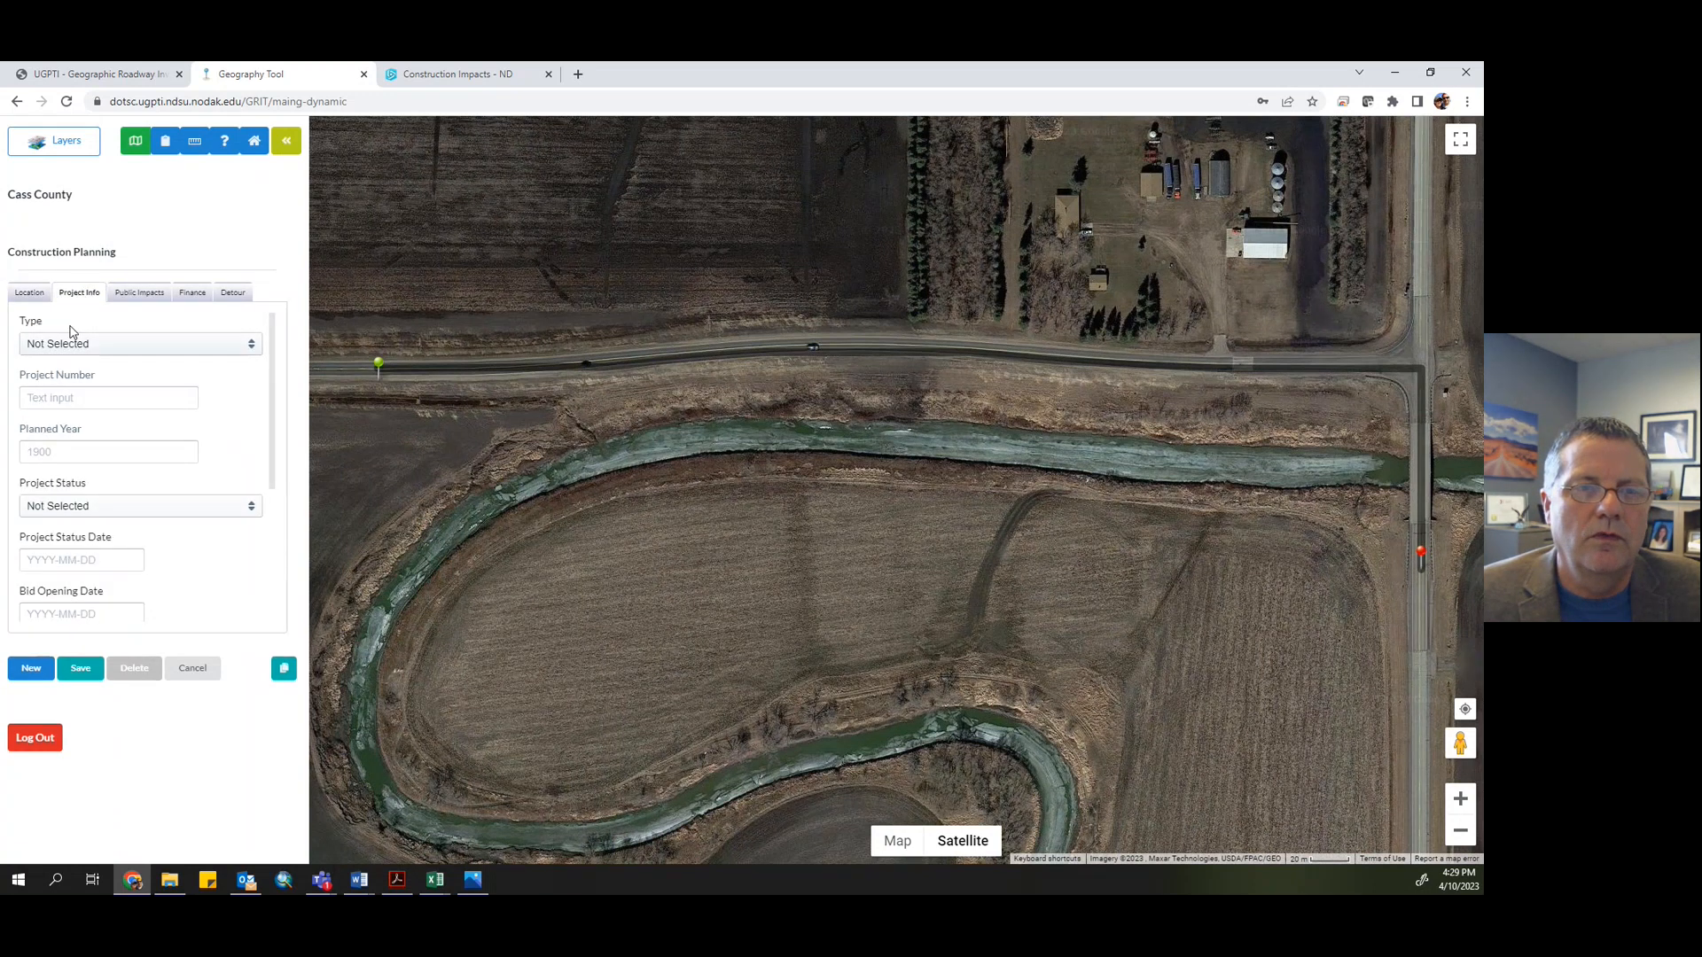
pyautogui.click(113, 350)
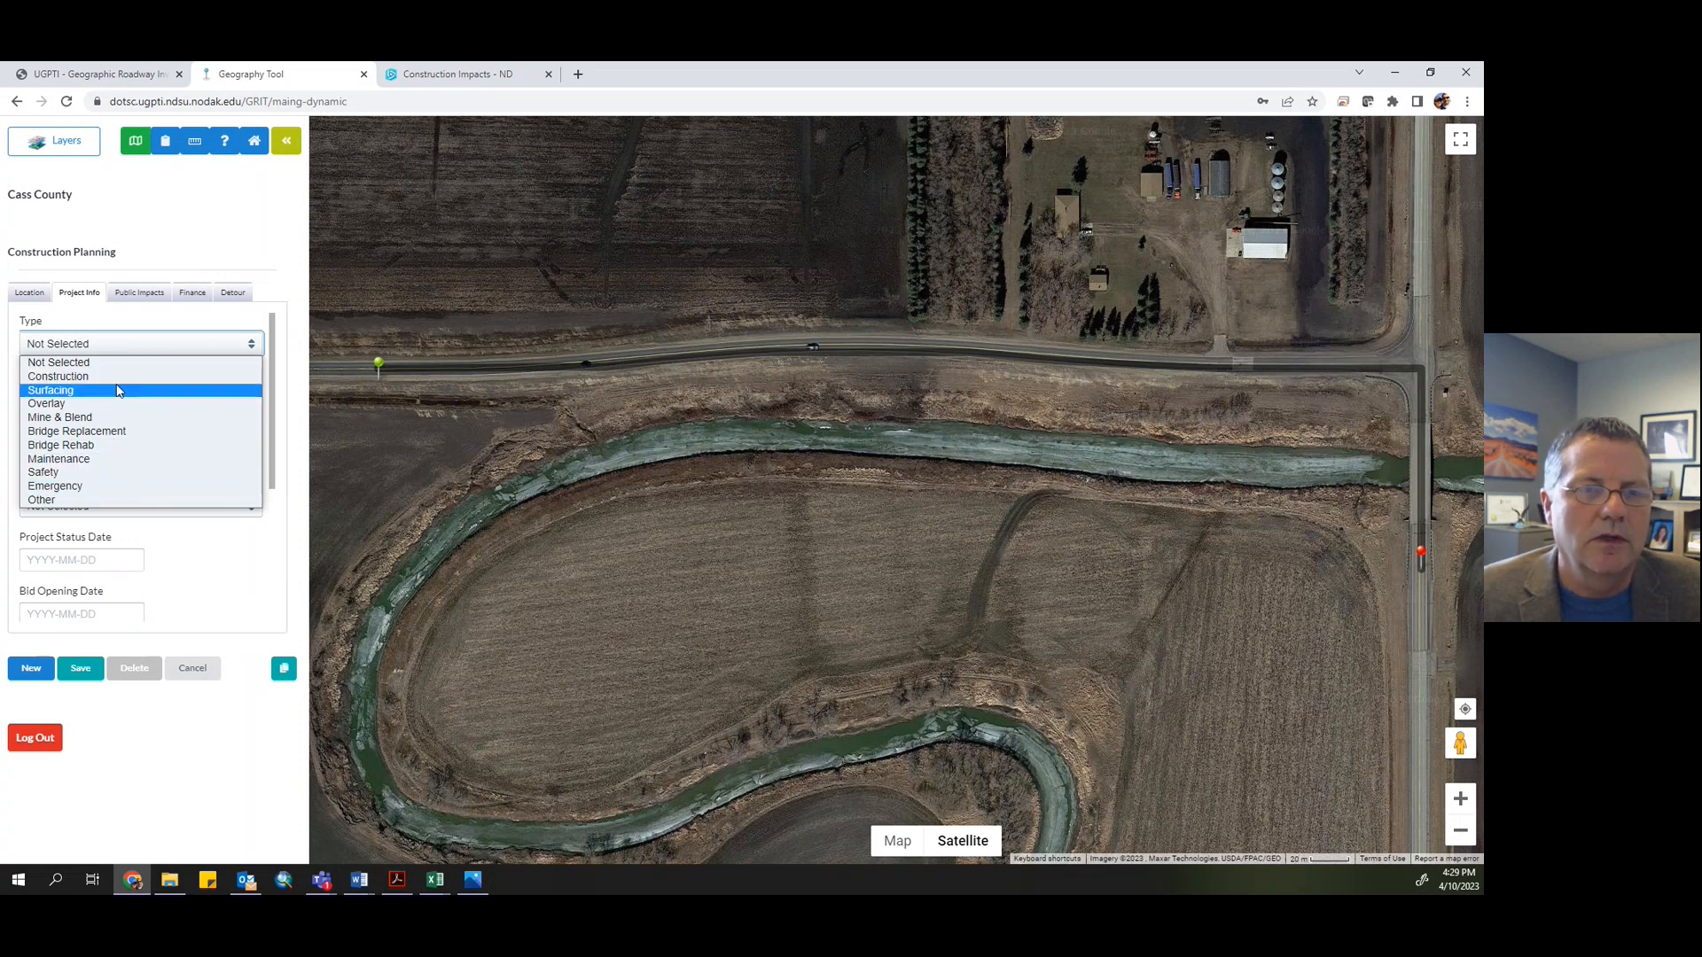
pyautogui.click(115, 493)
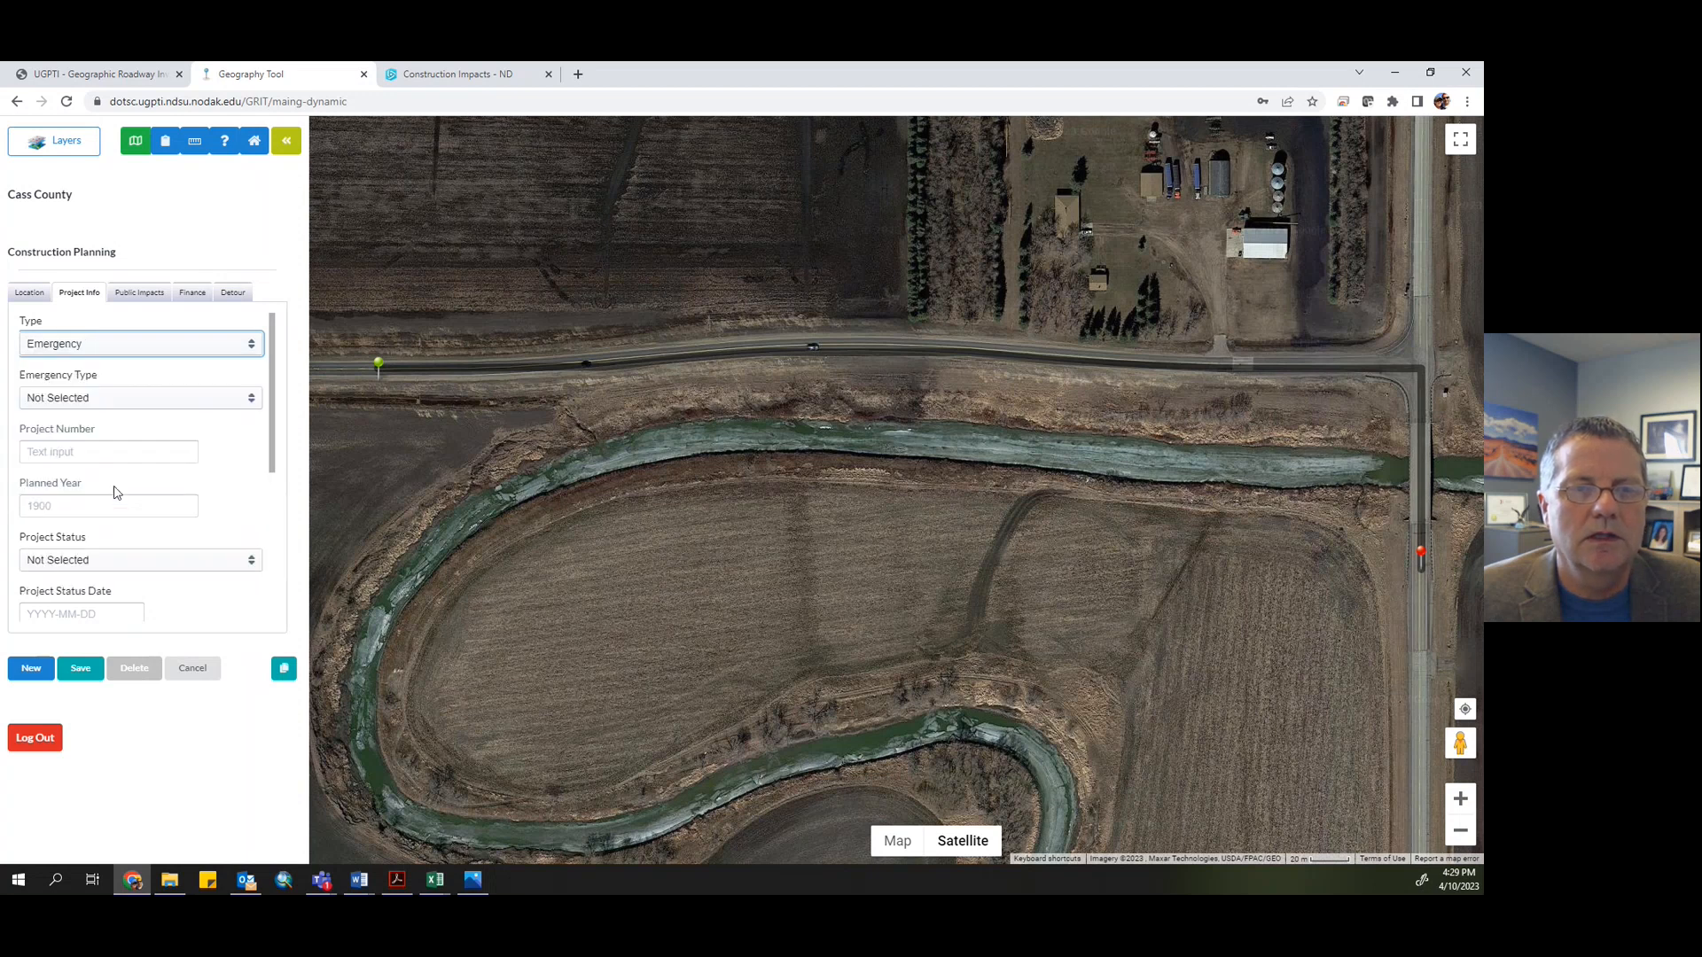
pyautogui.click(127, 399)
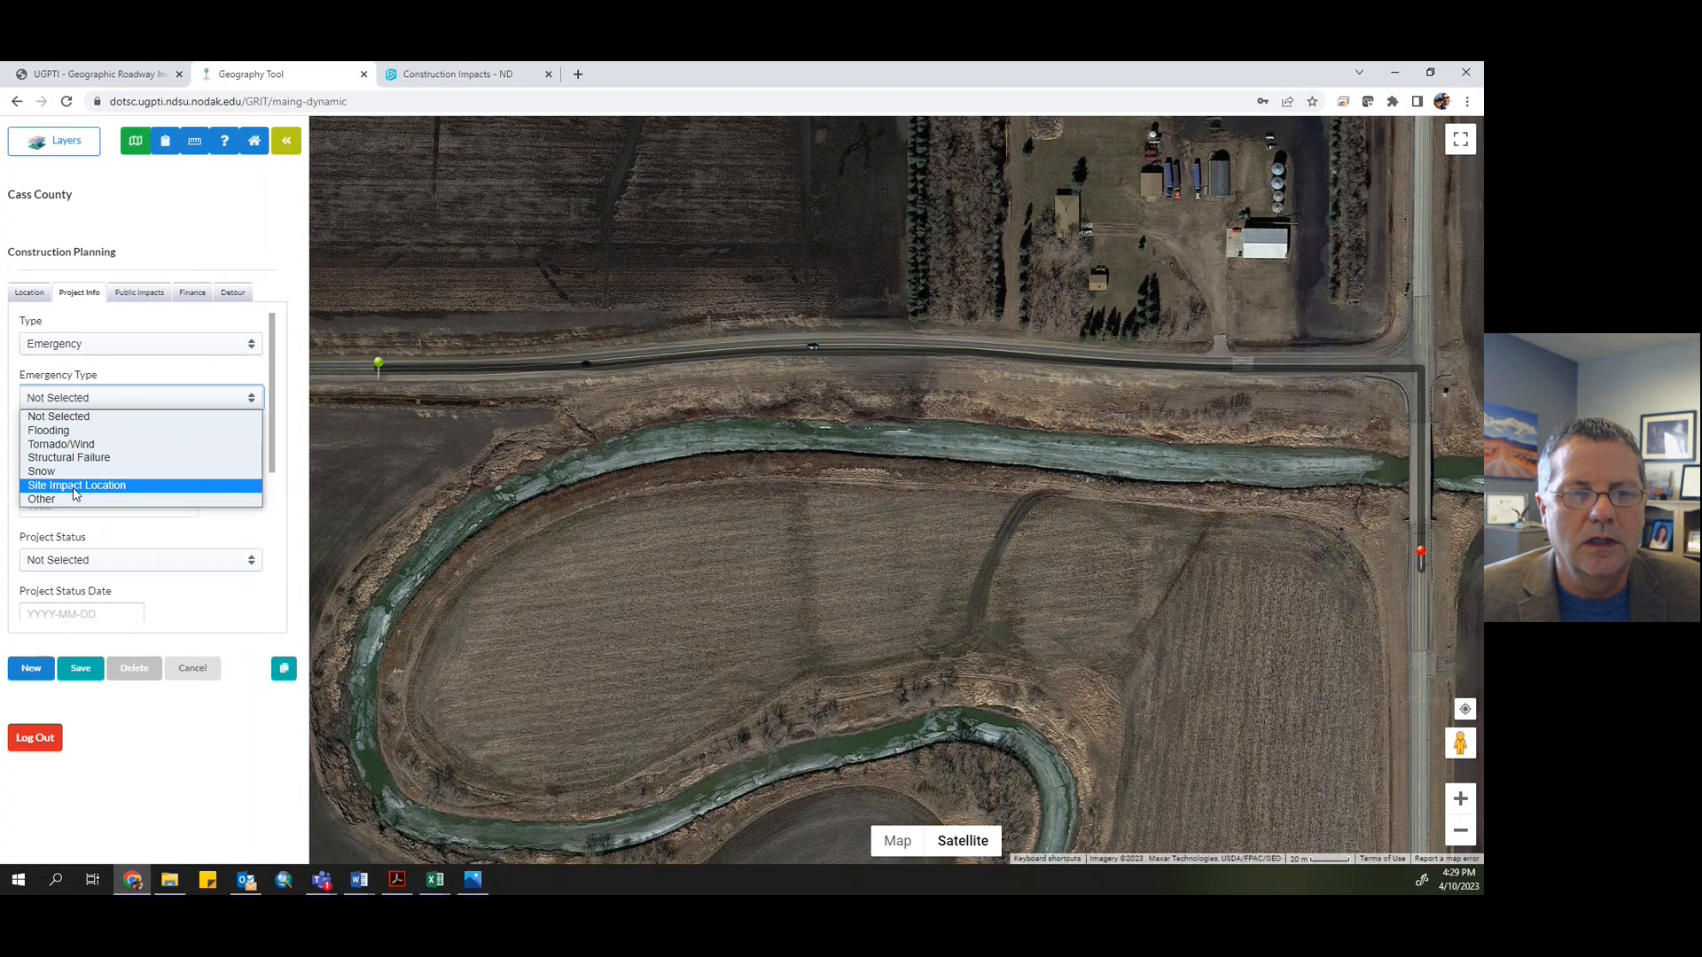
pyautogui.click(64, 432)
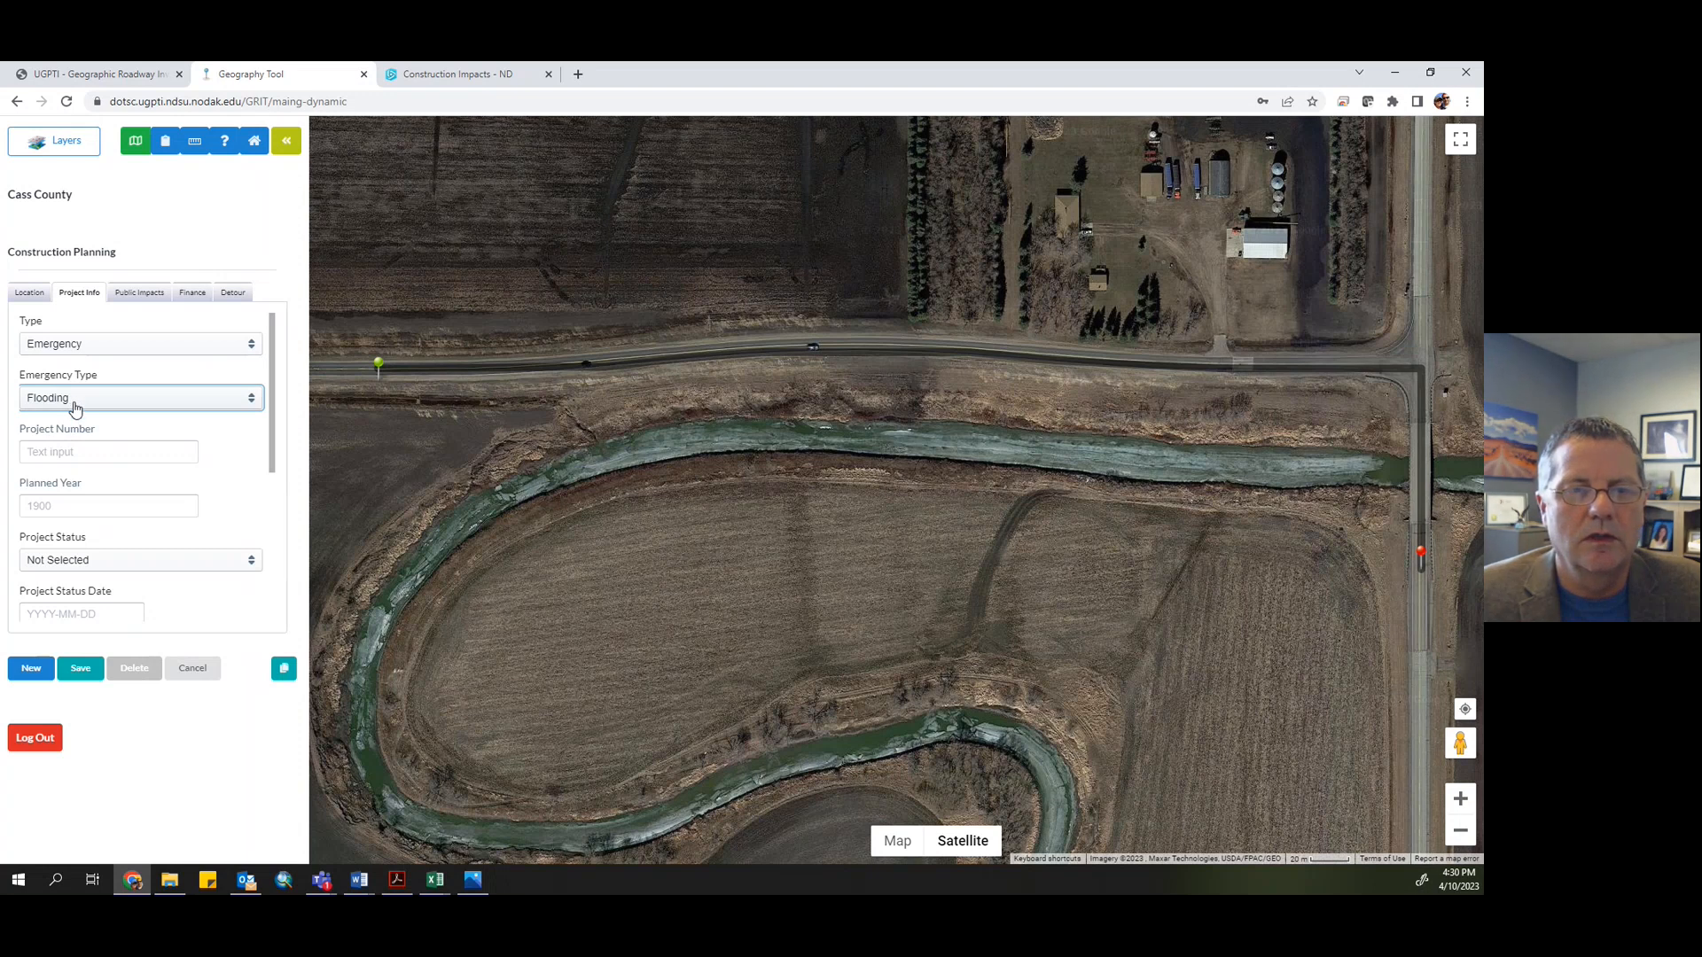
# - Set the flooding project's planned year to 2023
pyautogui.click(56, 510)
pyautogui.write('2')
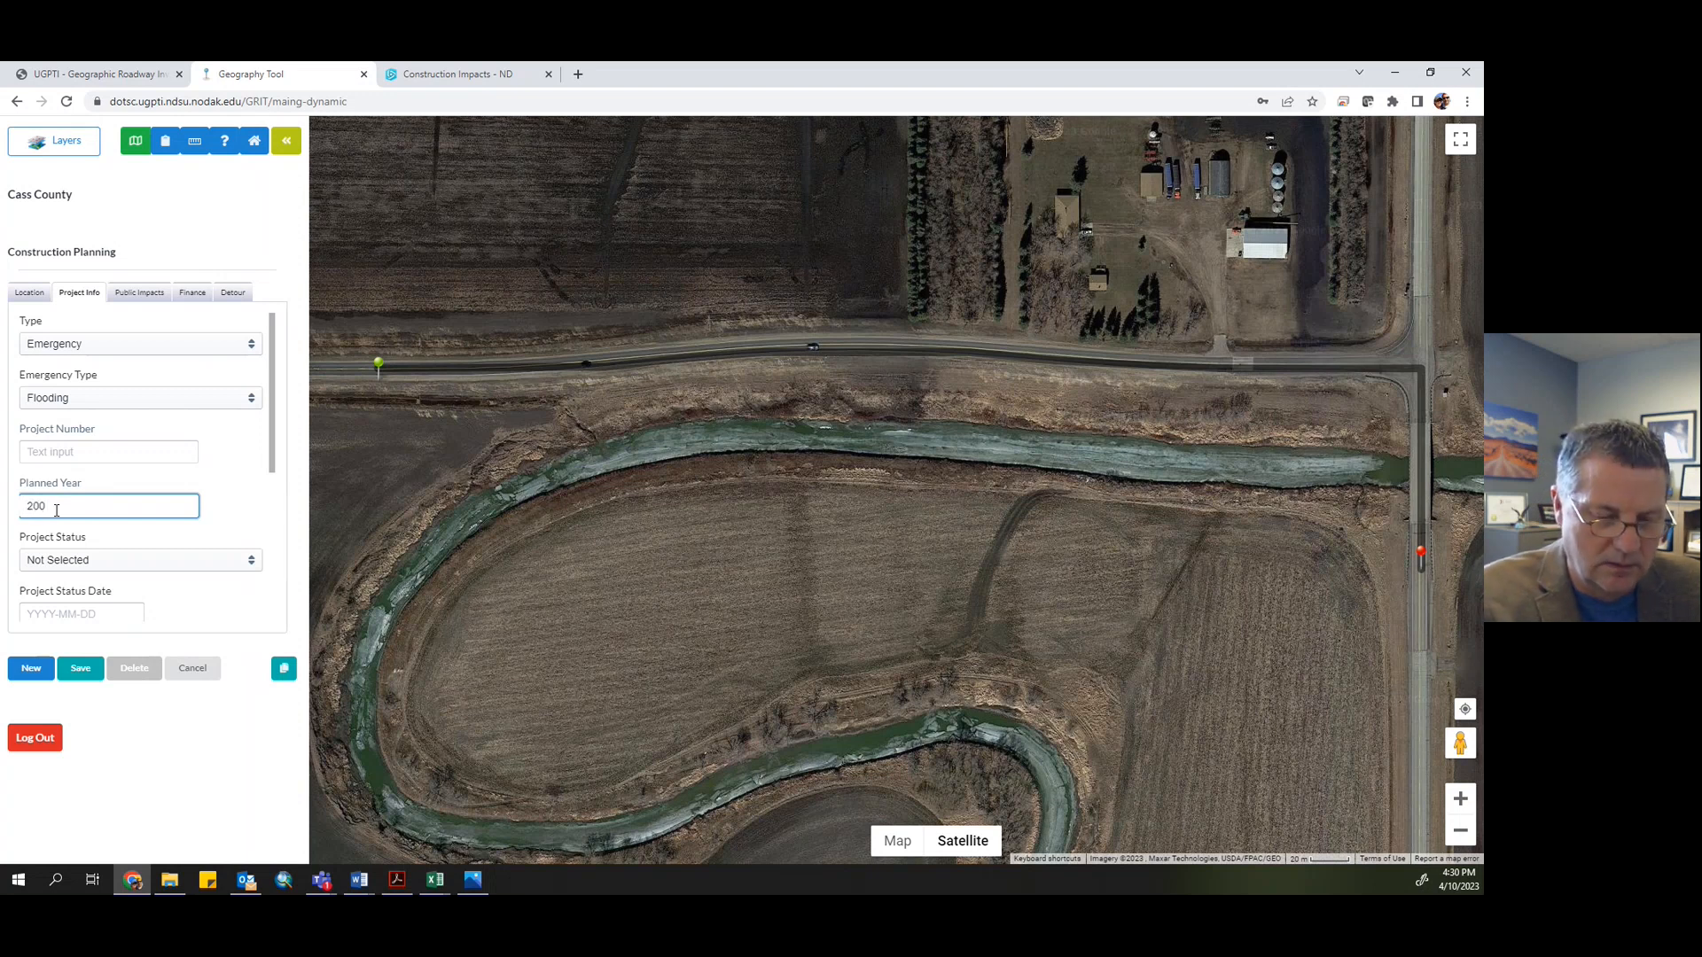
pyautogui.write('02')
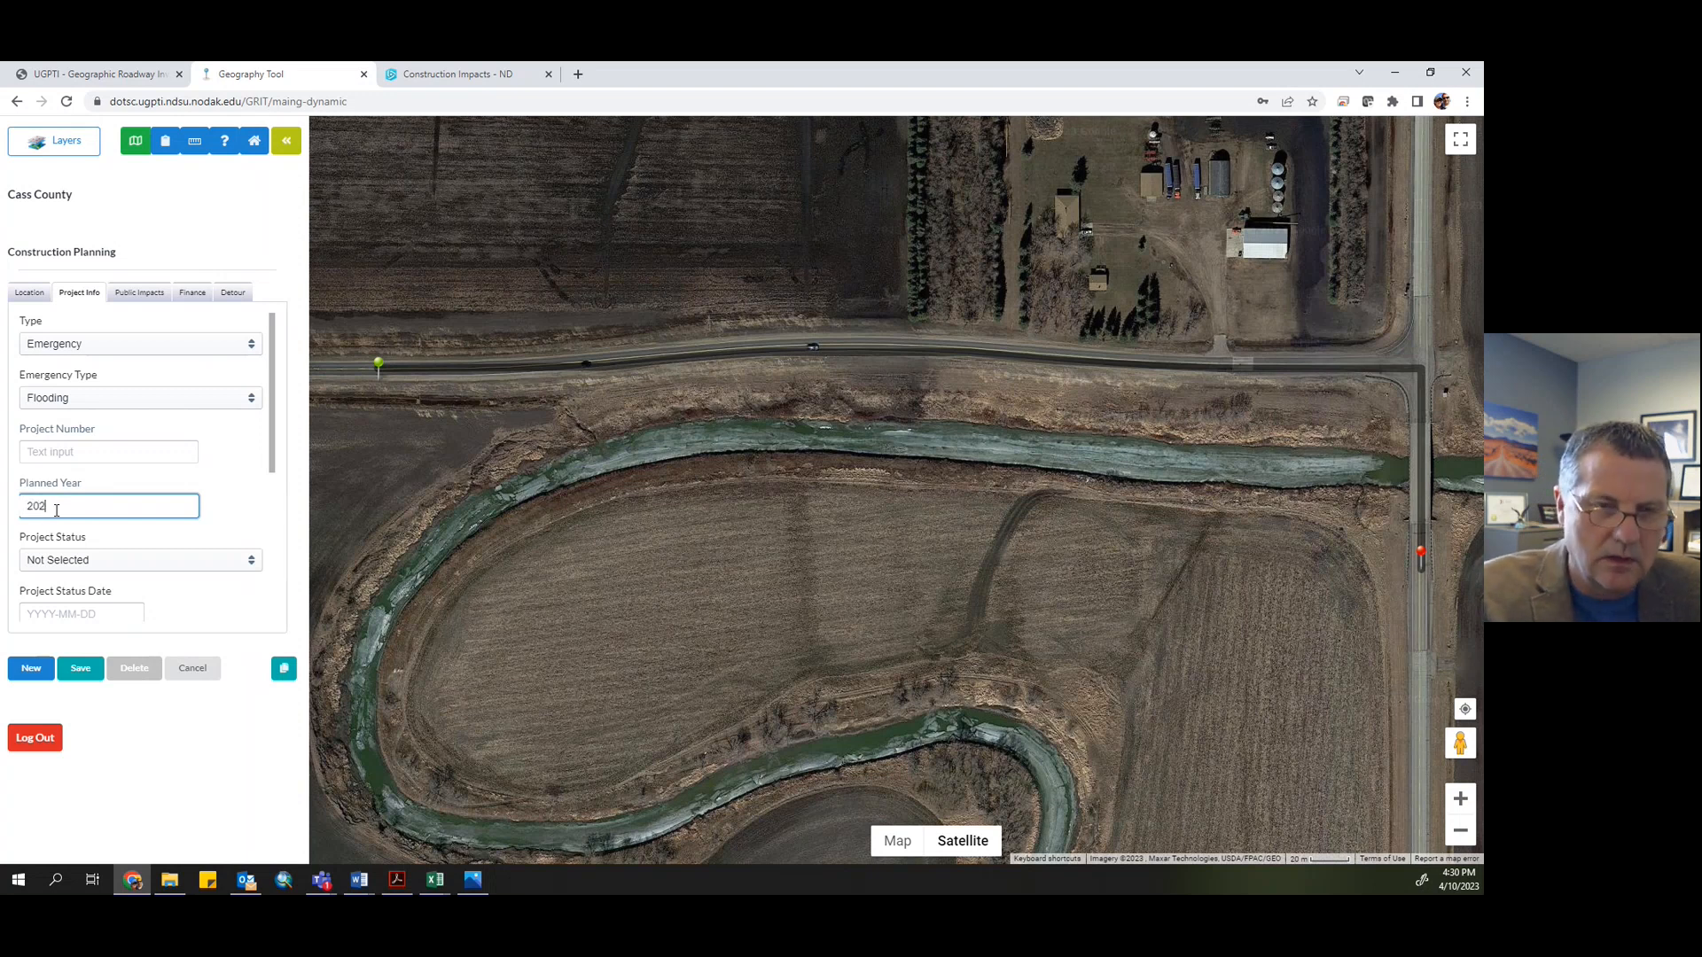
pyautogui.write('3')
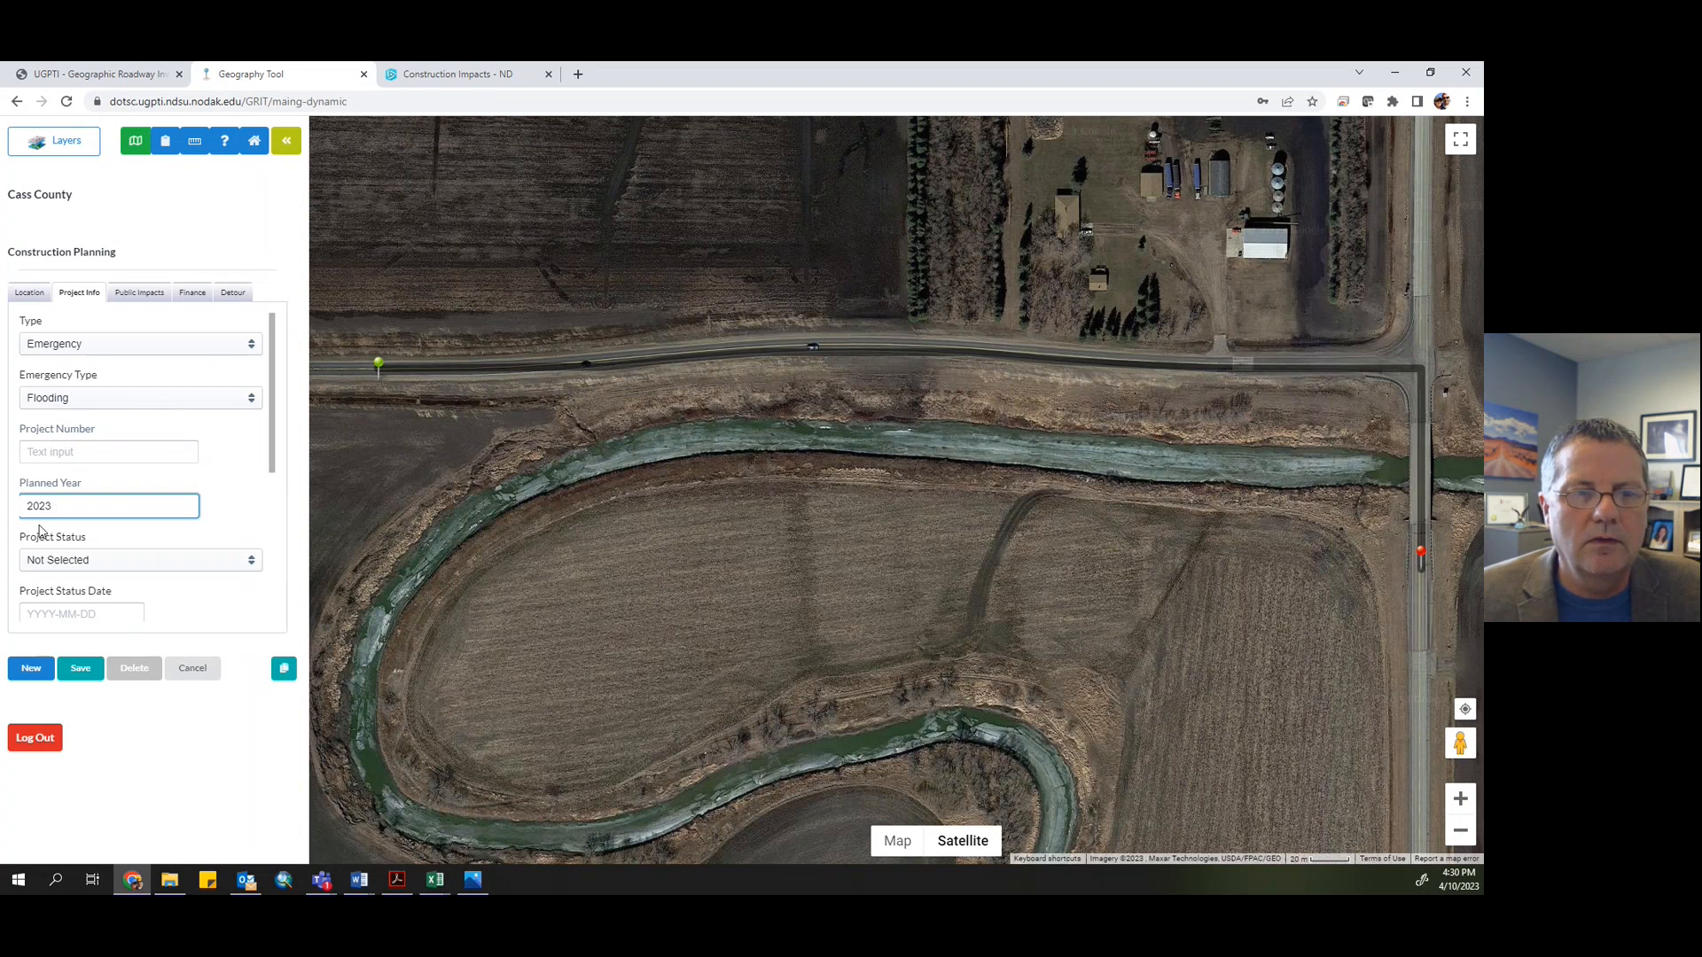
# - Set the project status to Under Construction with a project status date of 2023-04-10
pyautogui.click(105, 566)
pyautogui.scroll(-1, 107, 567)
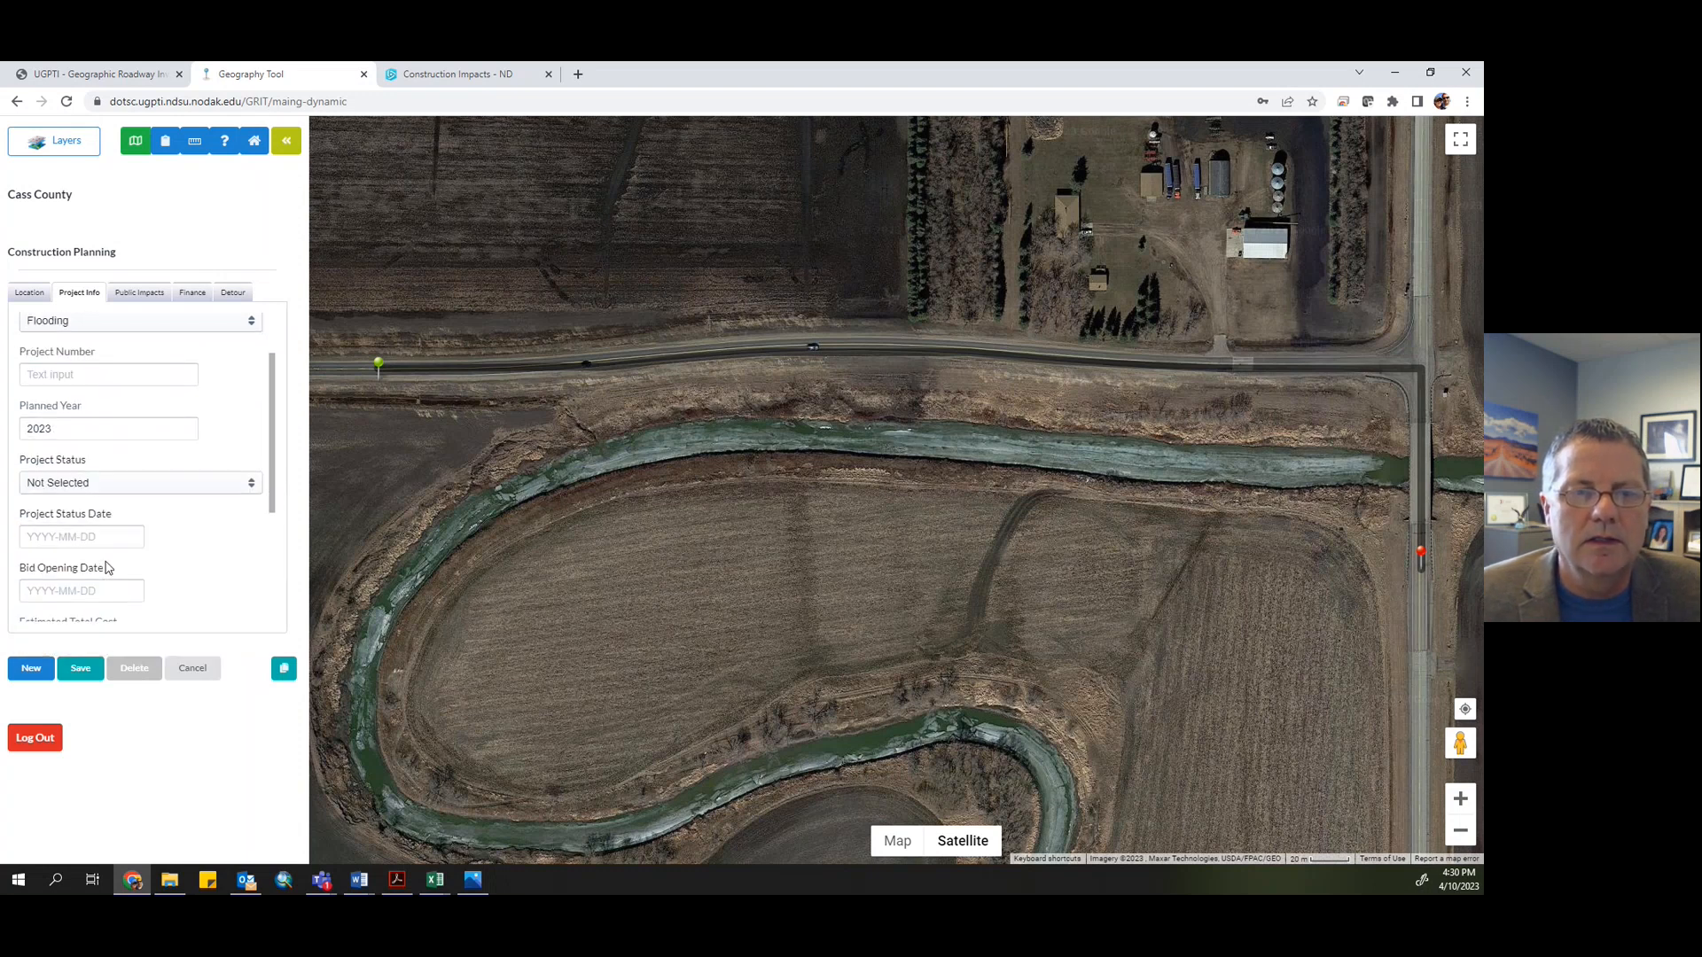
pyautogui.click(80, 486)
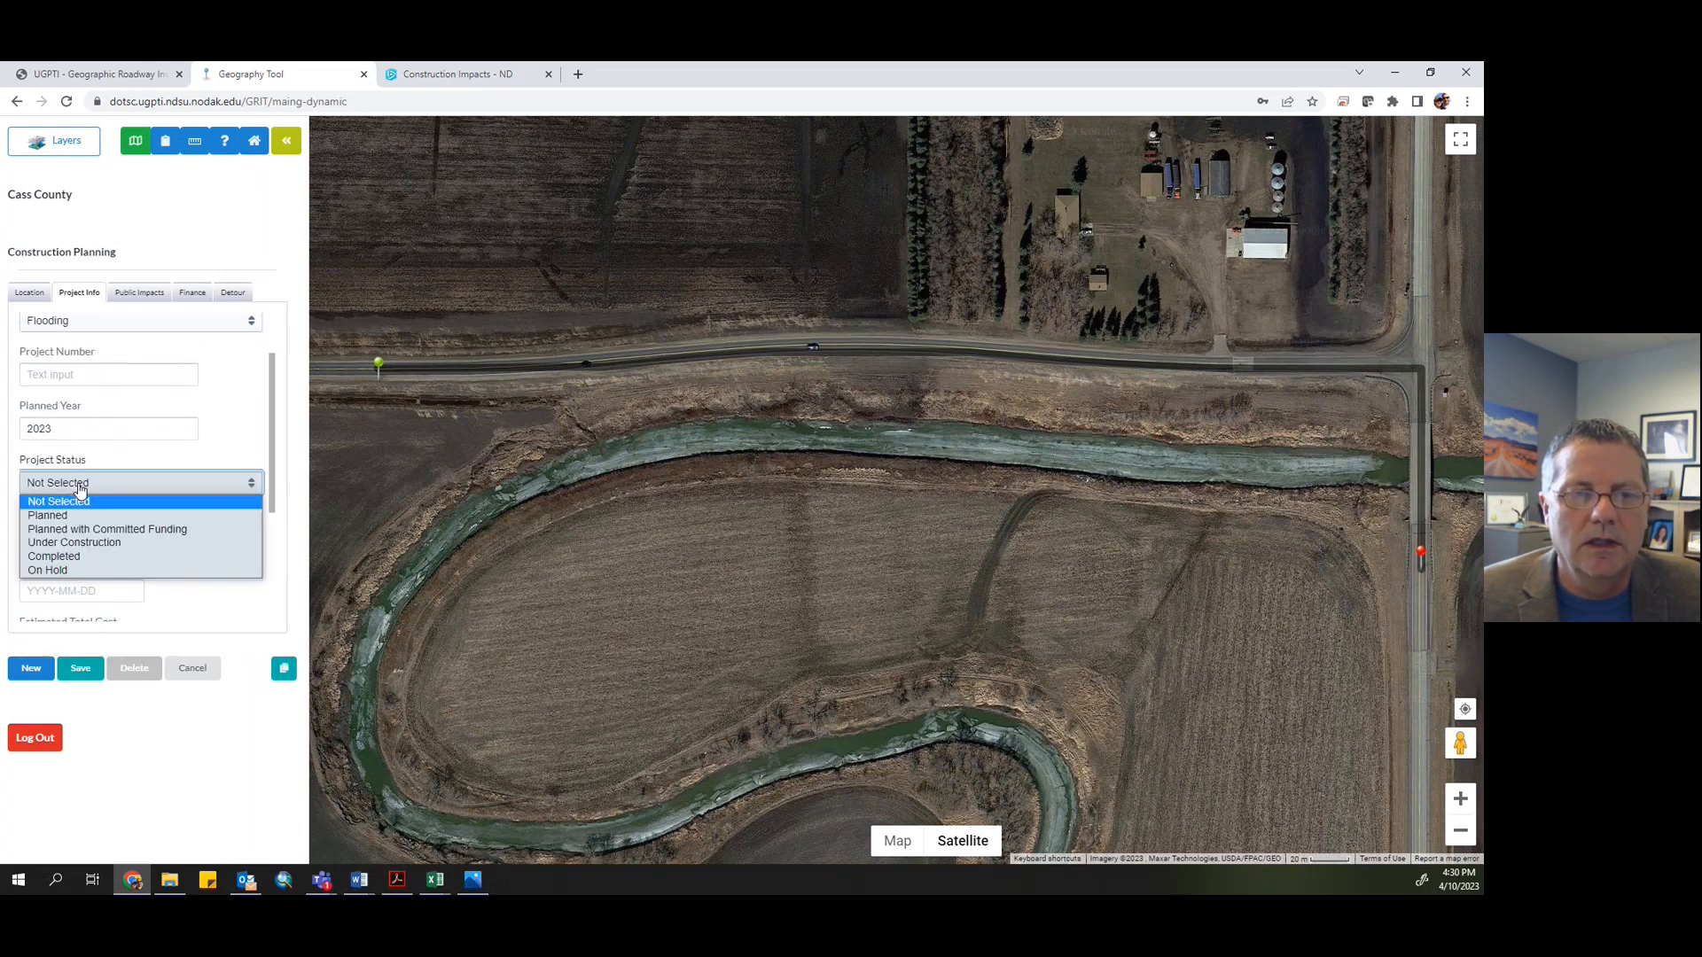
pyautogui.click(89, 543)
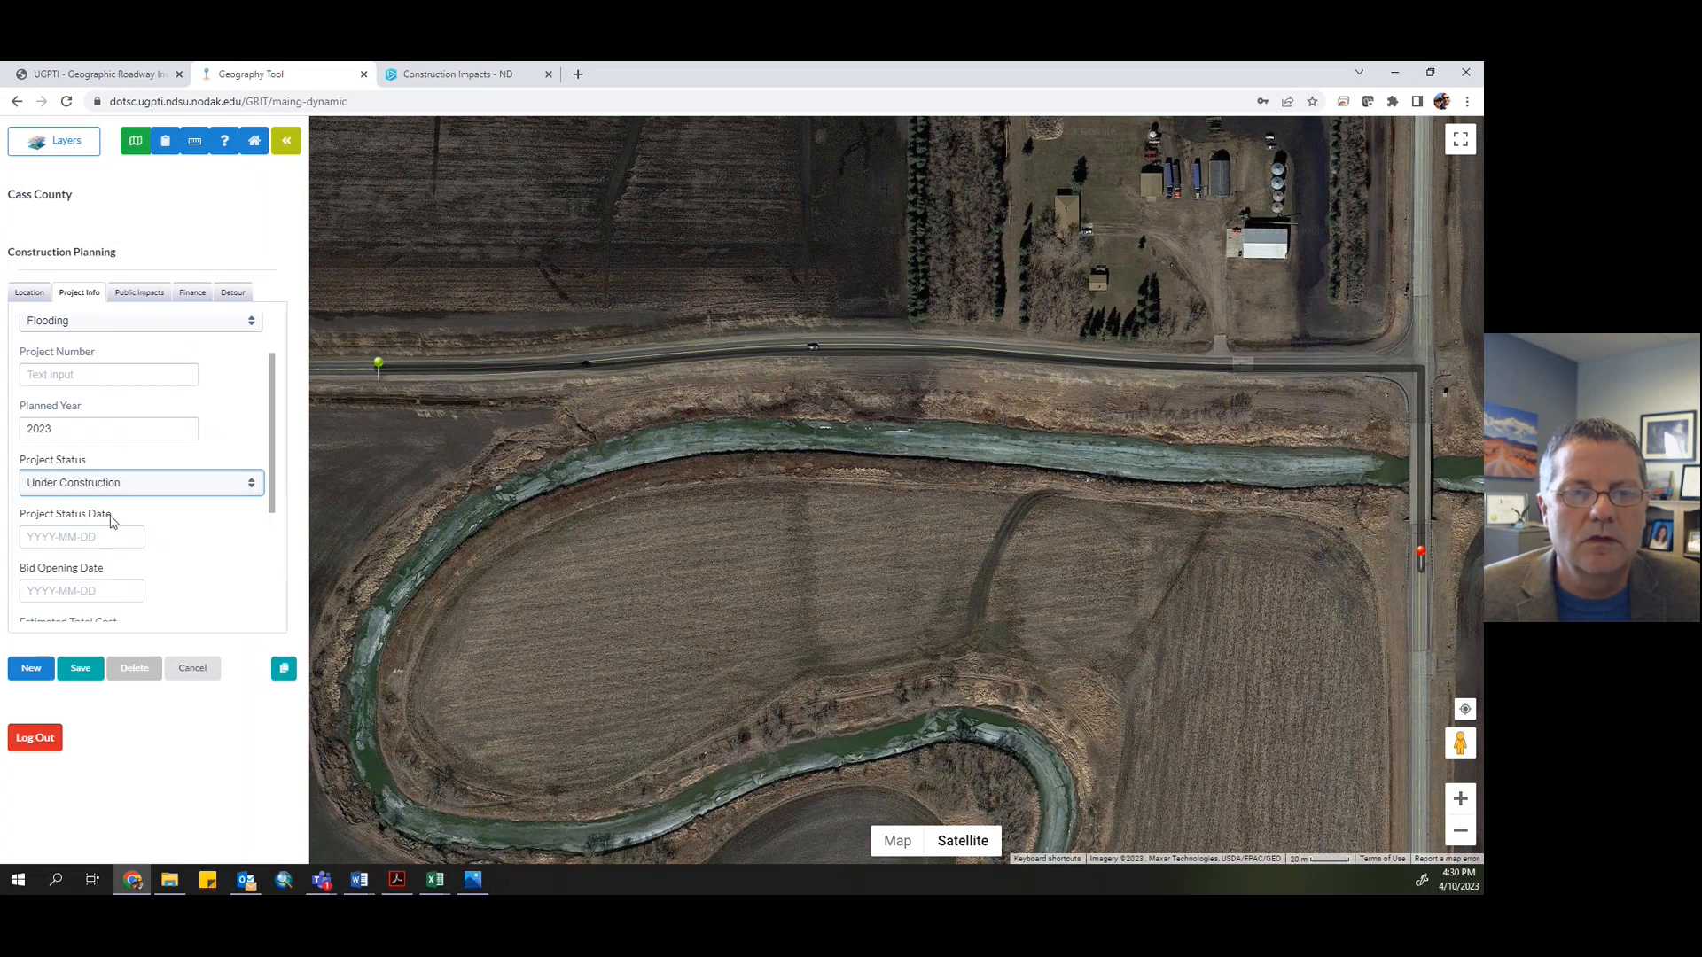
pyautogui.scroll(-2, 111, 521)
pyautogui.click(81, 384)
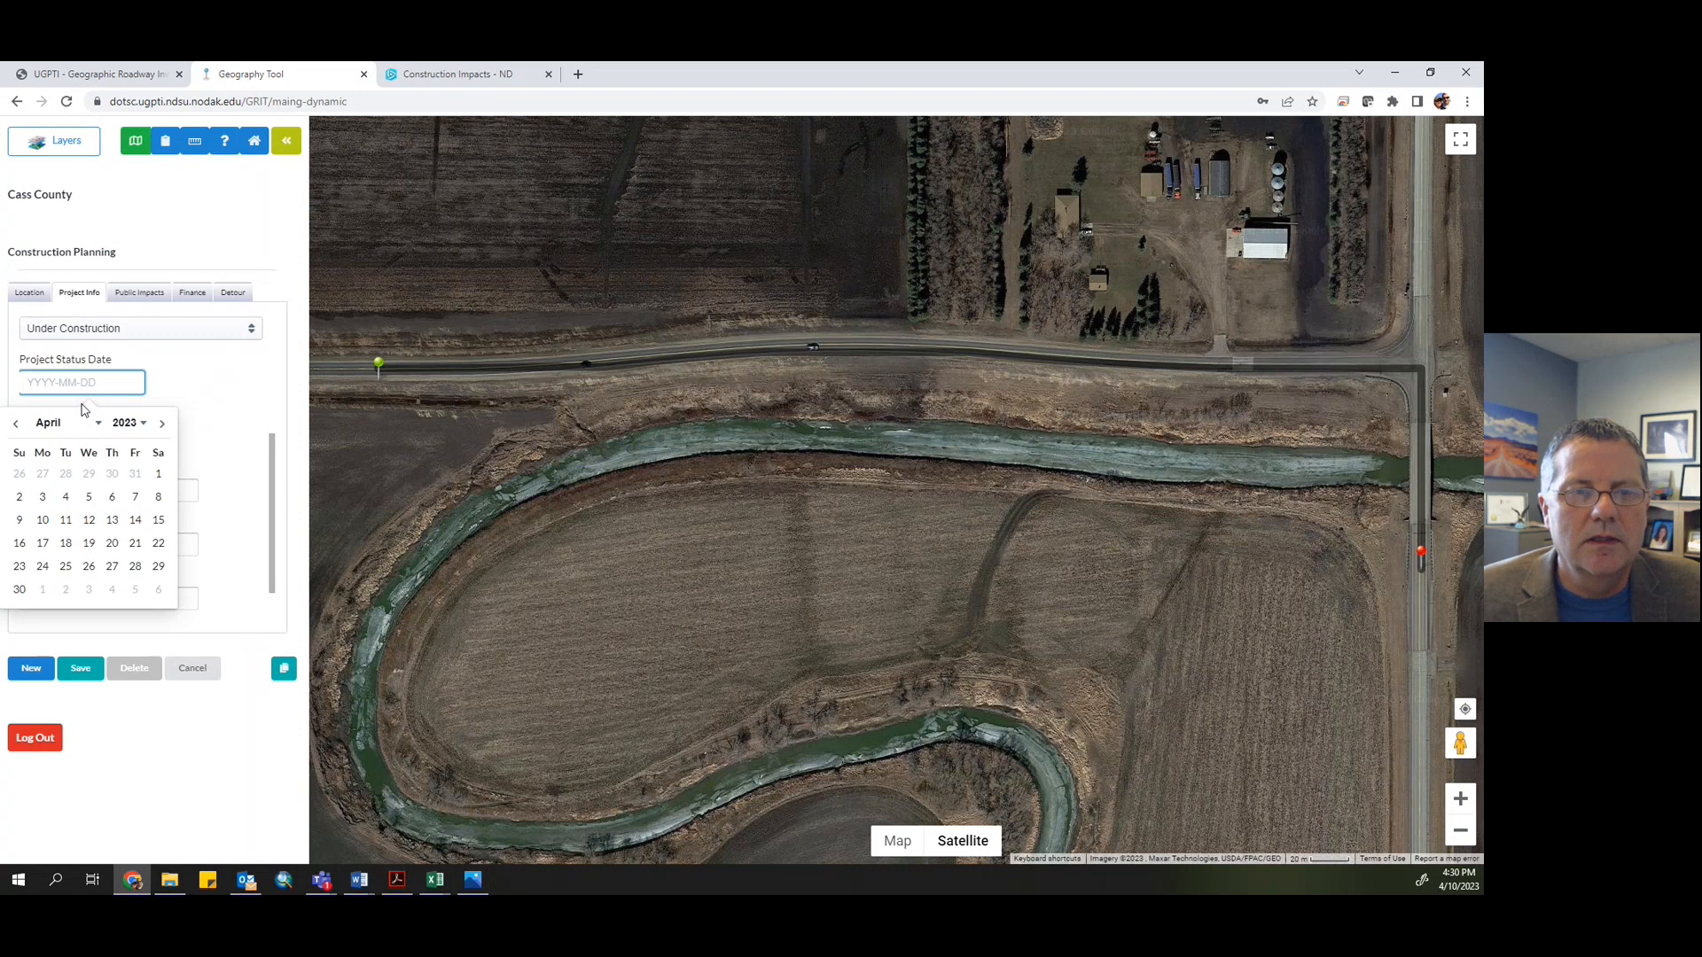
pyautogui.click(43, 521)
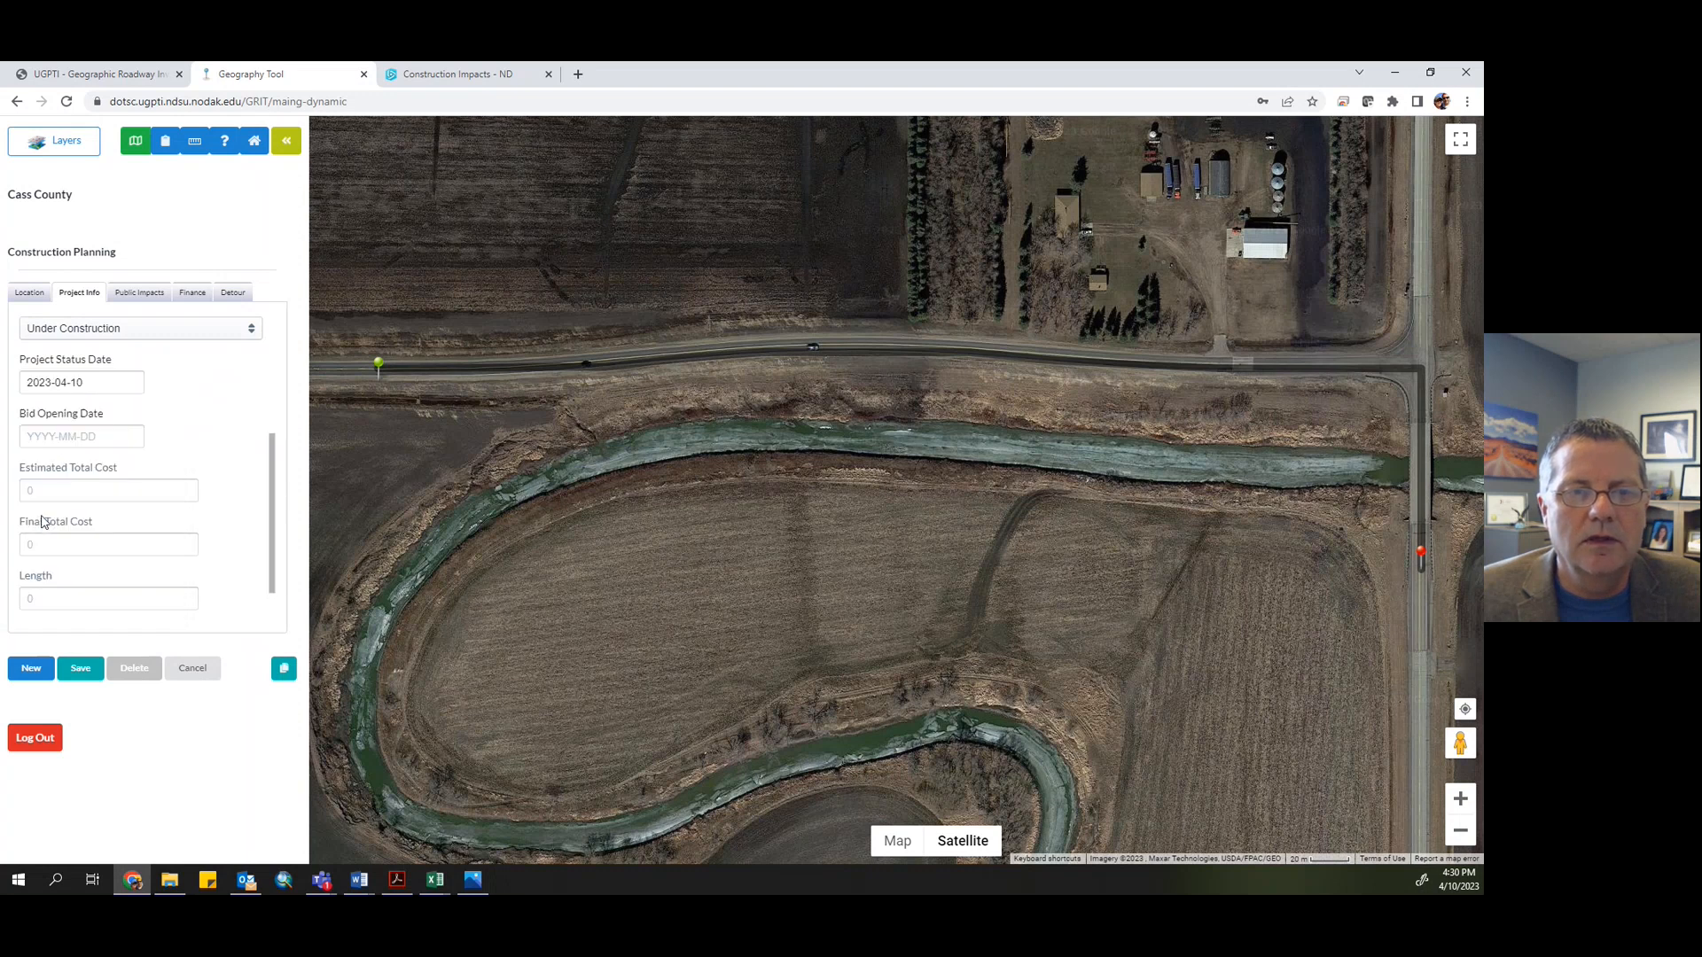
# - Set the project's owner to County in the project info
pyautogui.scroll(-1, 80, 482)
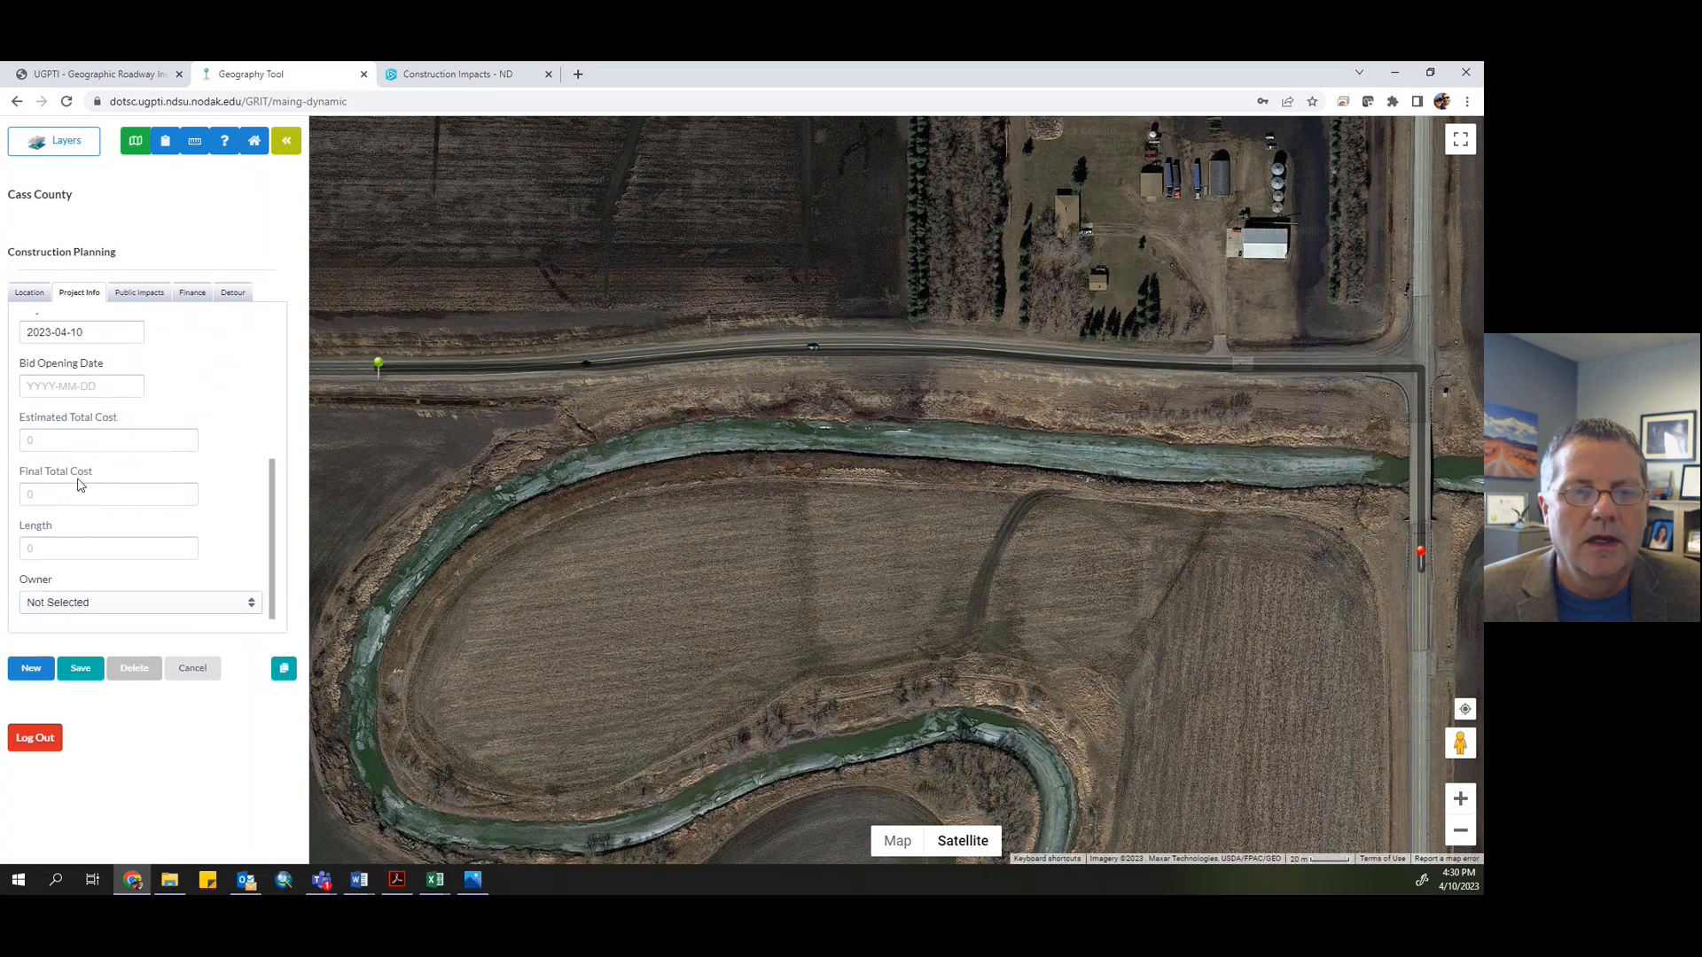
pyautogui.scroll(2, 103, 482)
pyautogui.scroll(-1, 71, 492)
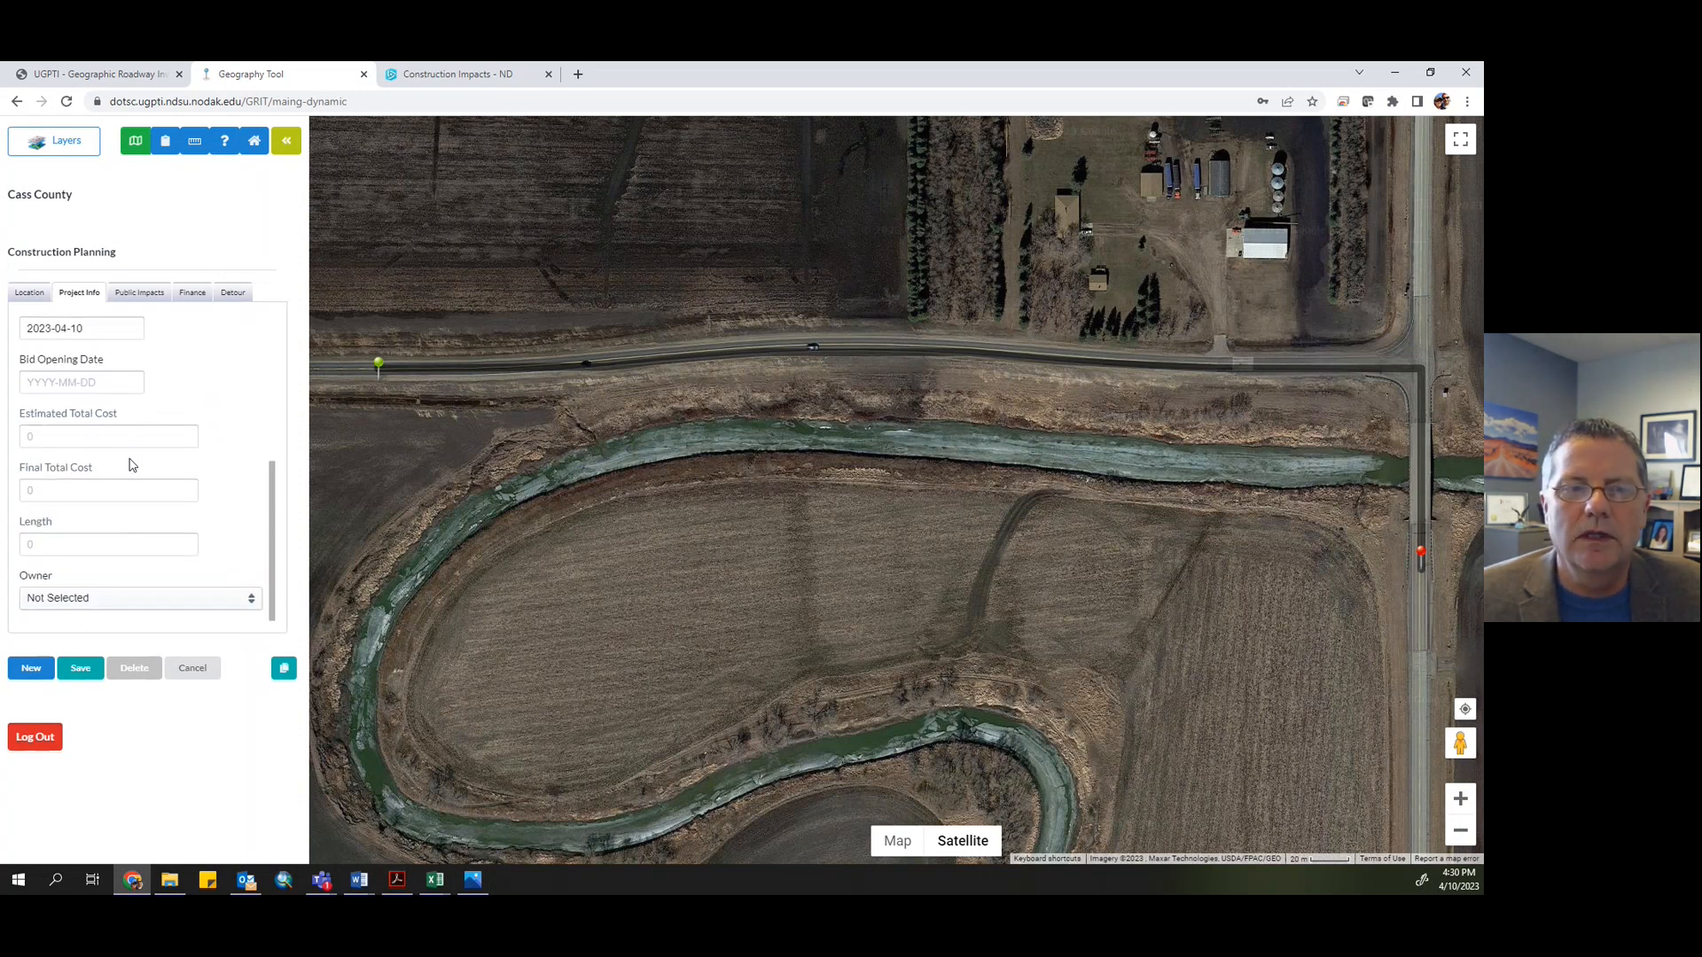
pyautogui.click(143, 598)
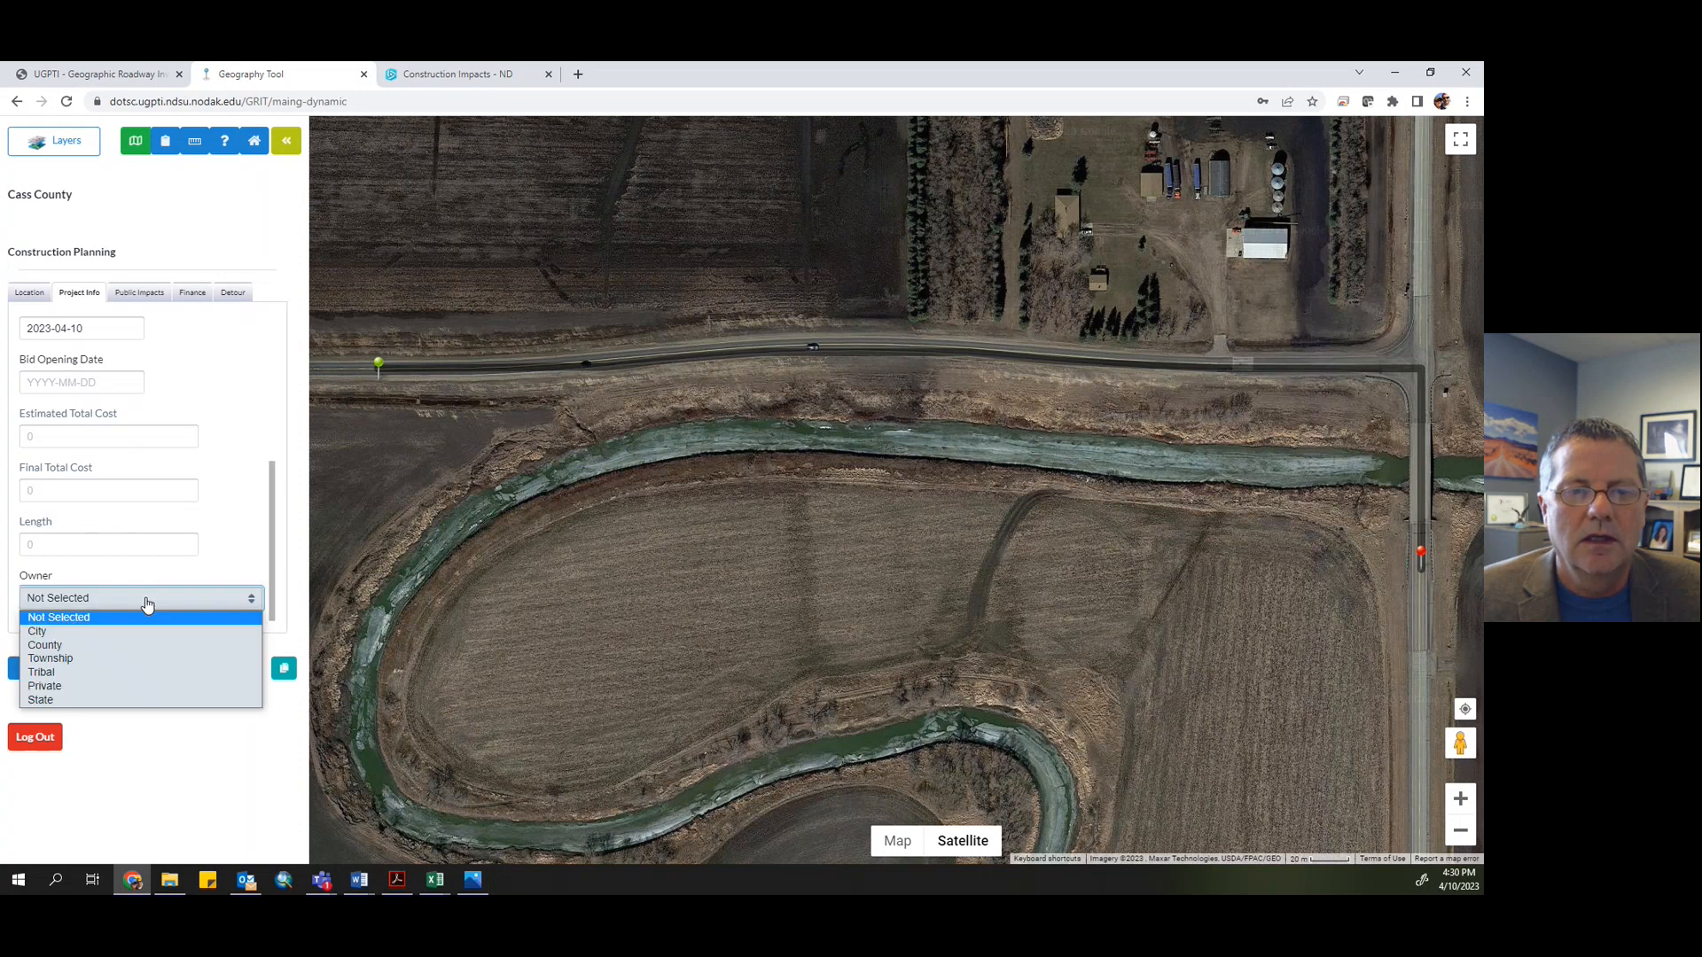
pyautogui.click(84, 646)
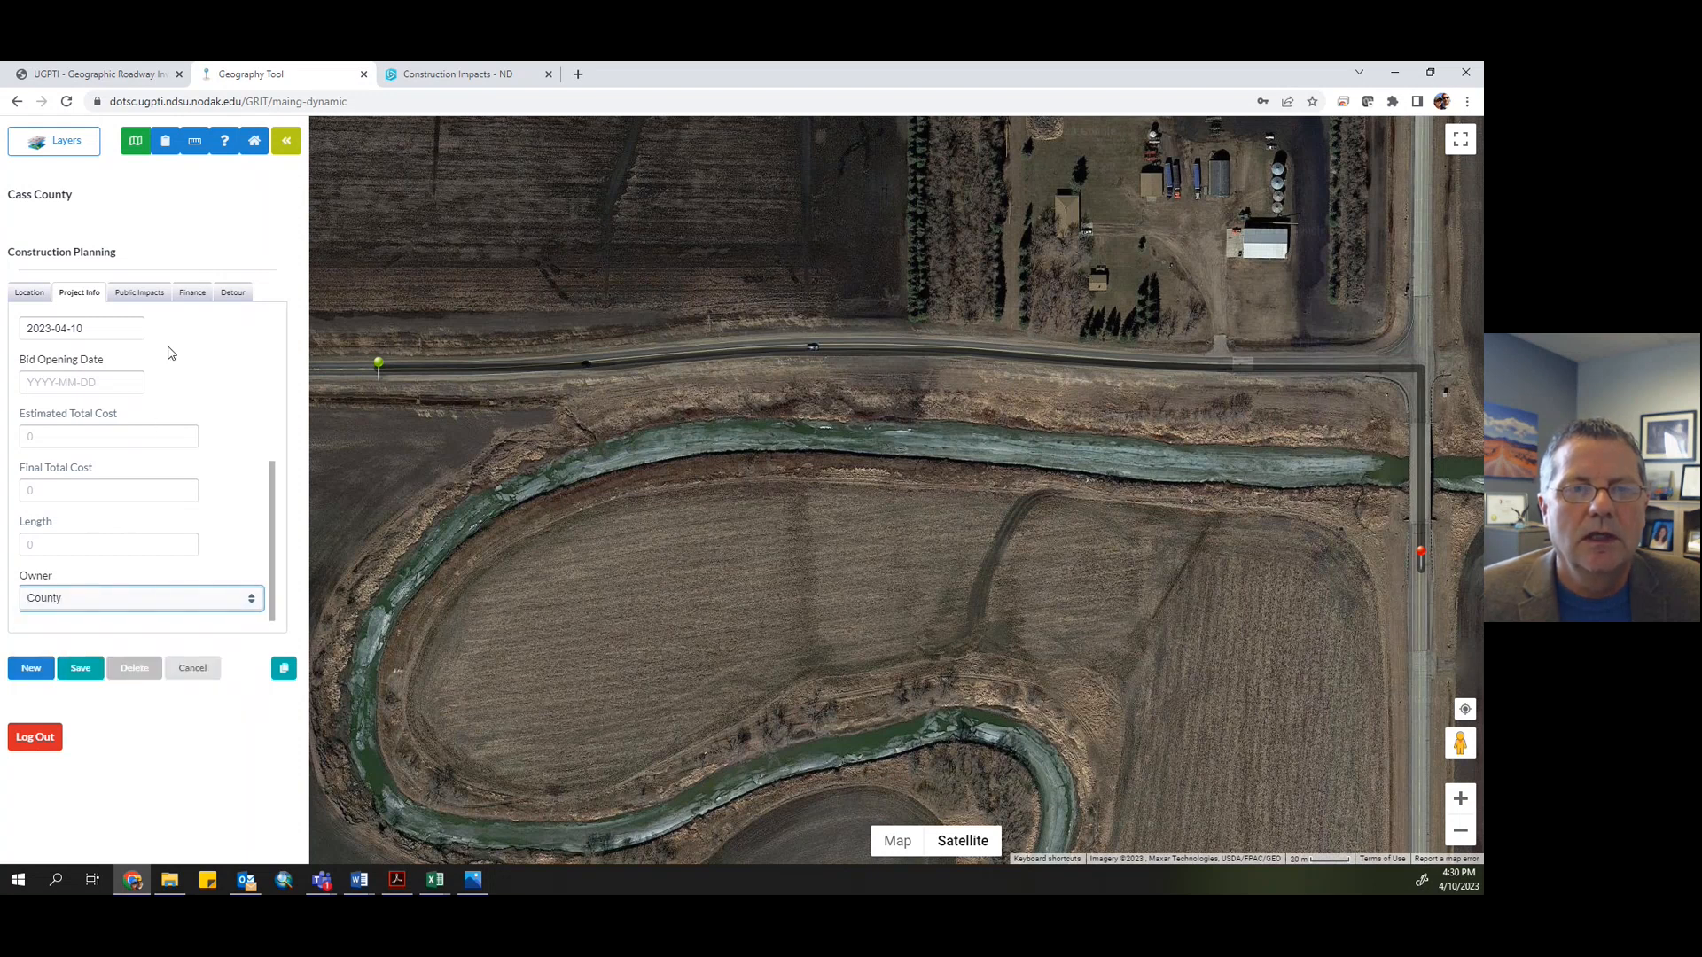
# - In the public impacts section, set the project's public impact to Road Closed
pyautogui.click(140, 296)
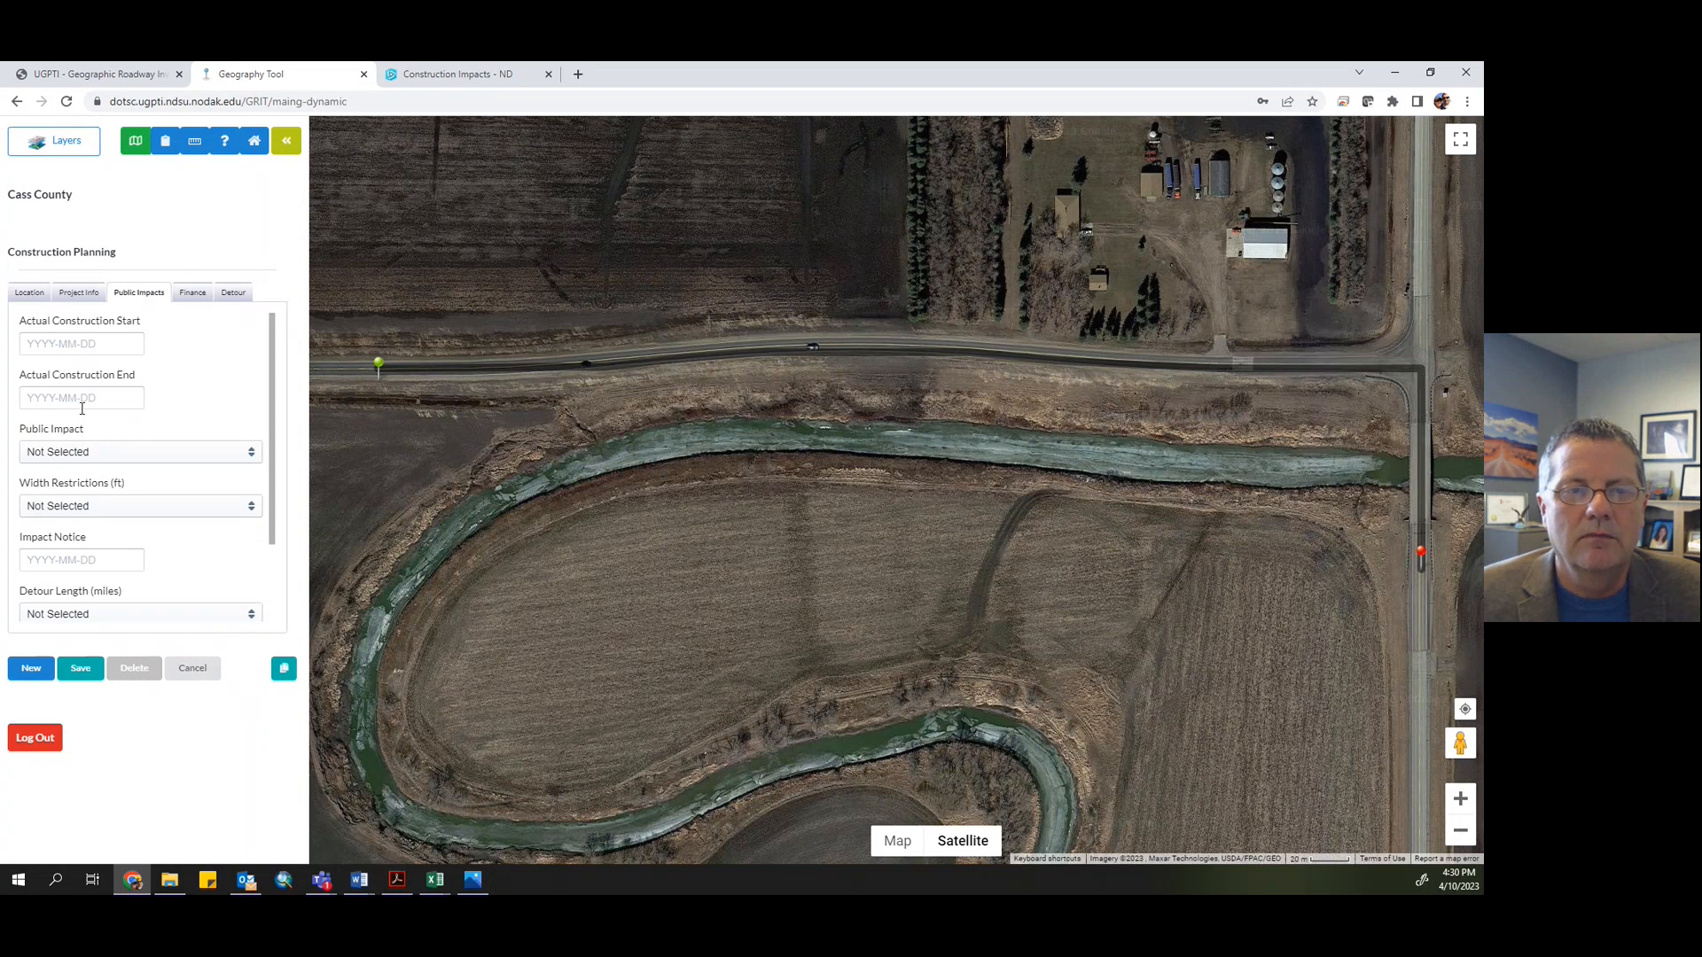
pyautogui.click(65, 455)
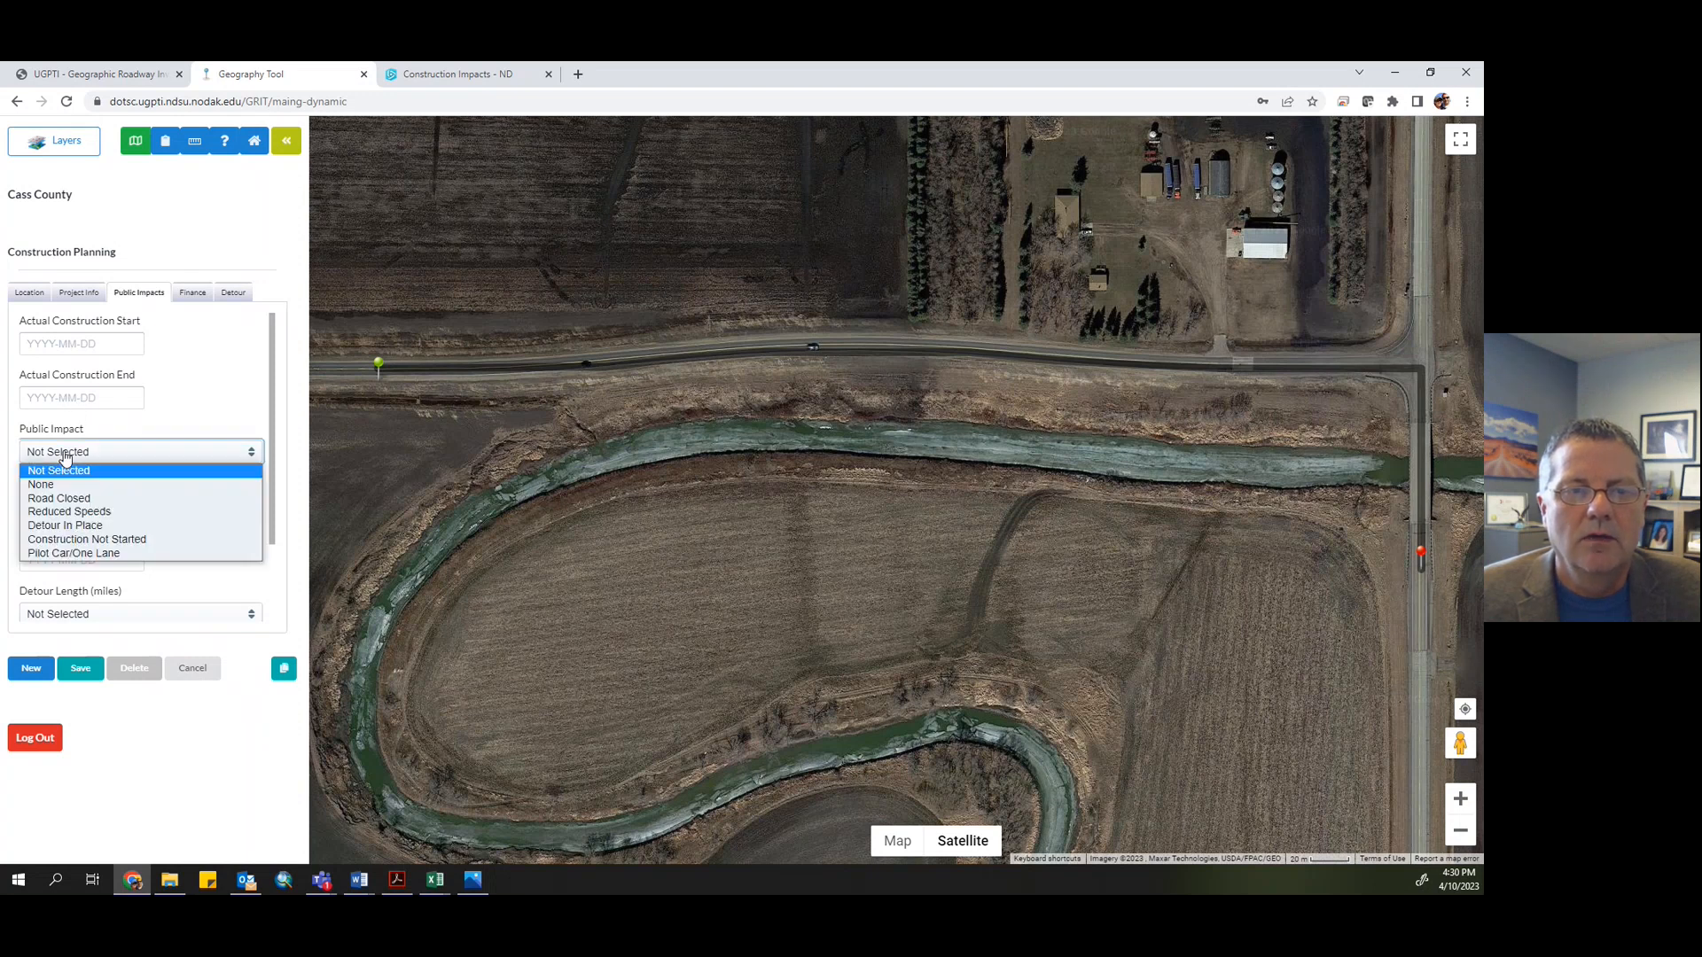
pyautogui.click(79, 499)
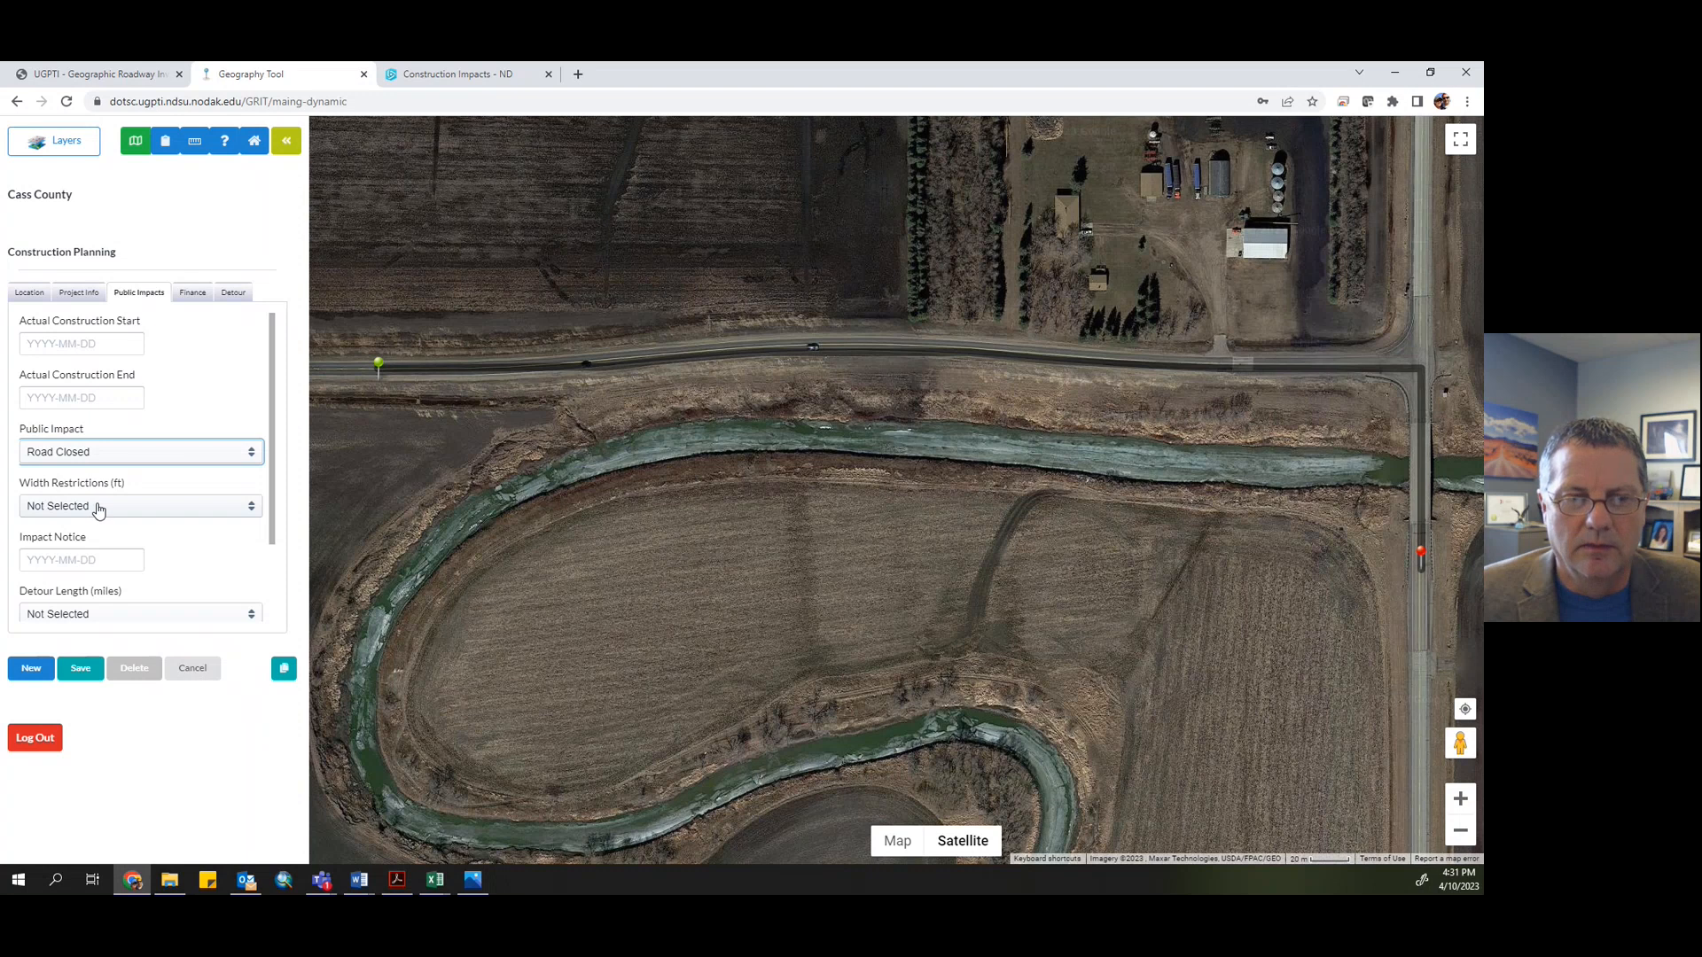
pyautogui.scroll(-2, 96, 523)
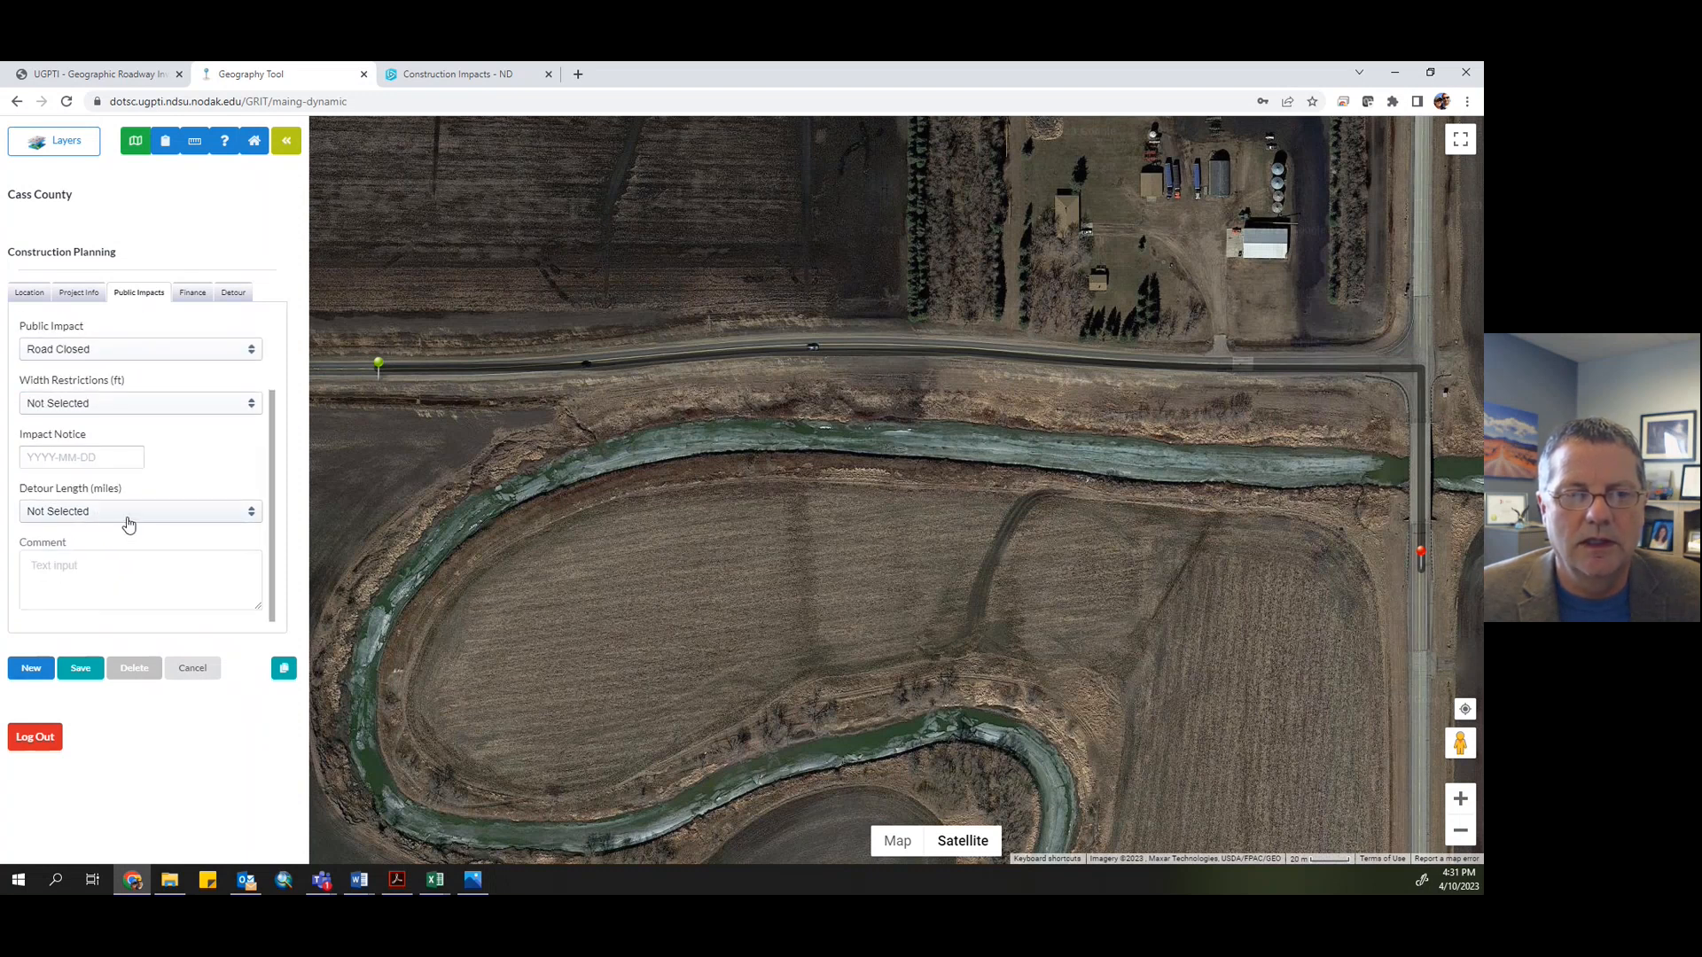
pyautogui.scroll(1, 118, 518)
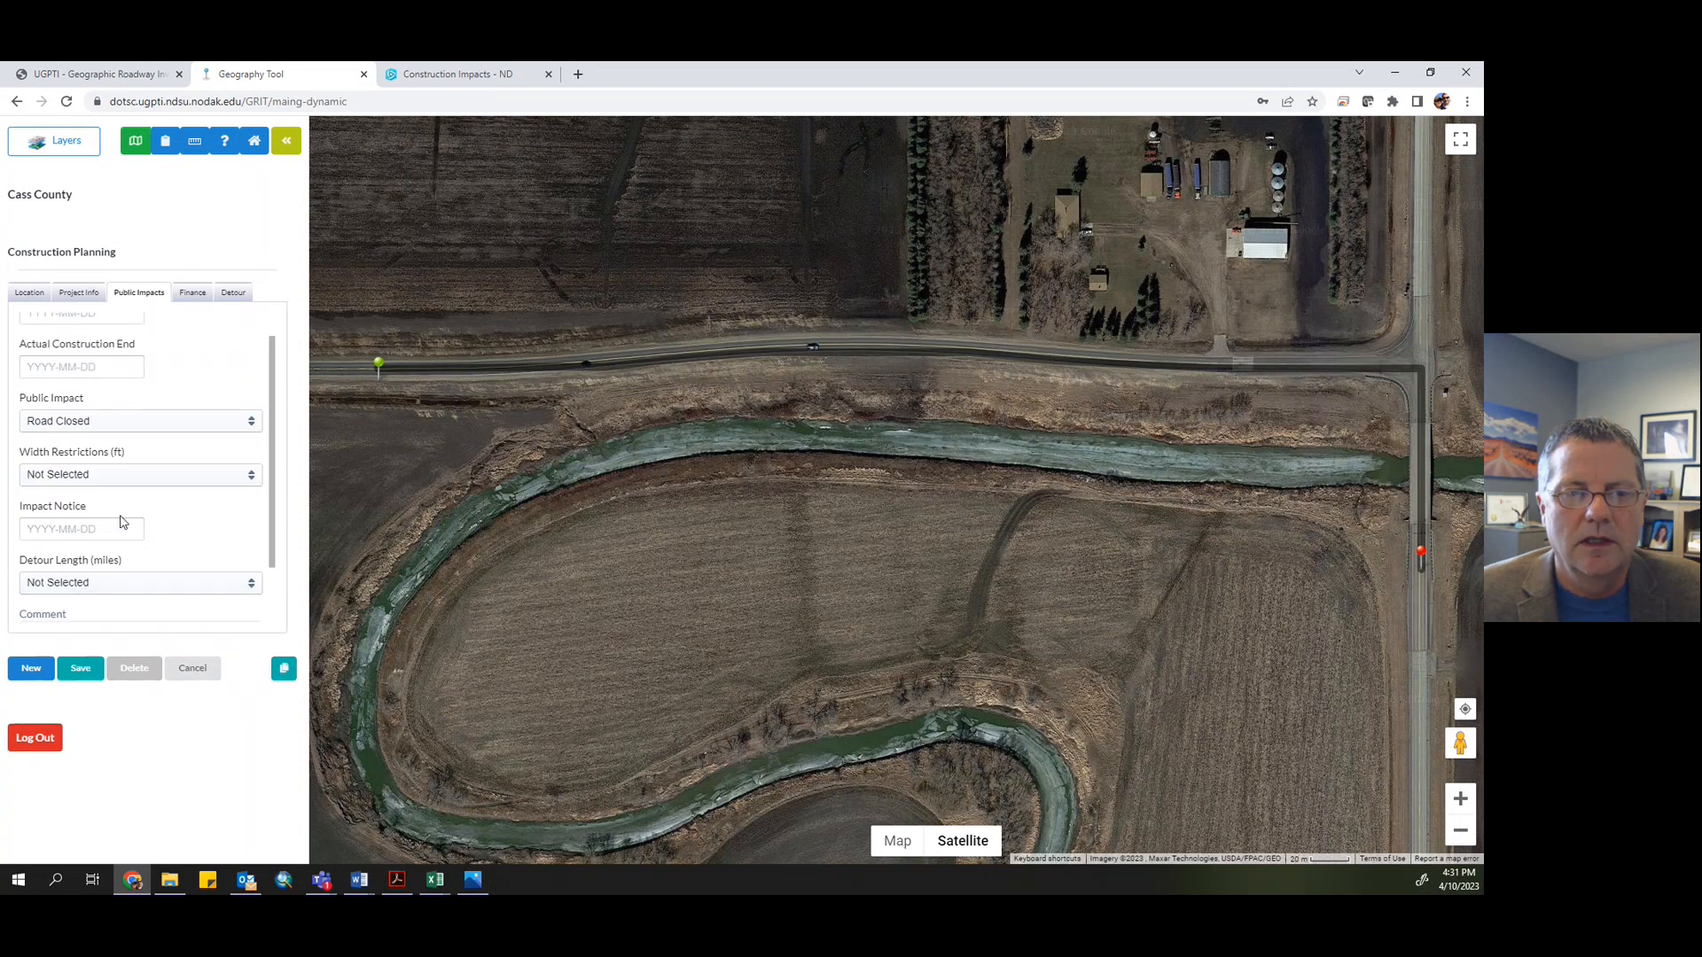
pyautogui.scroll(-1, 89, 537)
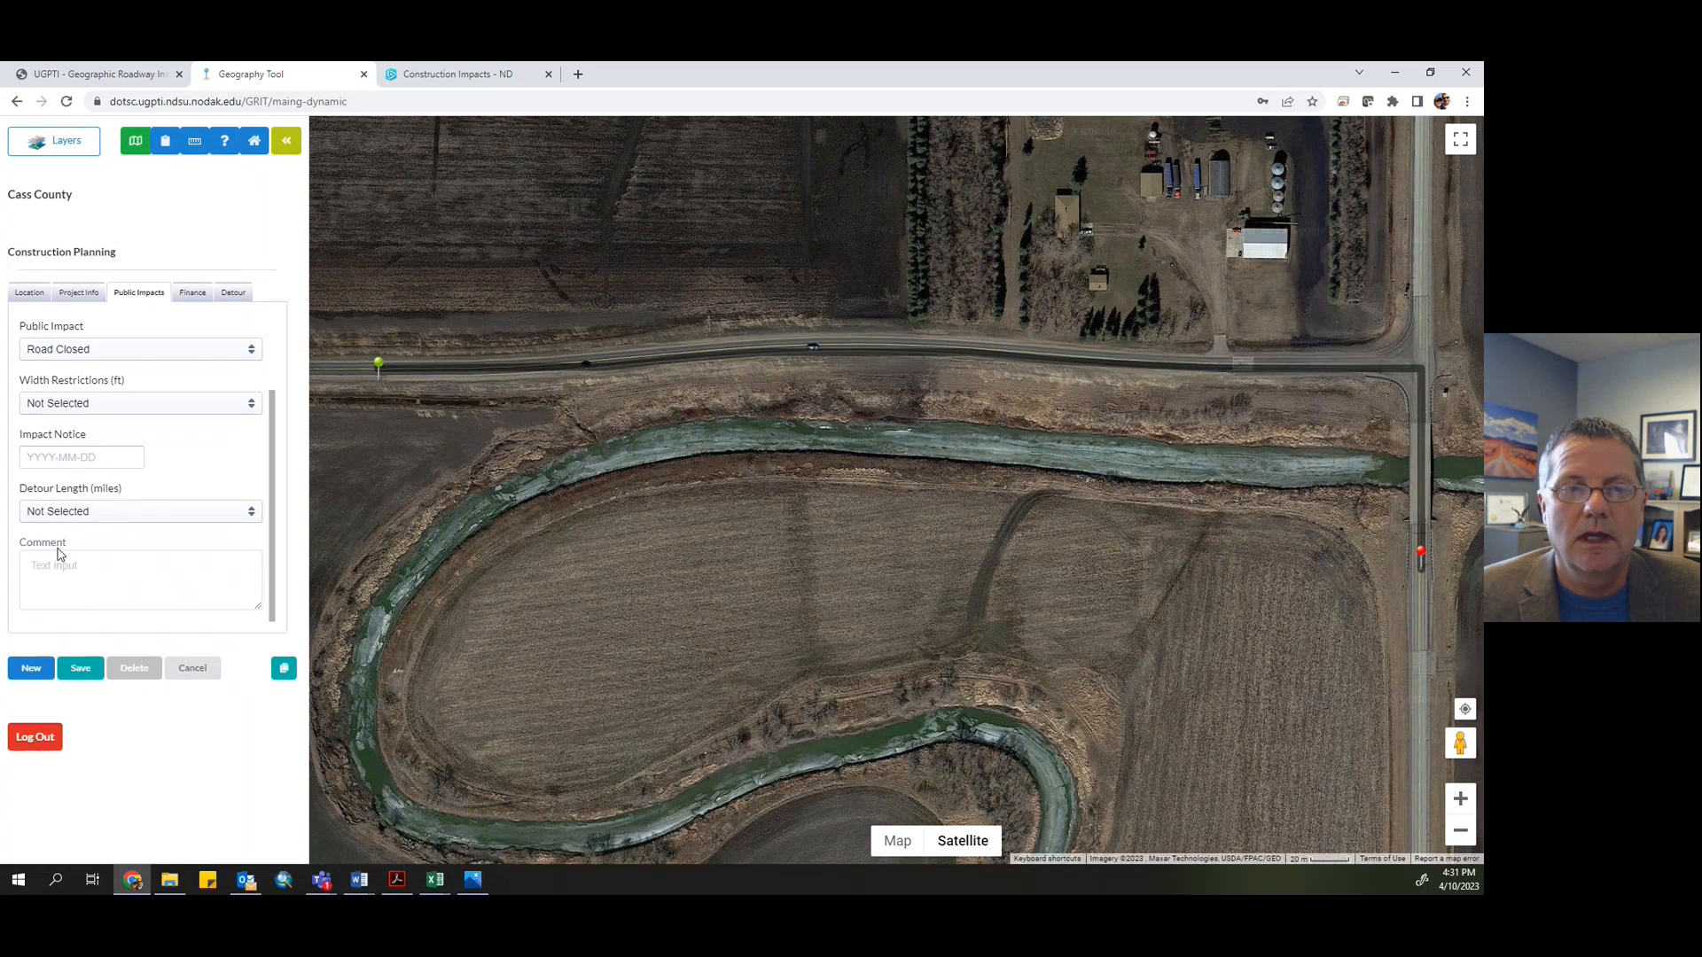
pyautogui.scroll(2, 80, 549)
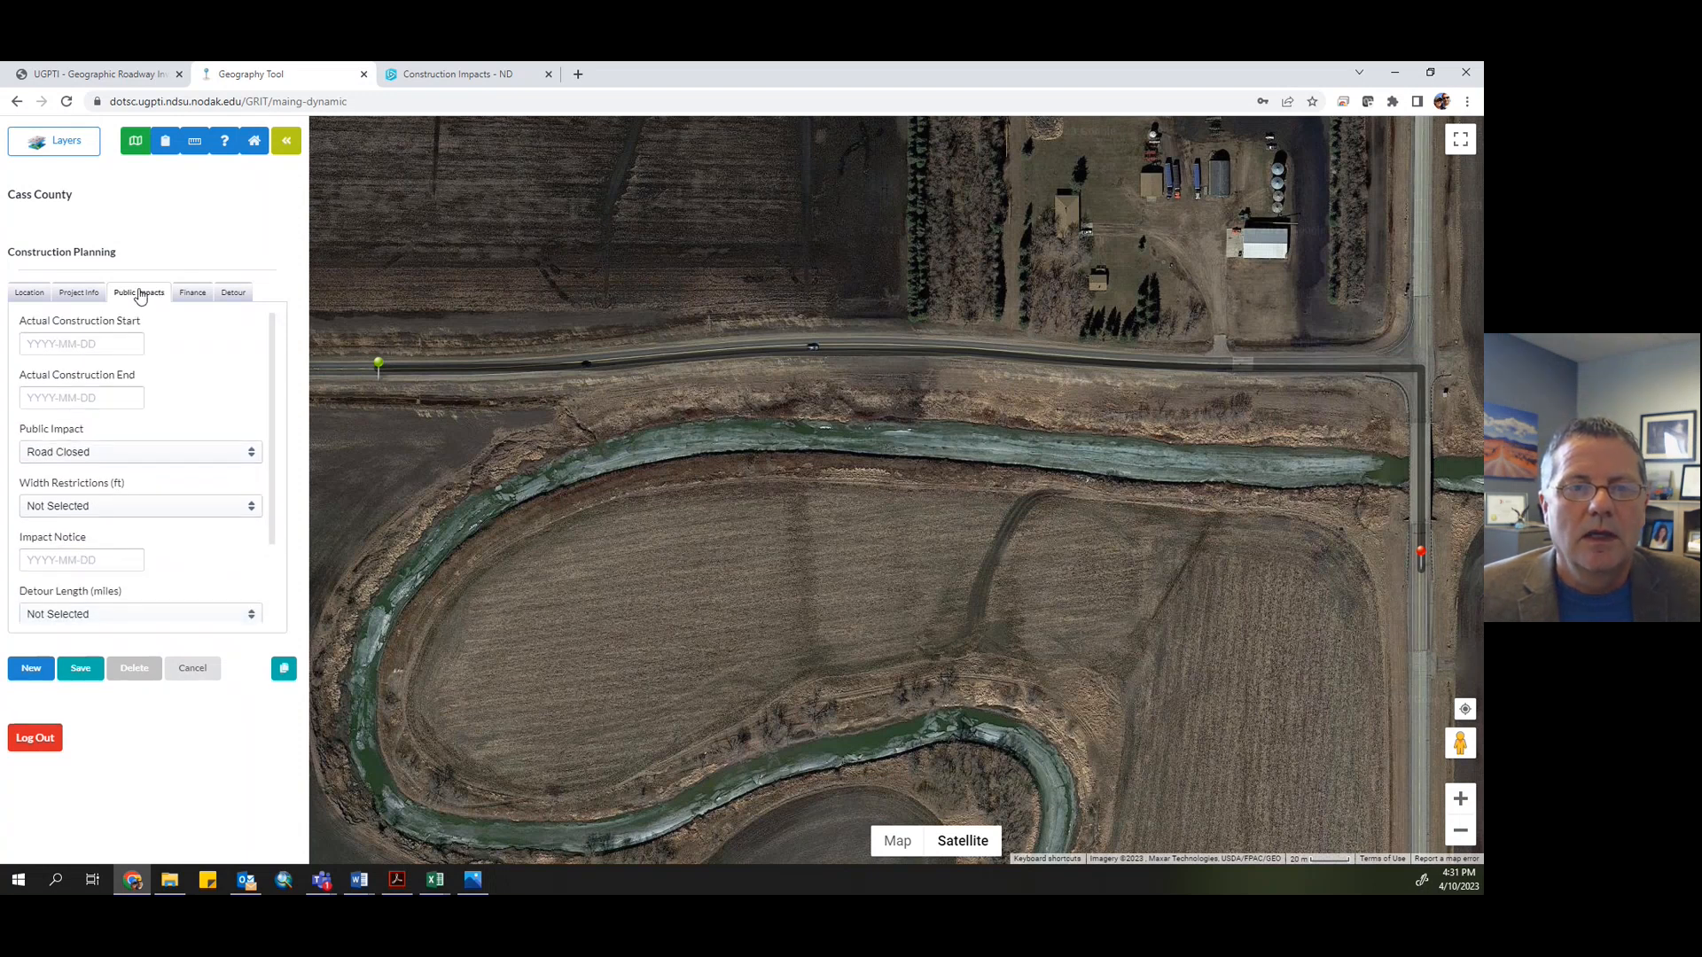
# - Review the project's finance sources and detour fields, and examine the roads around the closure for possible detour routes
pyautogui.click(195, 297)
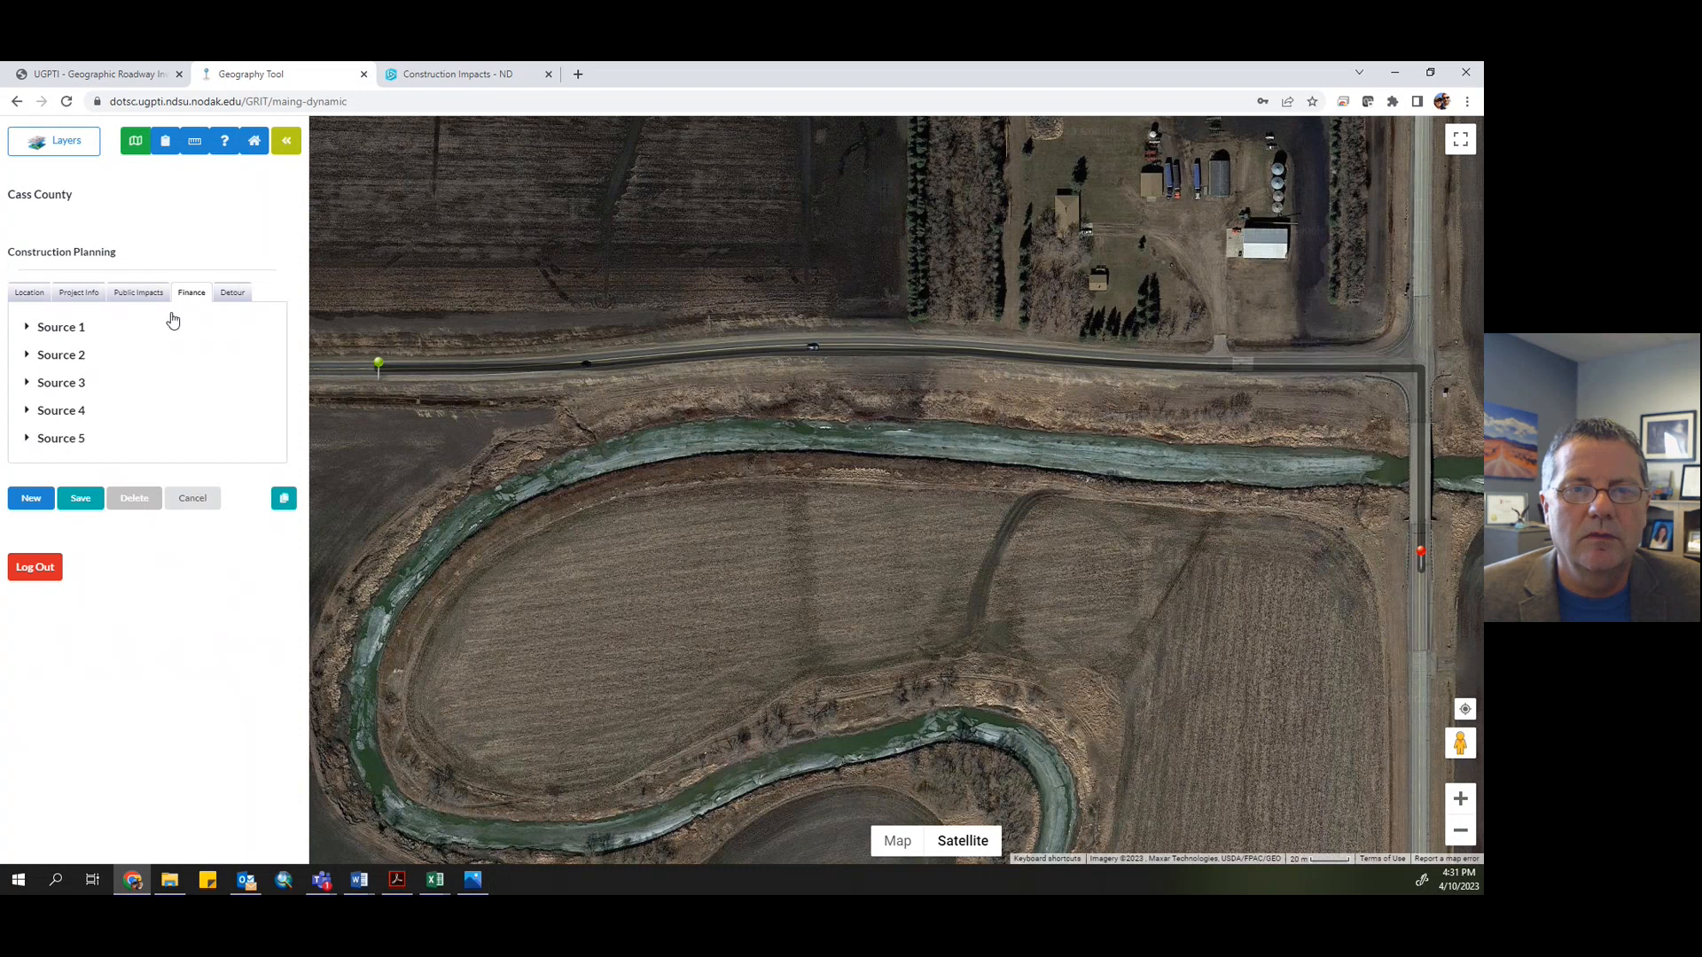
pyautogui.click(234, 296)
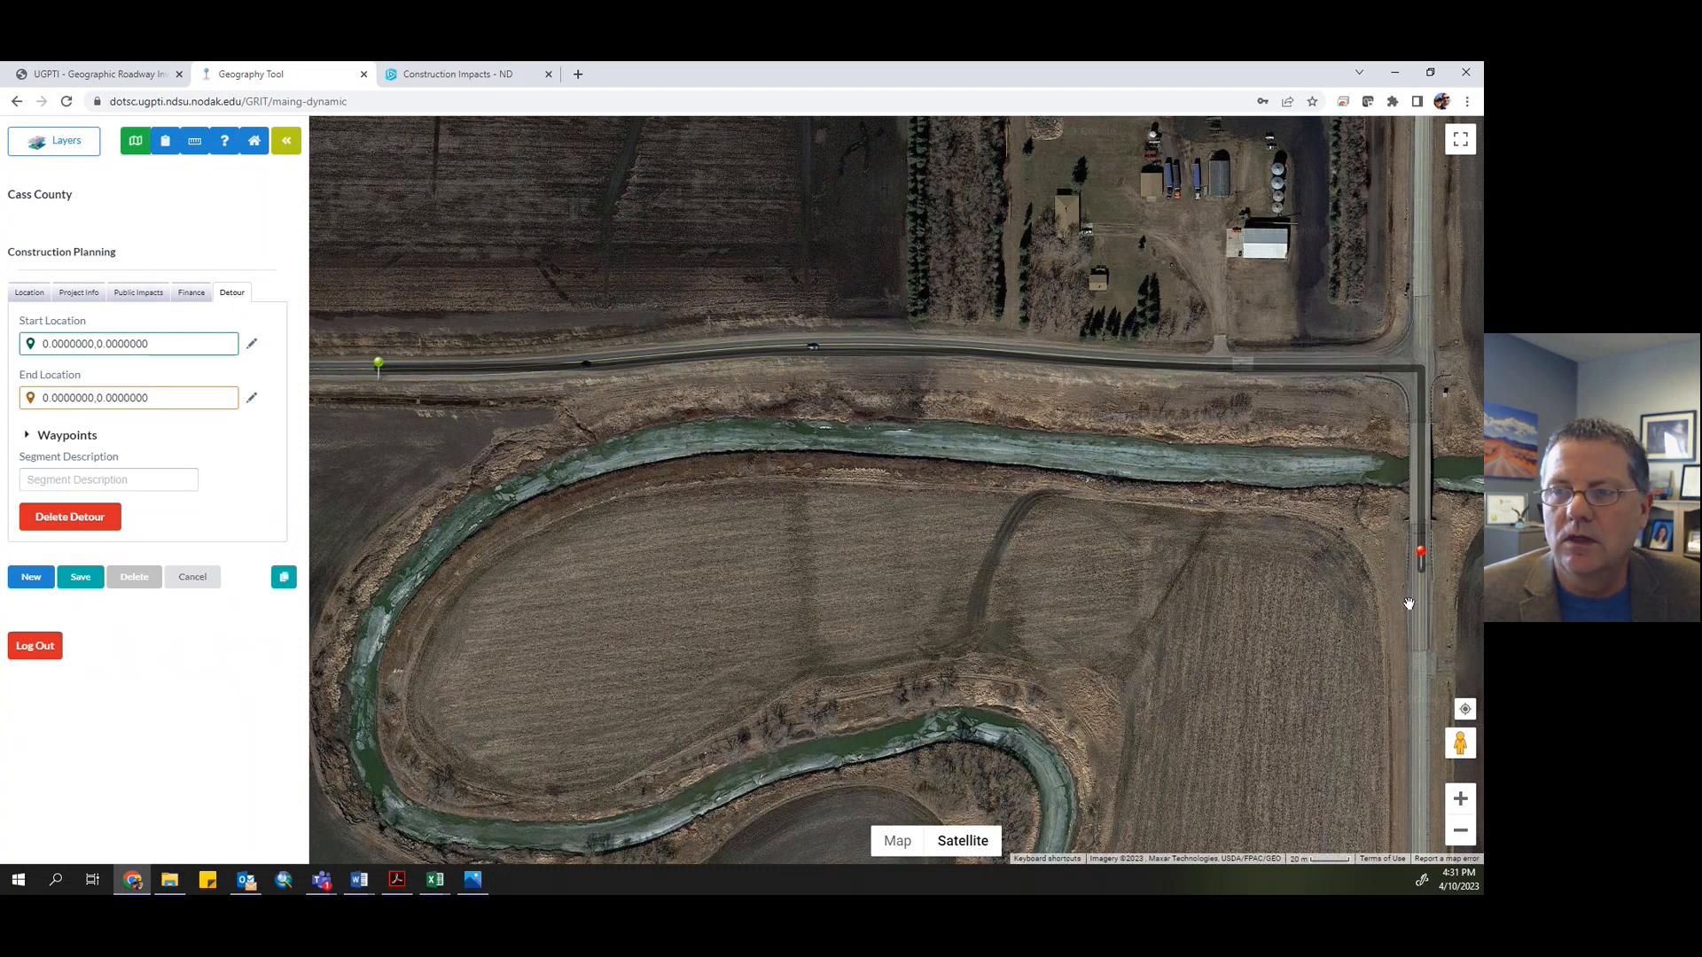
pyautogui.moveTo(1300, 654); pyautogui.dragTo(1134, 620)
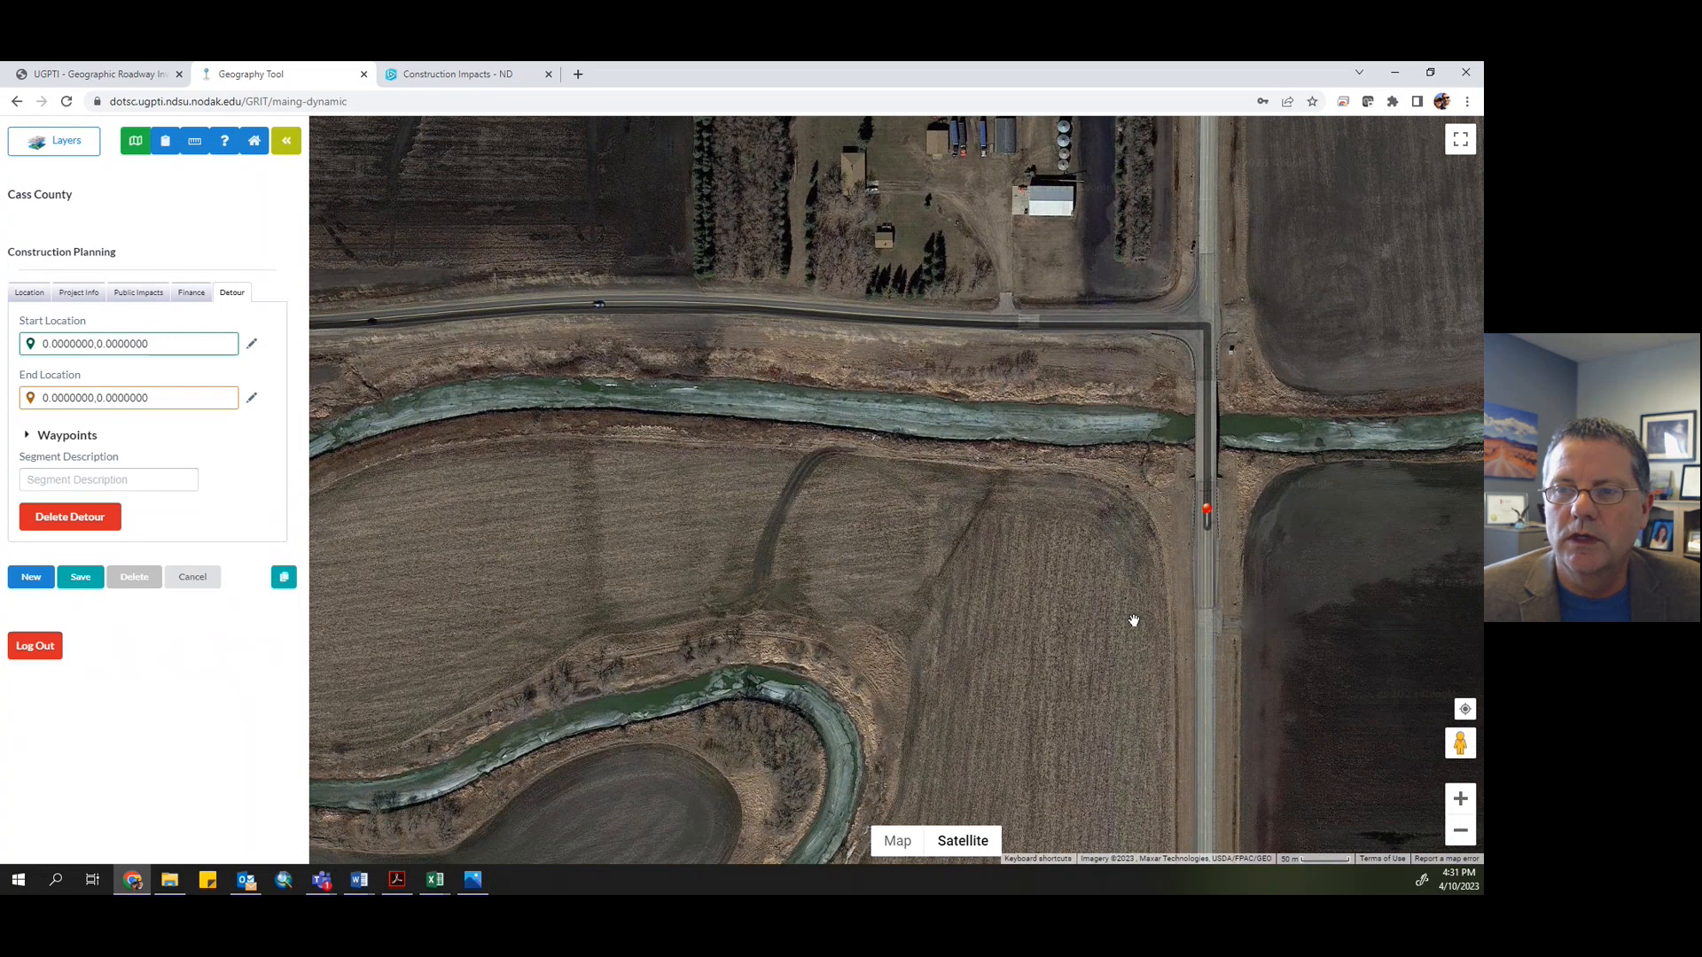
pyautogui.scroll(-1, 1134, 620)
pyautogui.scroll(-1, 1125, 721)
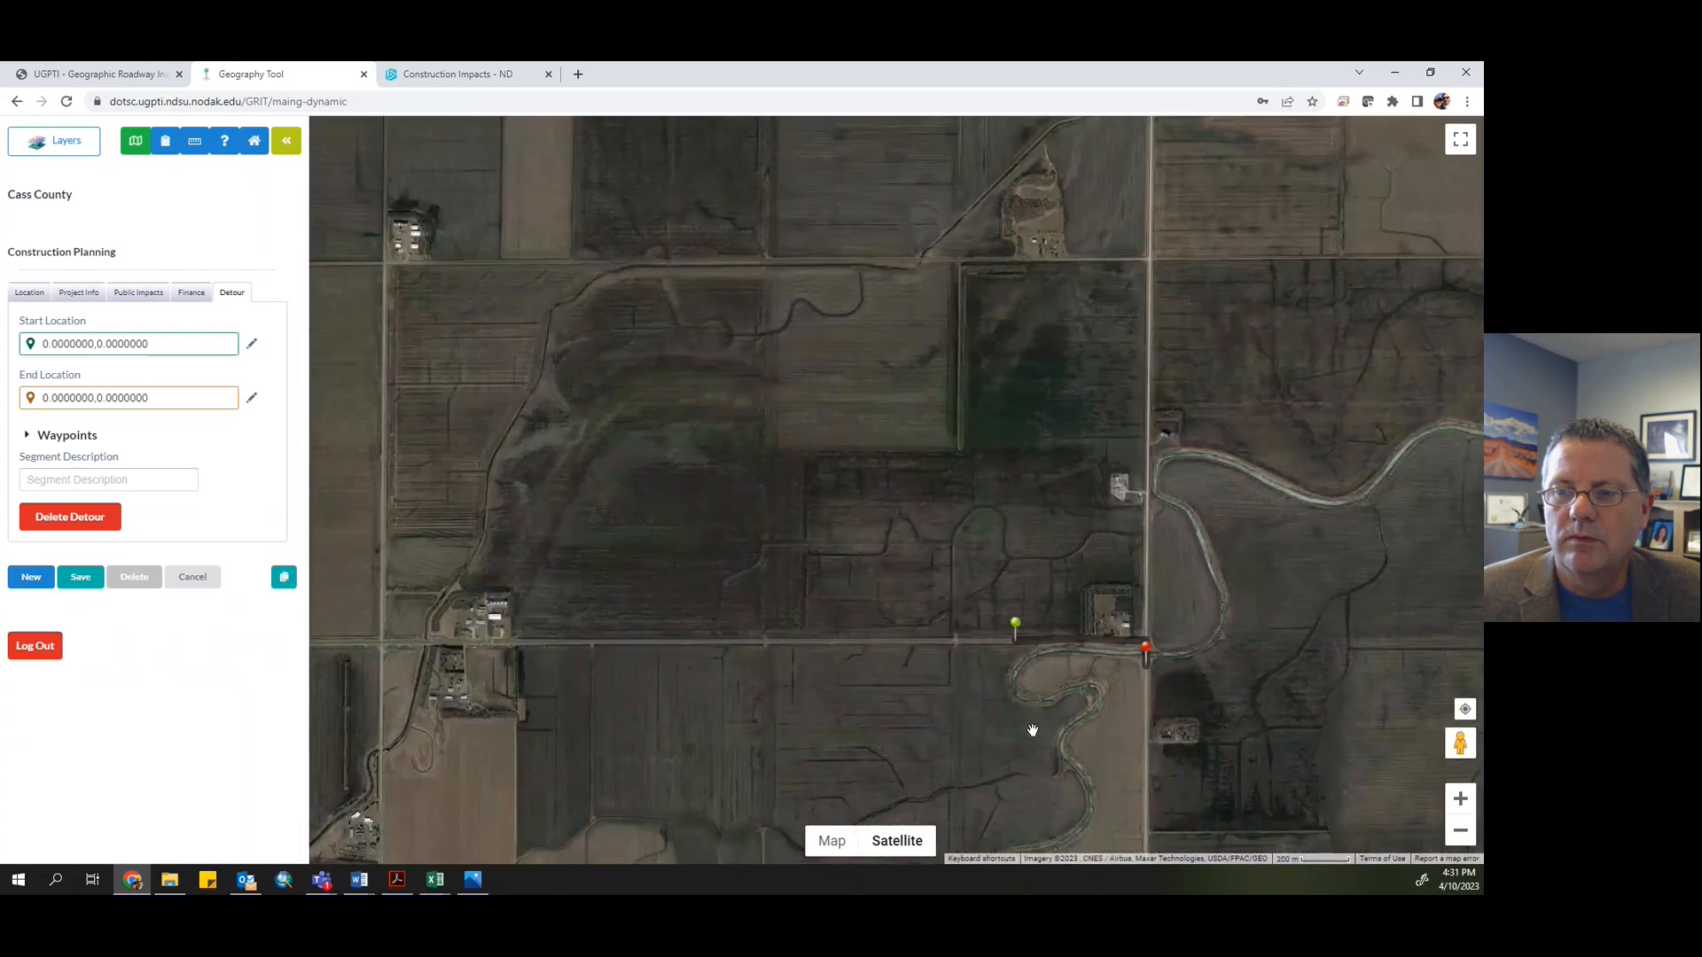
pyautogui.moveTo(1032, 730); pyautogui.dragTo(843, 517)
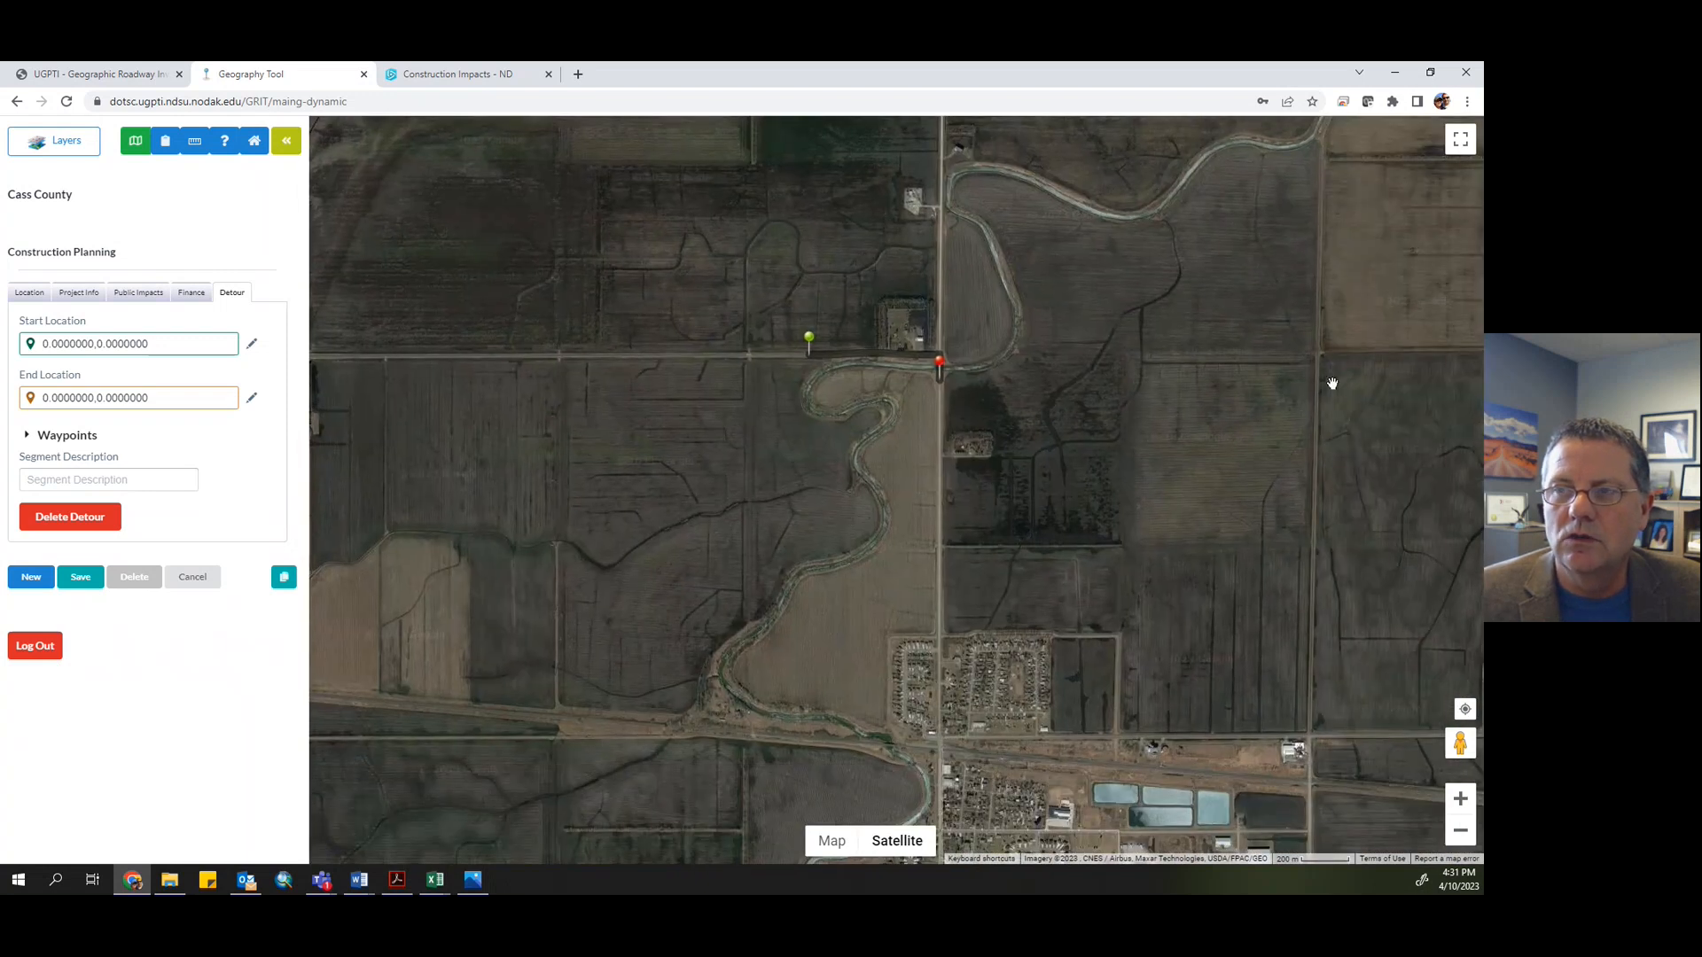
pyautogui.moveTo(1259, 288); pyautogui.dragTo(1223, 465)
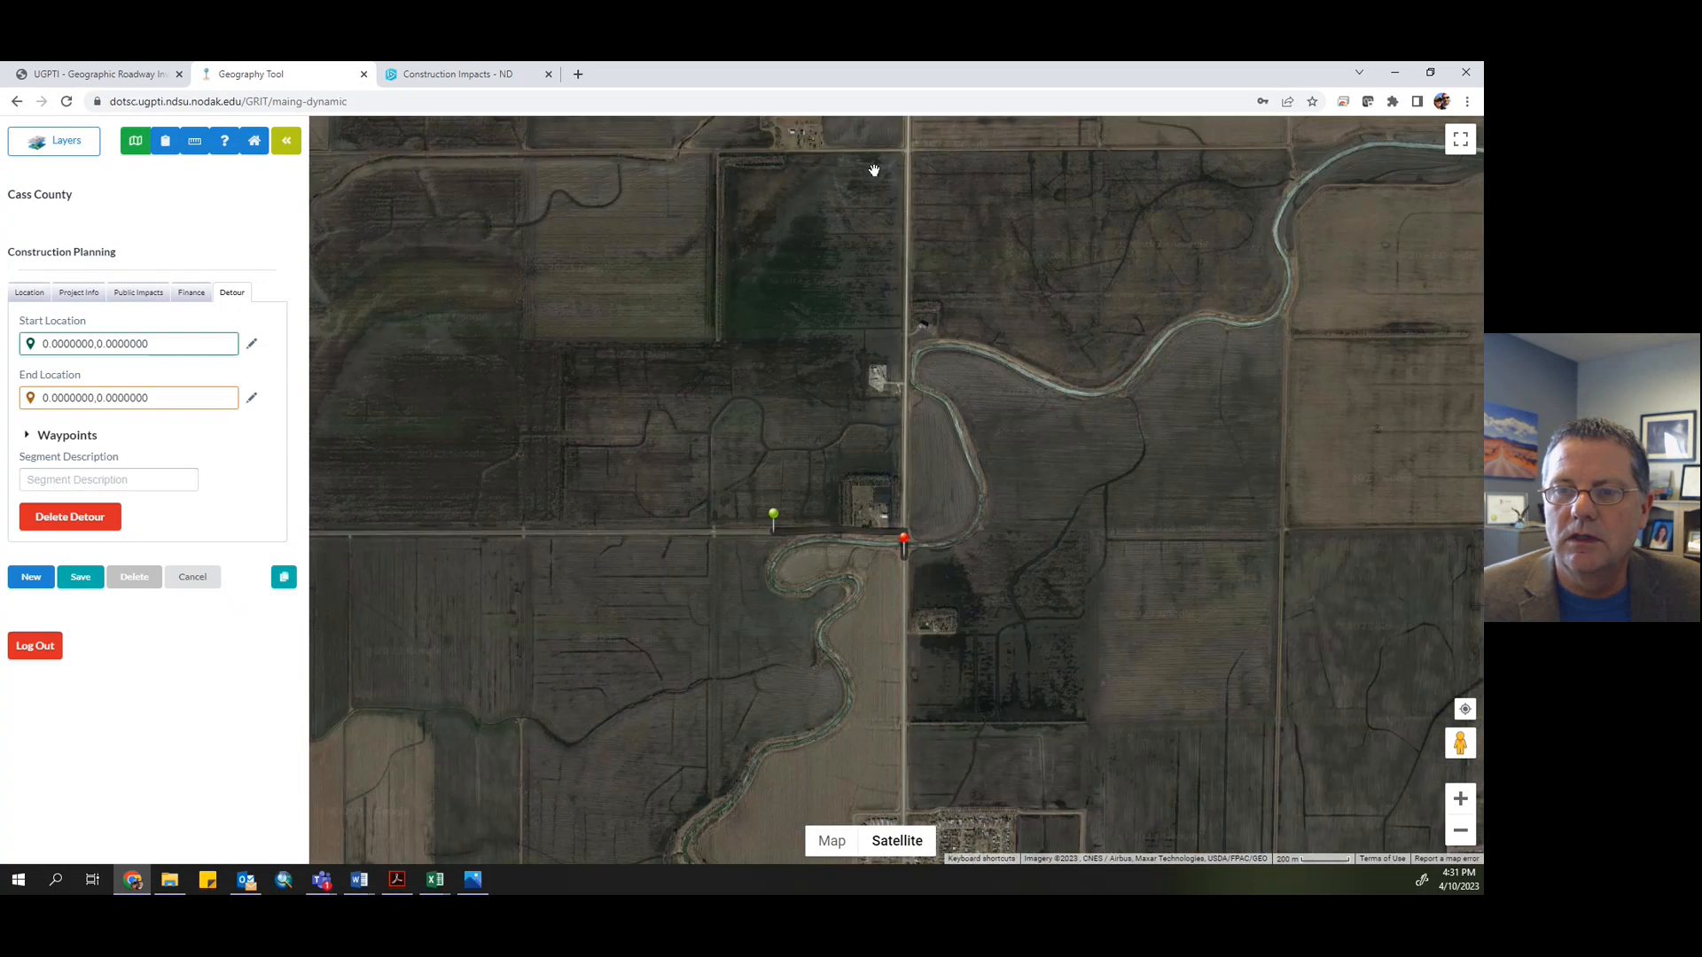
pyautogui.moveTo(771, 266); pyautogui.dragTo(874, 243)
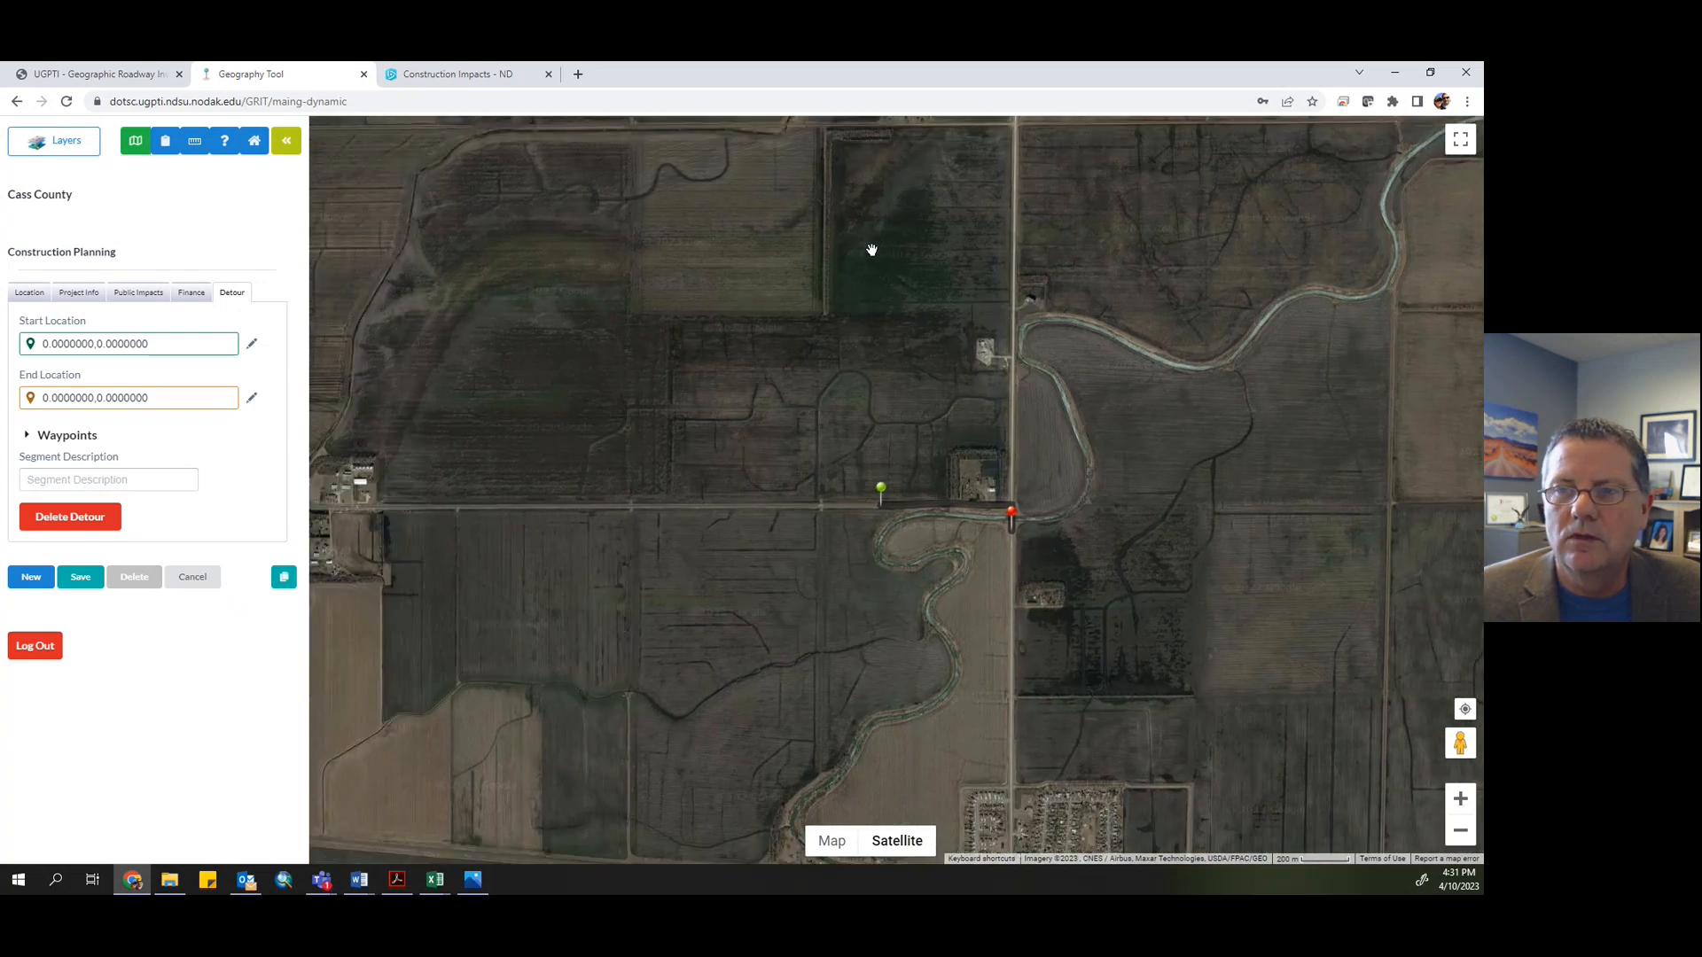
pyautogui.scroll(-3, 871, 250)
pyautogui.scroll(2, 864, 256)
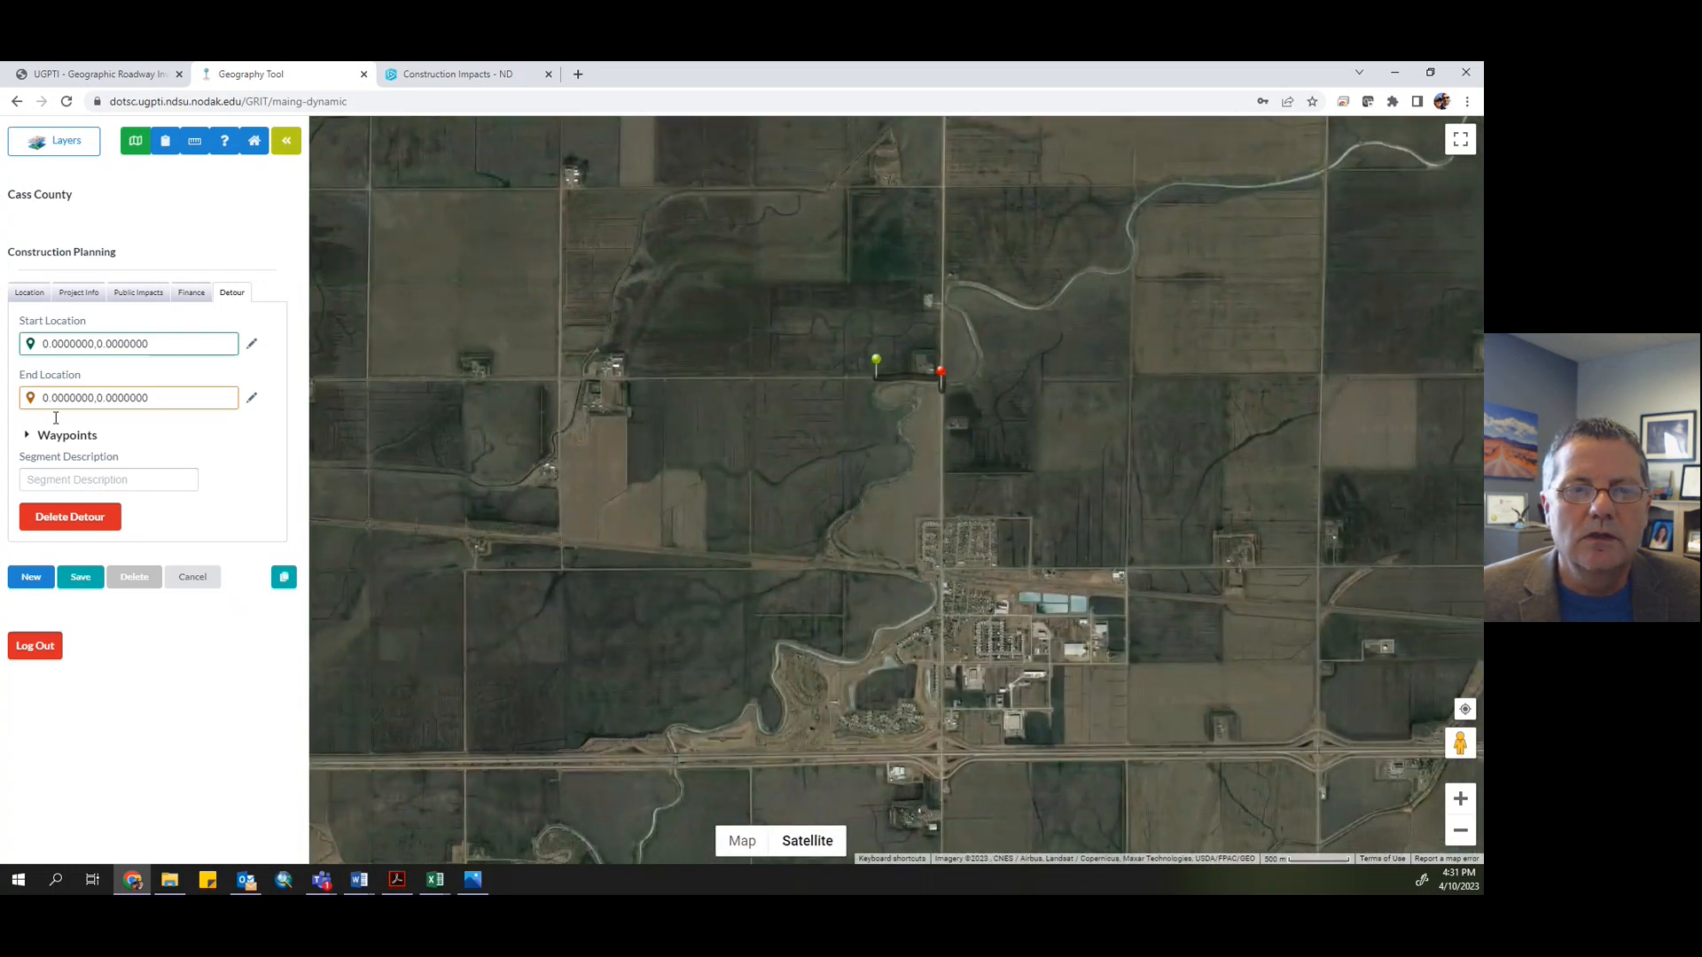
# - Save the new flooding emergency project in the Construction Planning layer
pyautogui.click(79, 579)
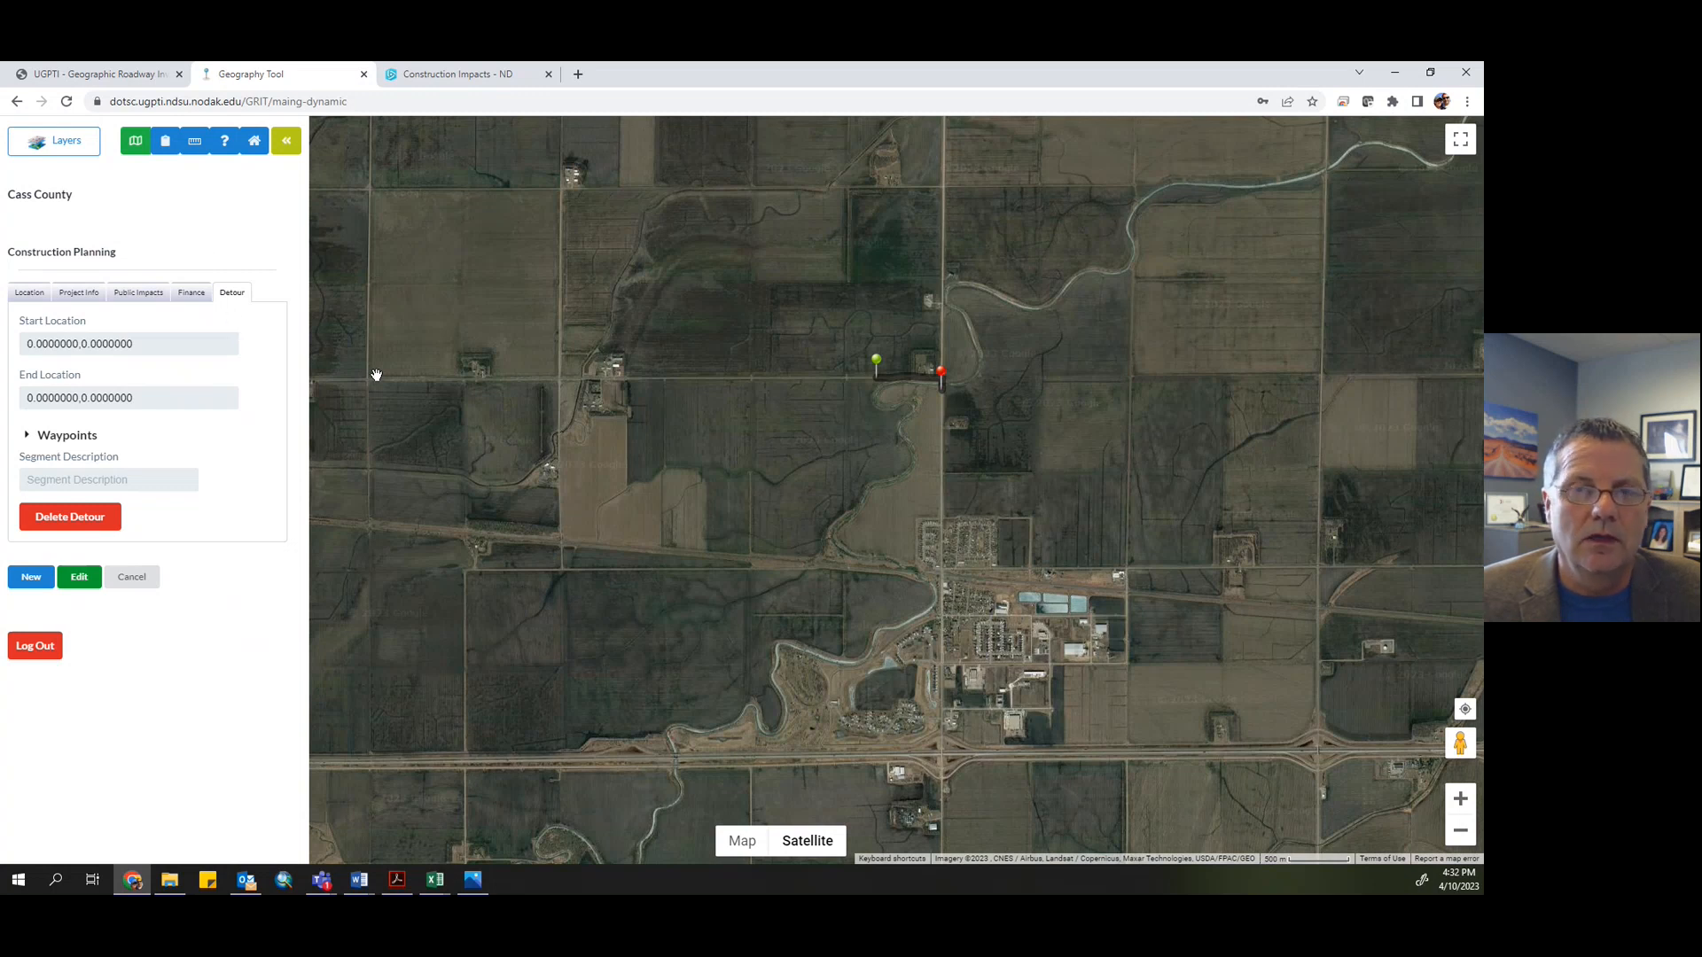
pyautogui.moveTo(377, 374); pyautogui.dragTo(406, 384)
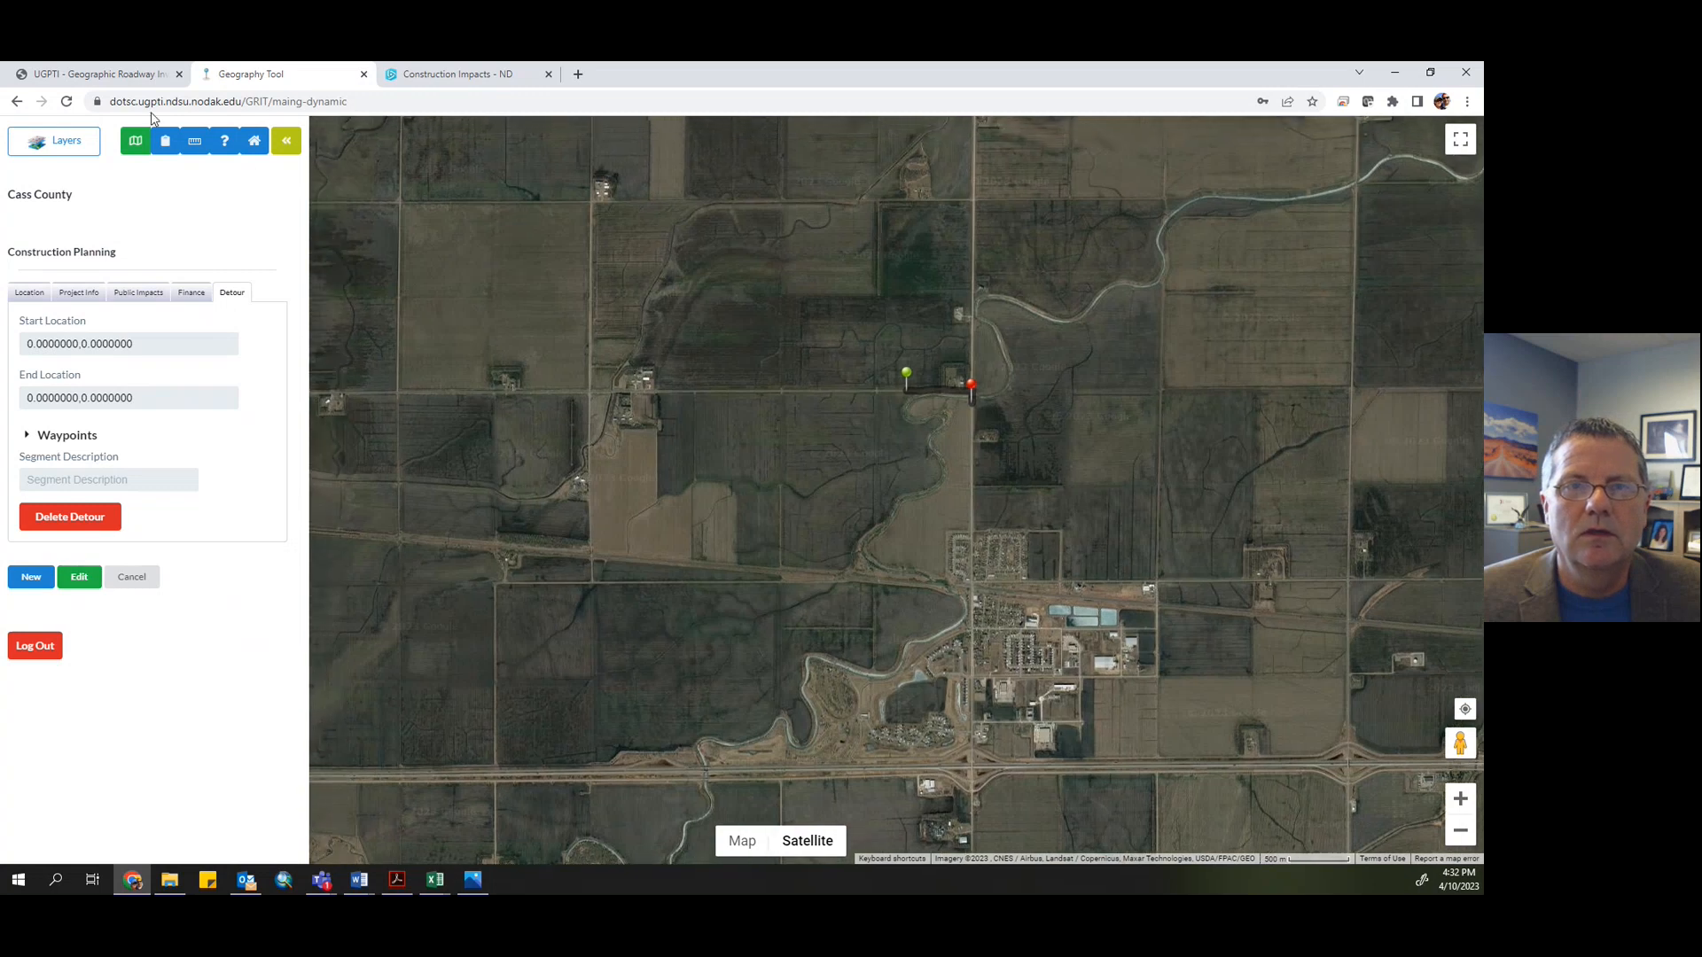
# - Switch to the Construction Impacts - ND web map, reload it, and examine the area between Casselton and Fargo for the flooding project
pyautogui.click(443, 78)
pyautogui.click(67, 102)
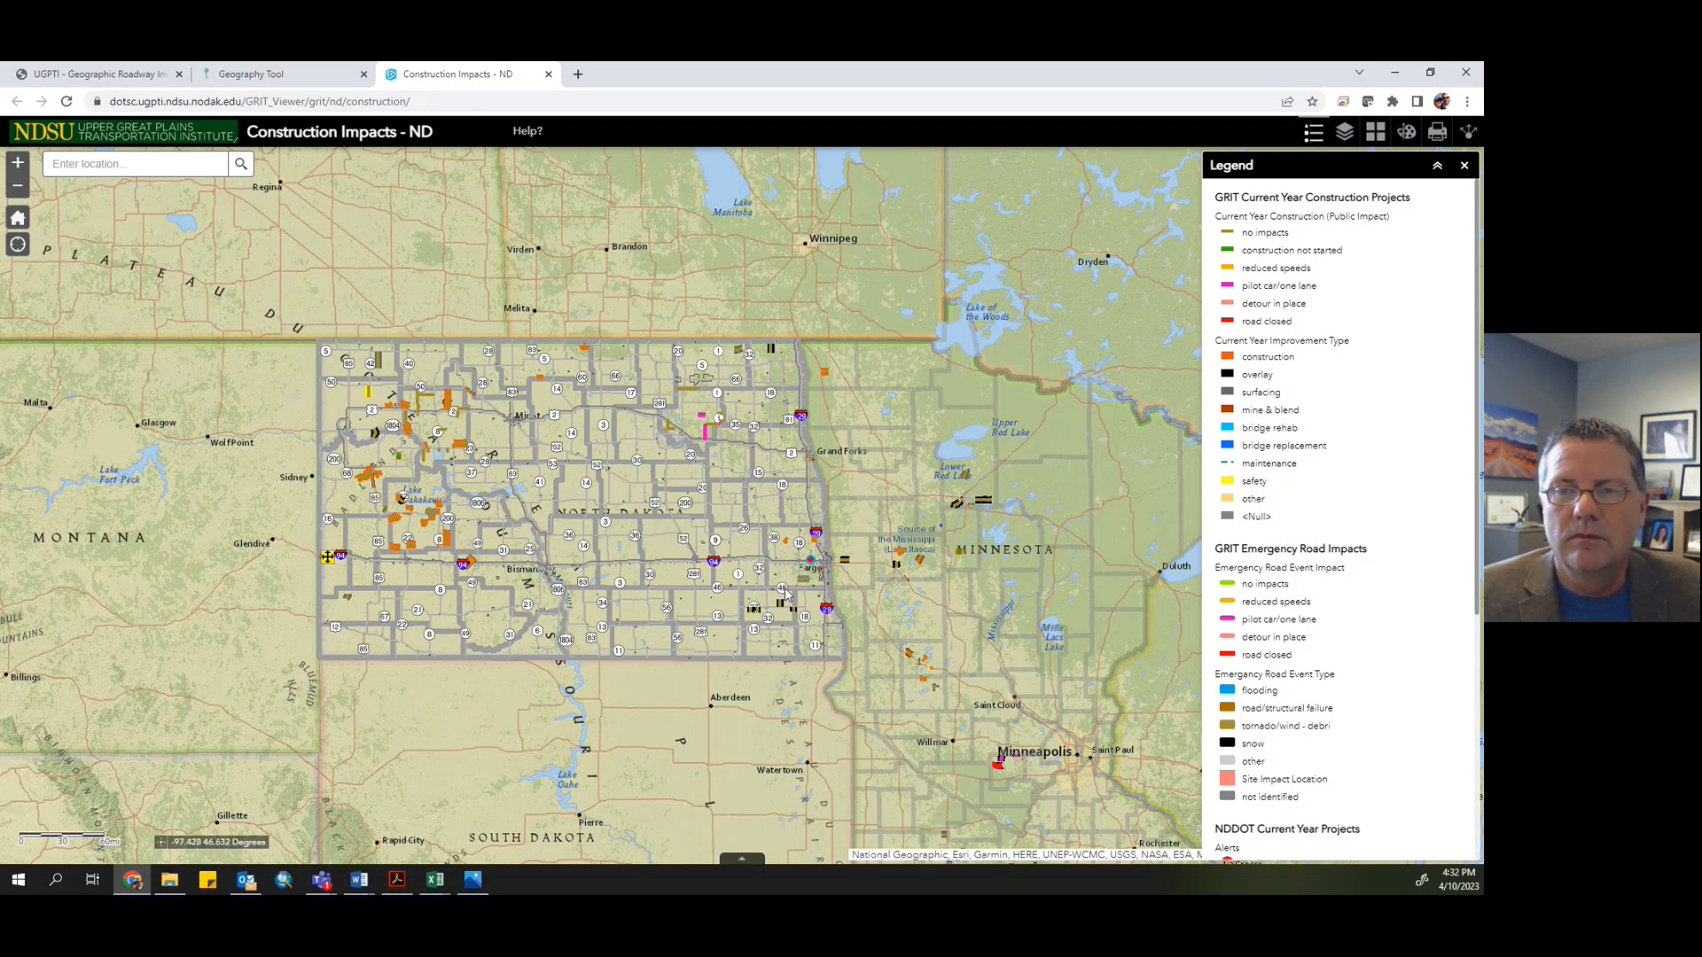
pyautogui.scroll(3, 786, 594)
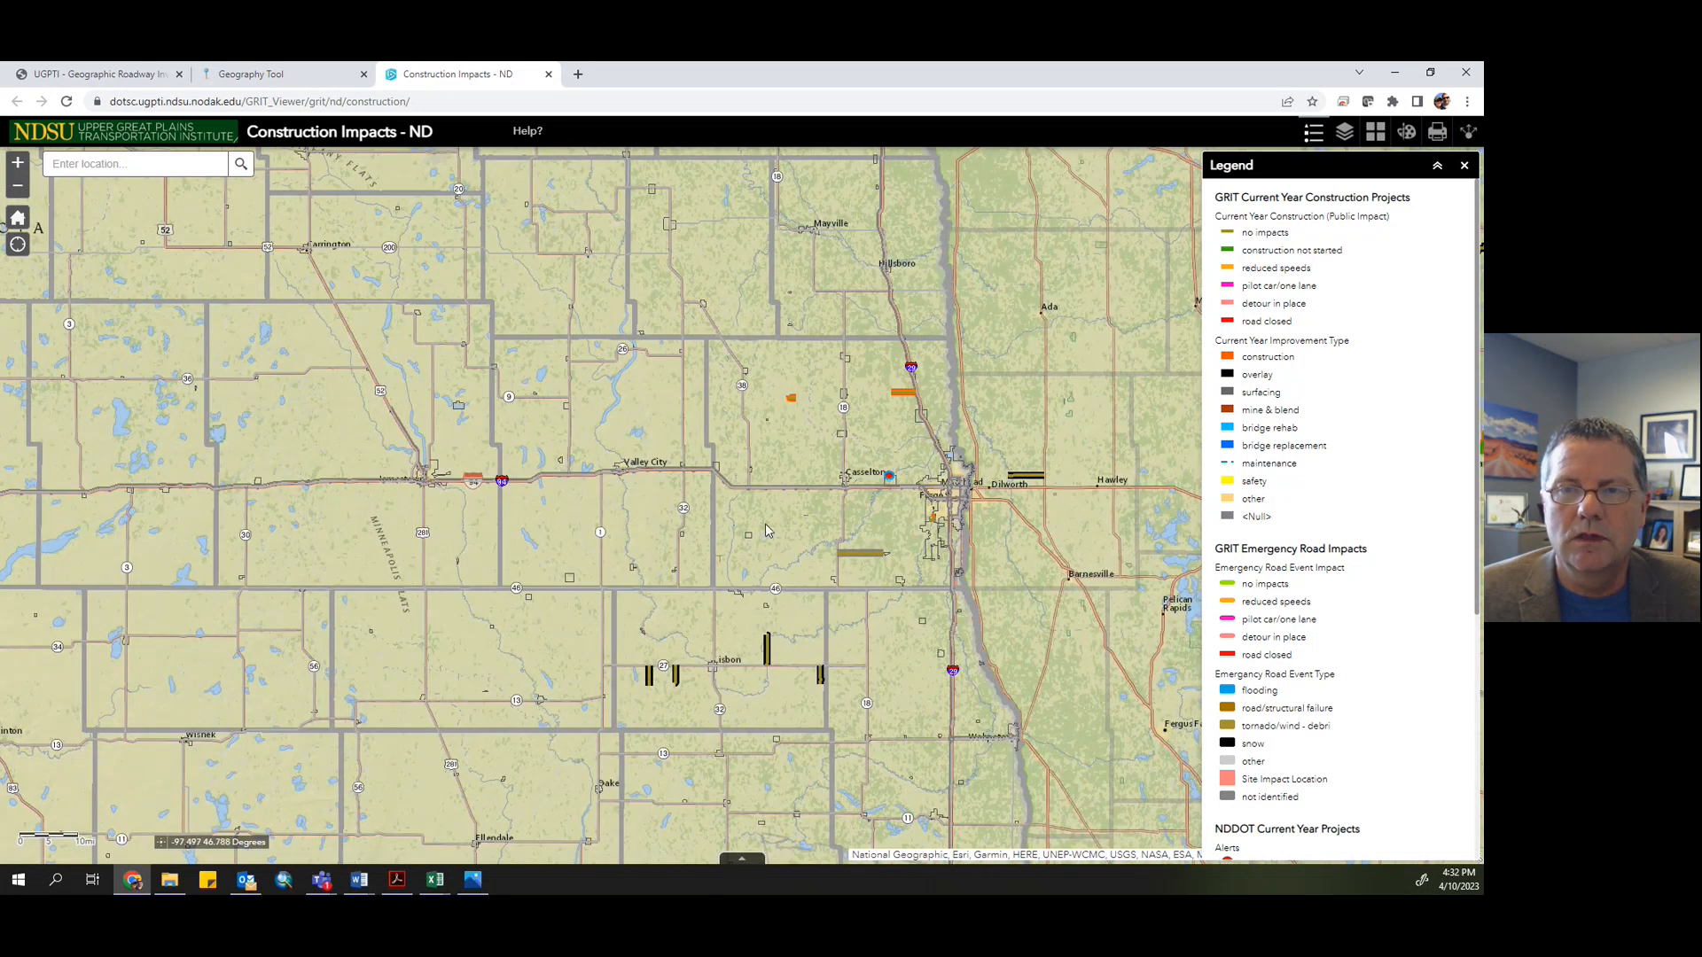
pyautogui.moveTo(756, 528); pyautogui.dragTo(672, 524)
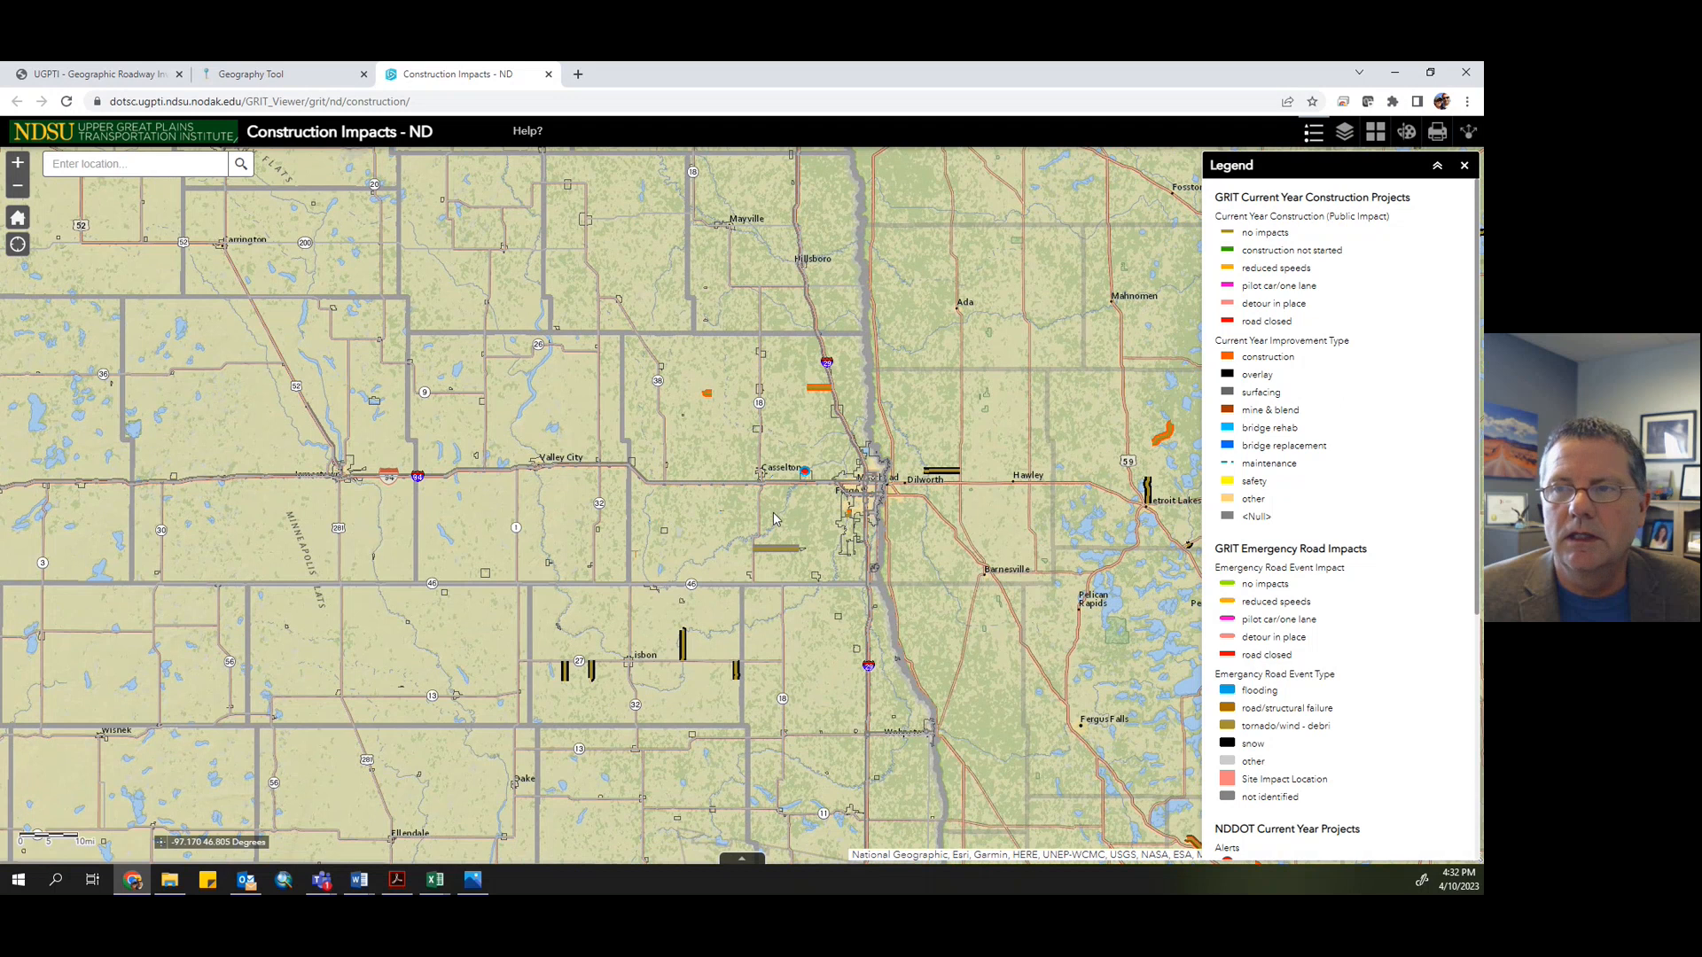
pyautogui.scroll(2, 792, 521)
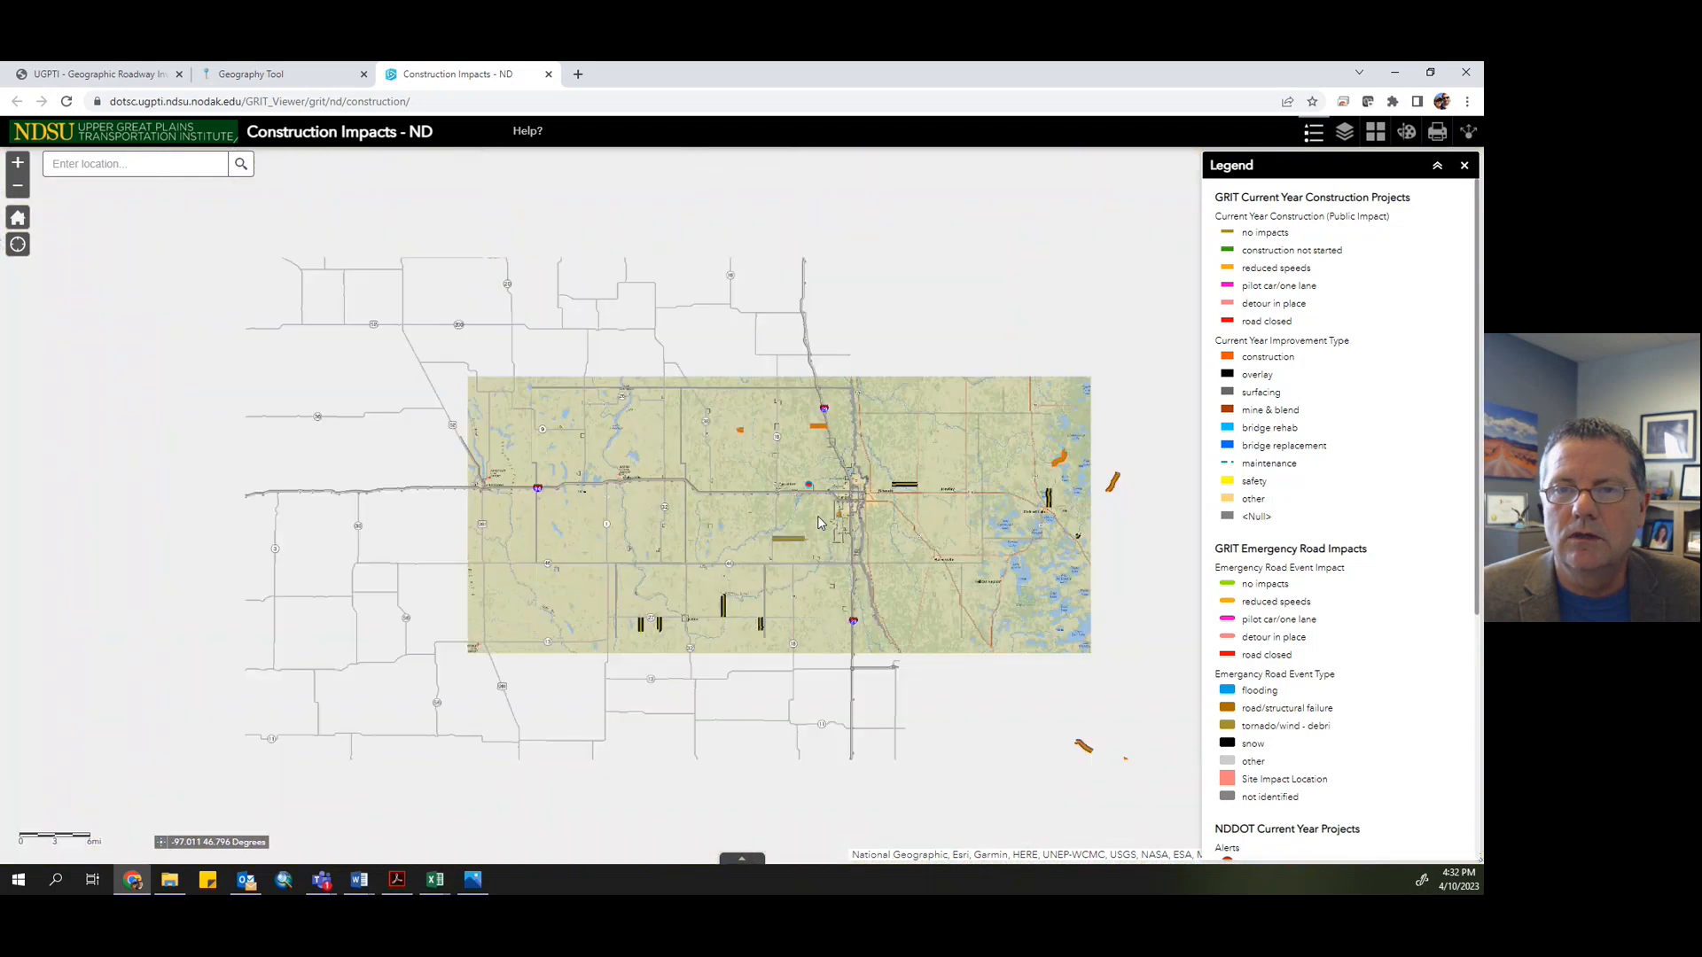
pyautogui.scroll(-2, 818, 523)
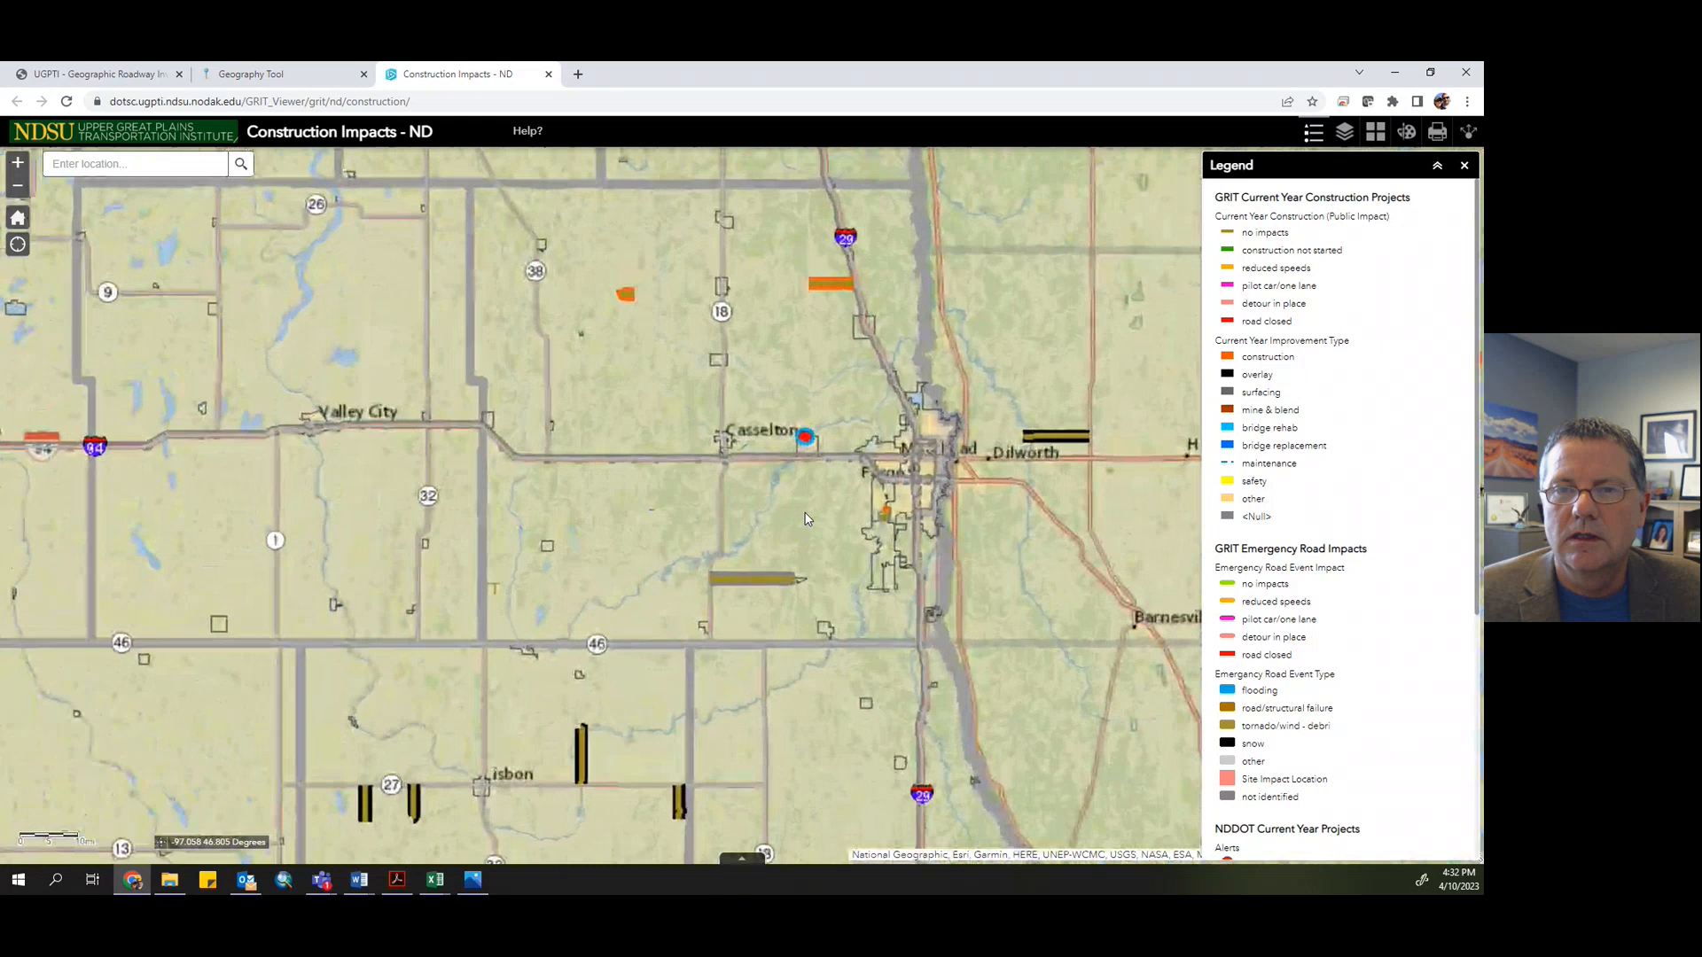
pyautogui.moveTo(808, 520); pyautogui.dragTo(716, 606)
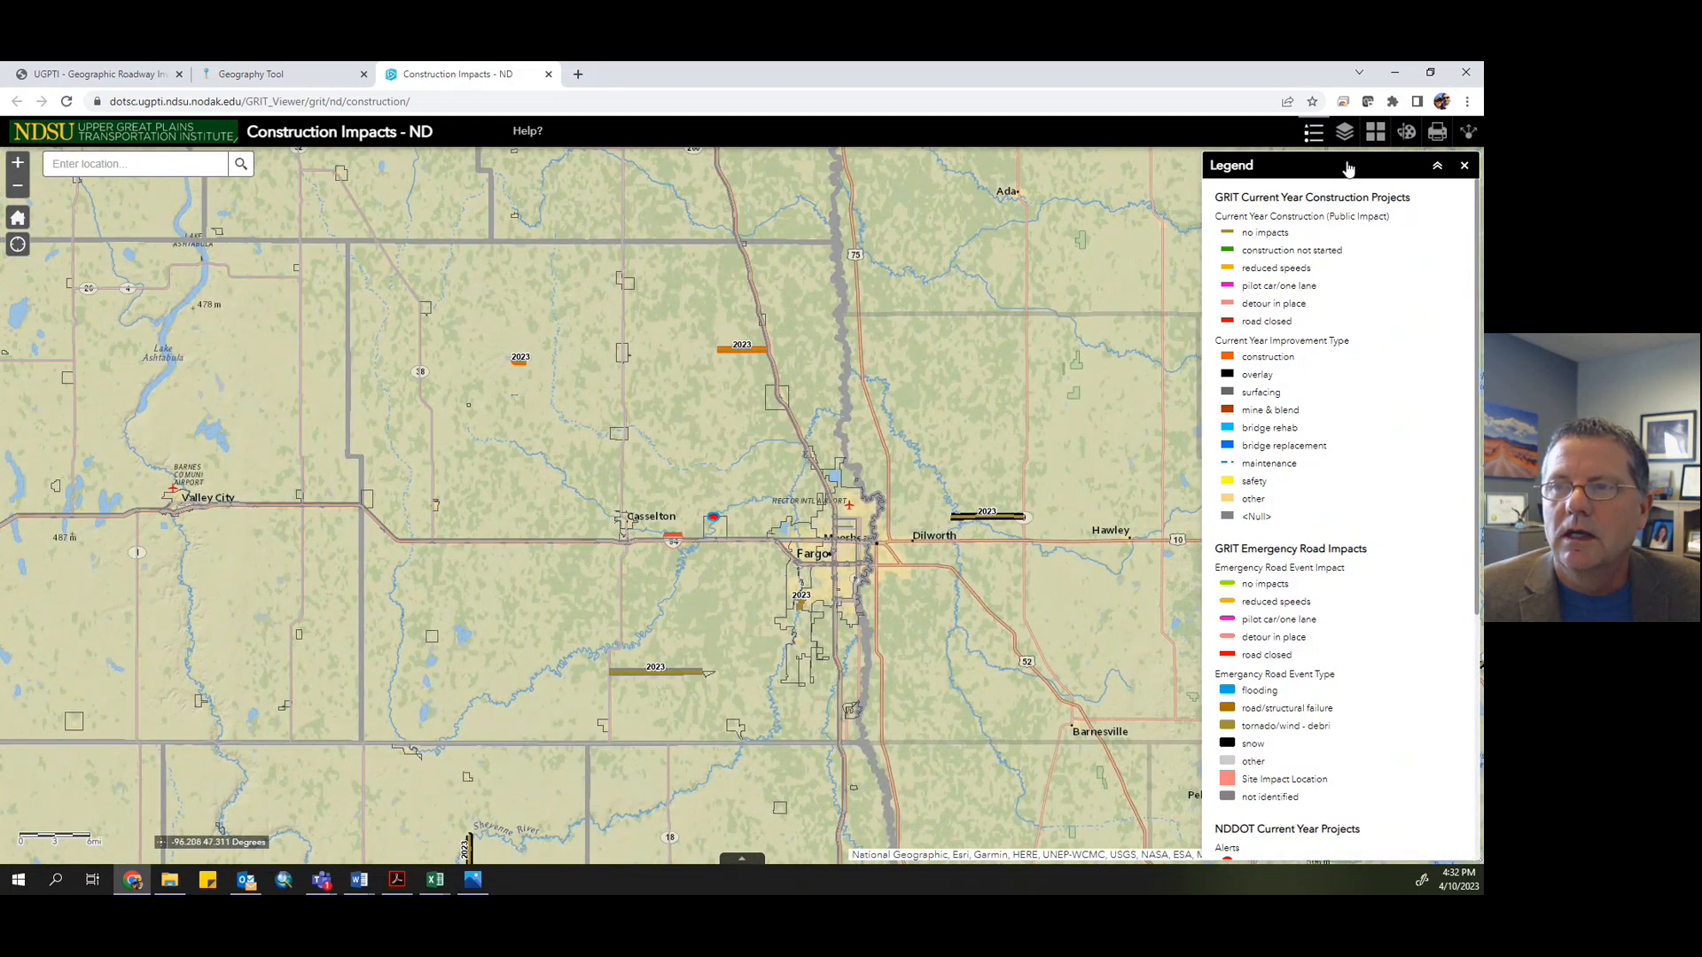
# - In the map's layer list, turn off the GRIT Current Year Construction Projects layer
pyautogui.click(1344, 132)
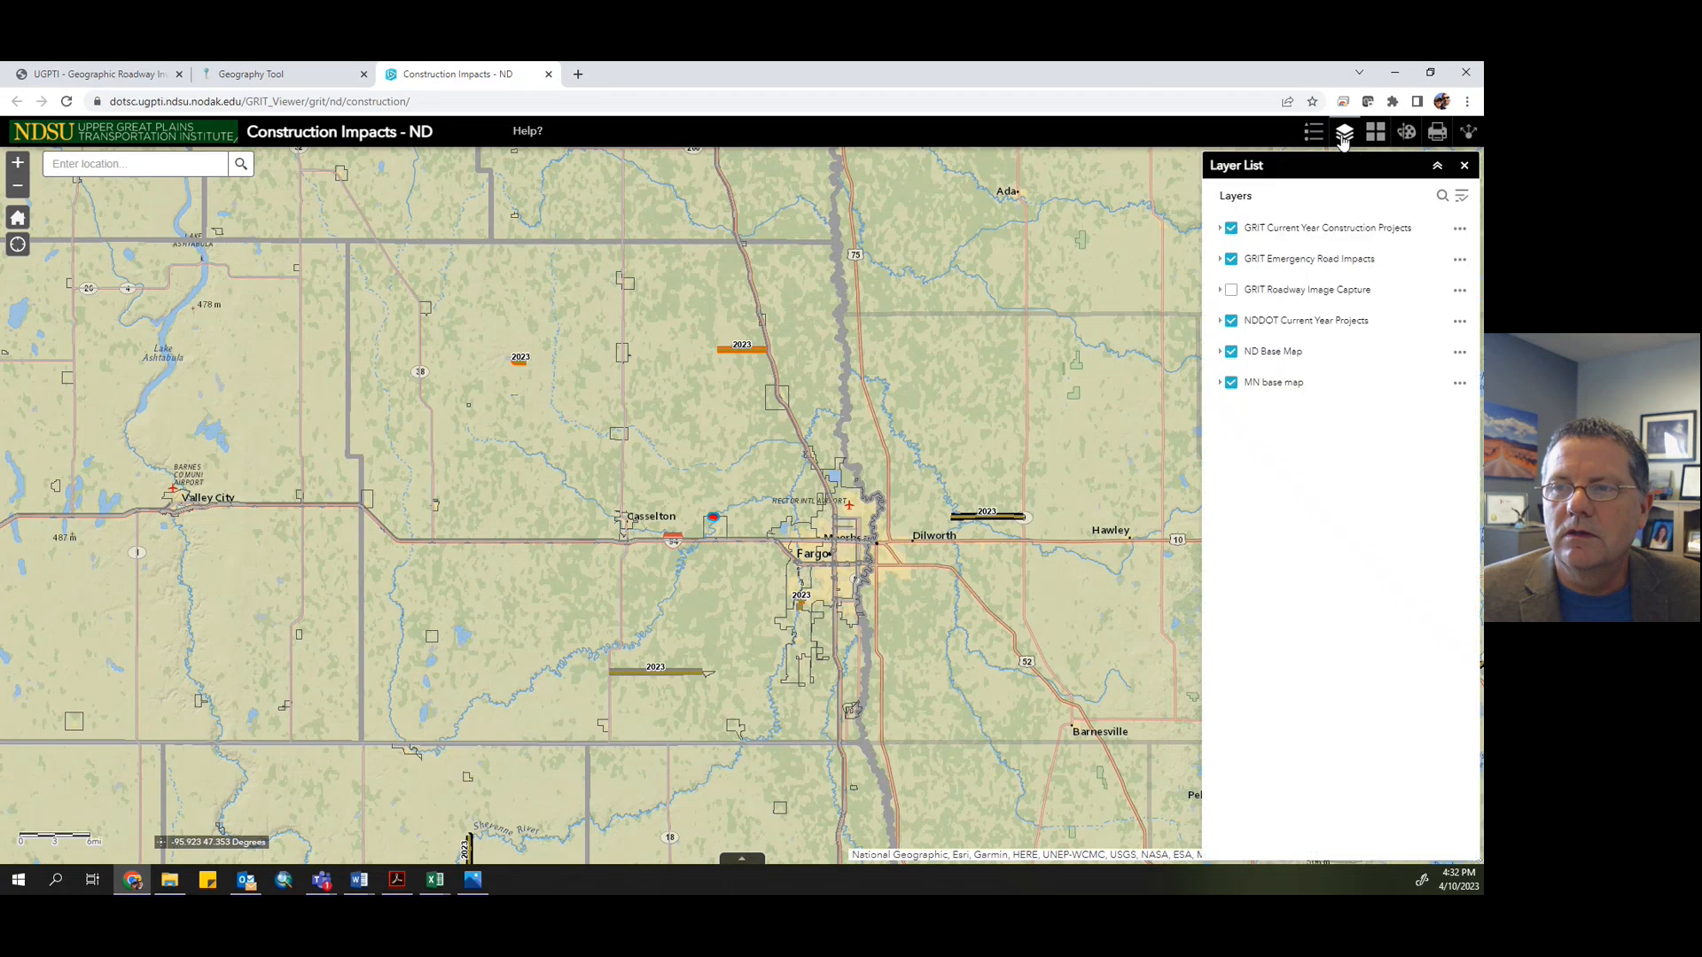
pyautogui.click(1307, 235)
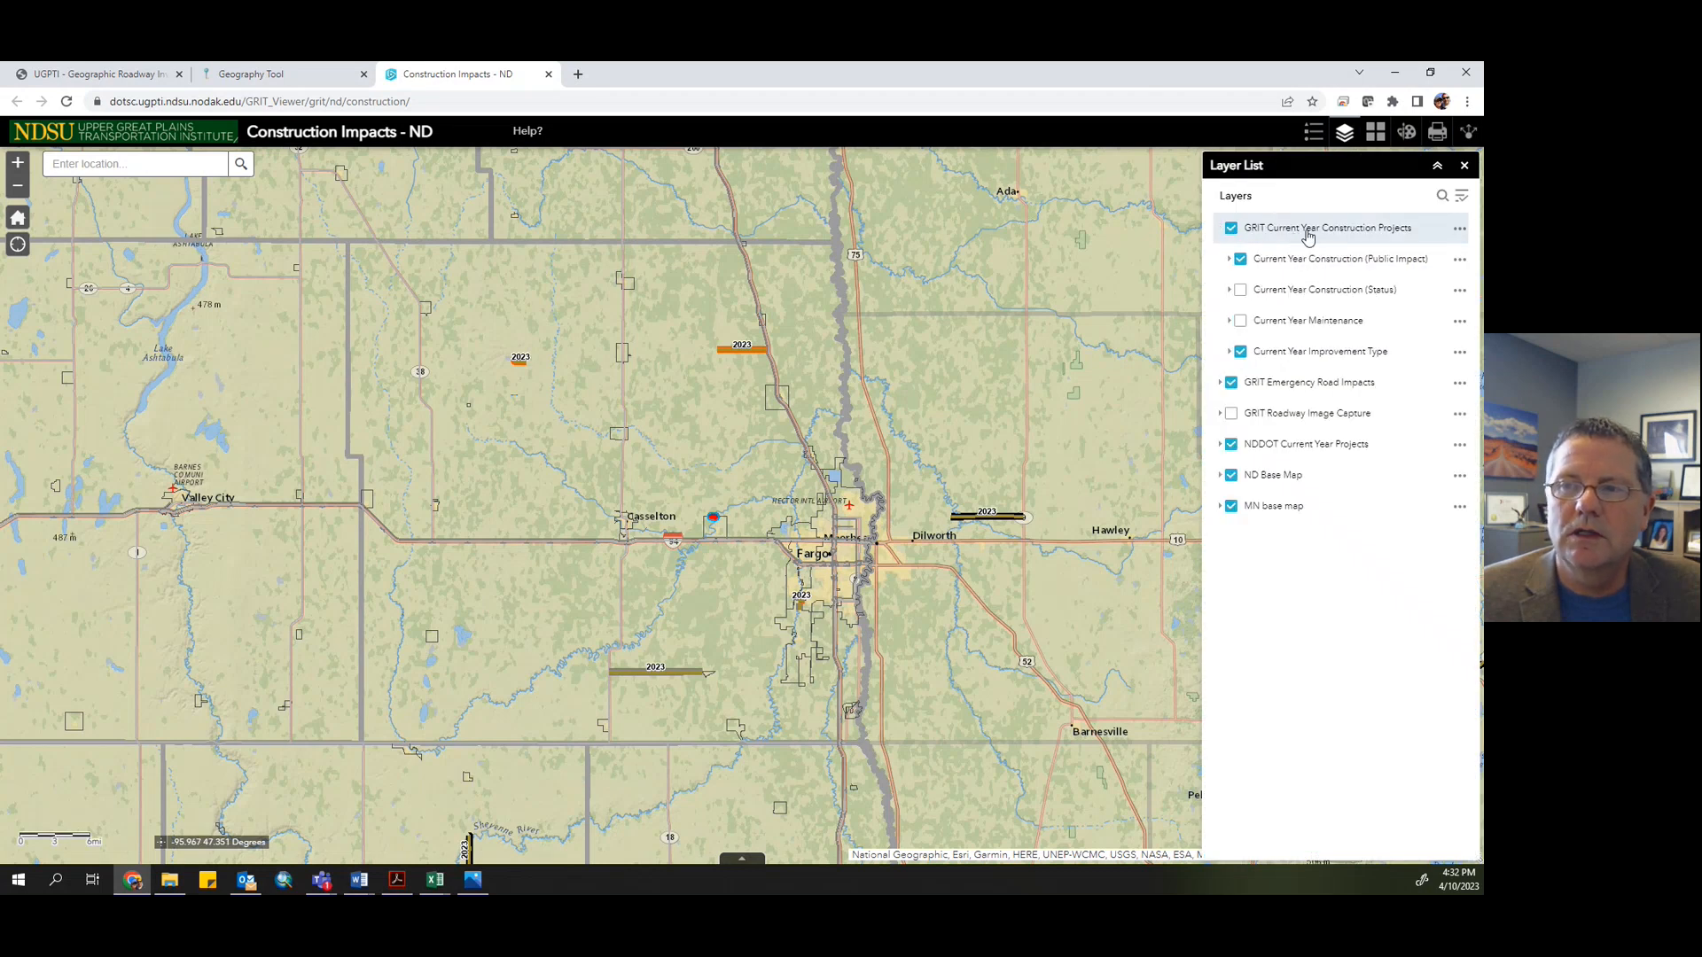
pyautogui.click(1308, 235)
pyautogui.click(1232, 230)
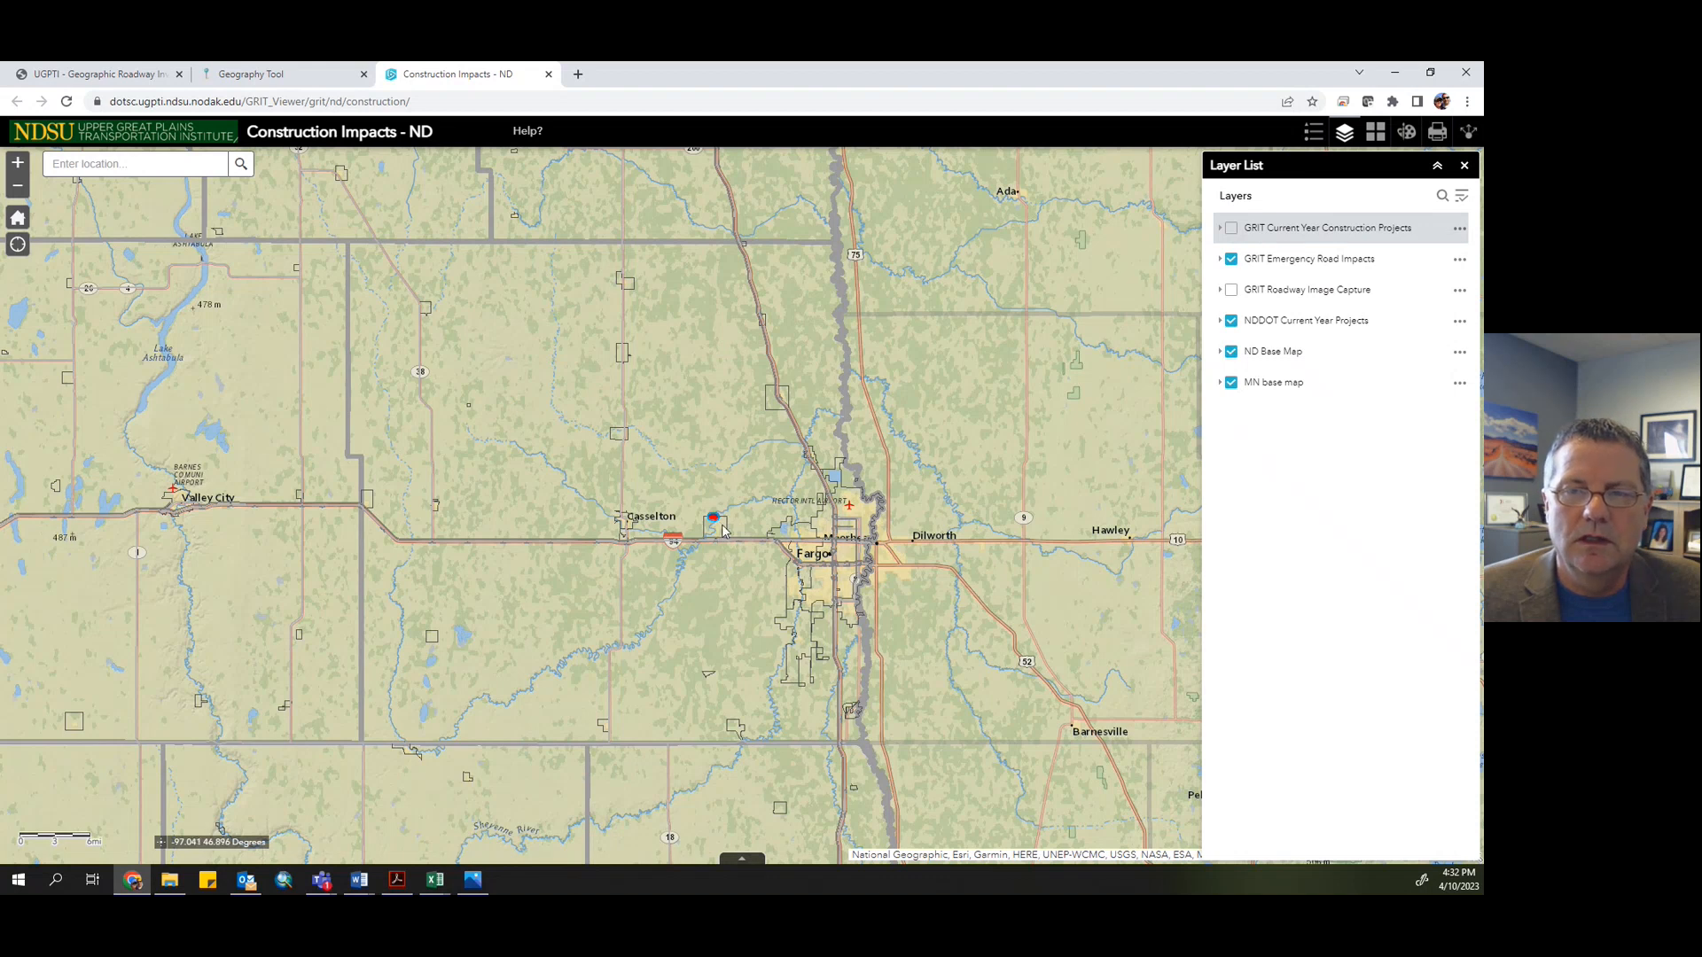
# - Examine the flooding closure near Mapleton and the sublayers of the GRIT Emergency Road Impacts layer
pyautogui.scroll(1, 722, 526)
pyautogui.scroll(1, 722, 524)
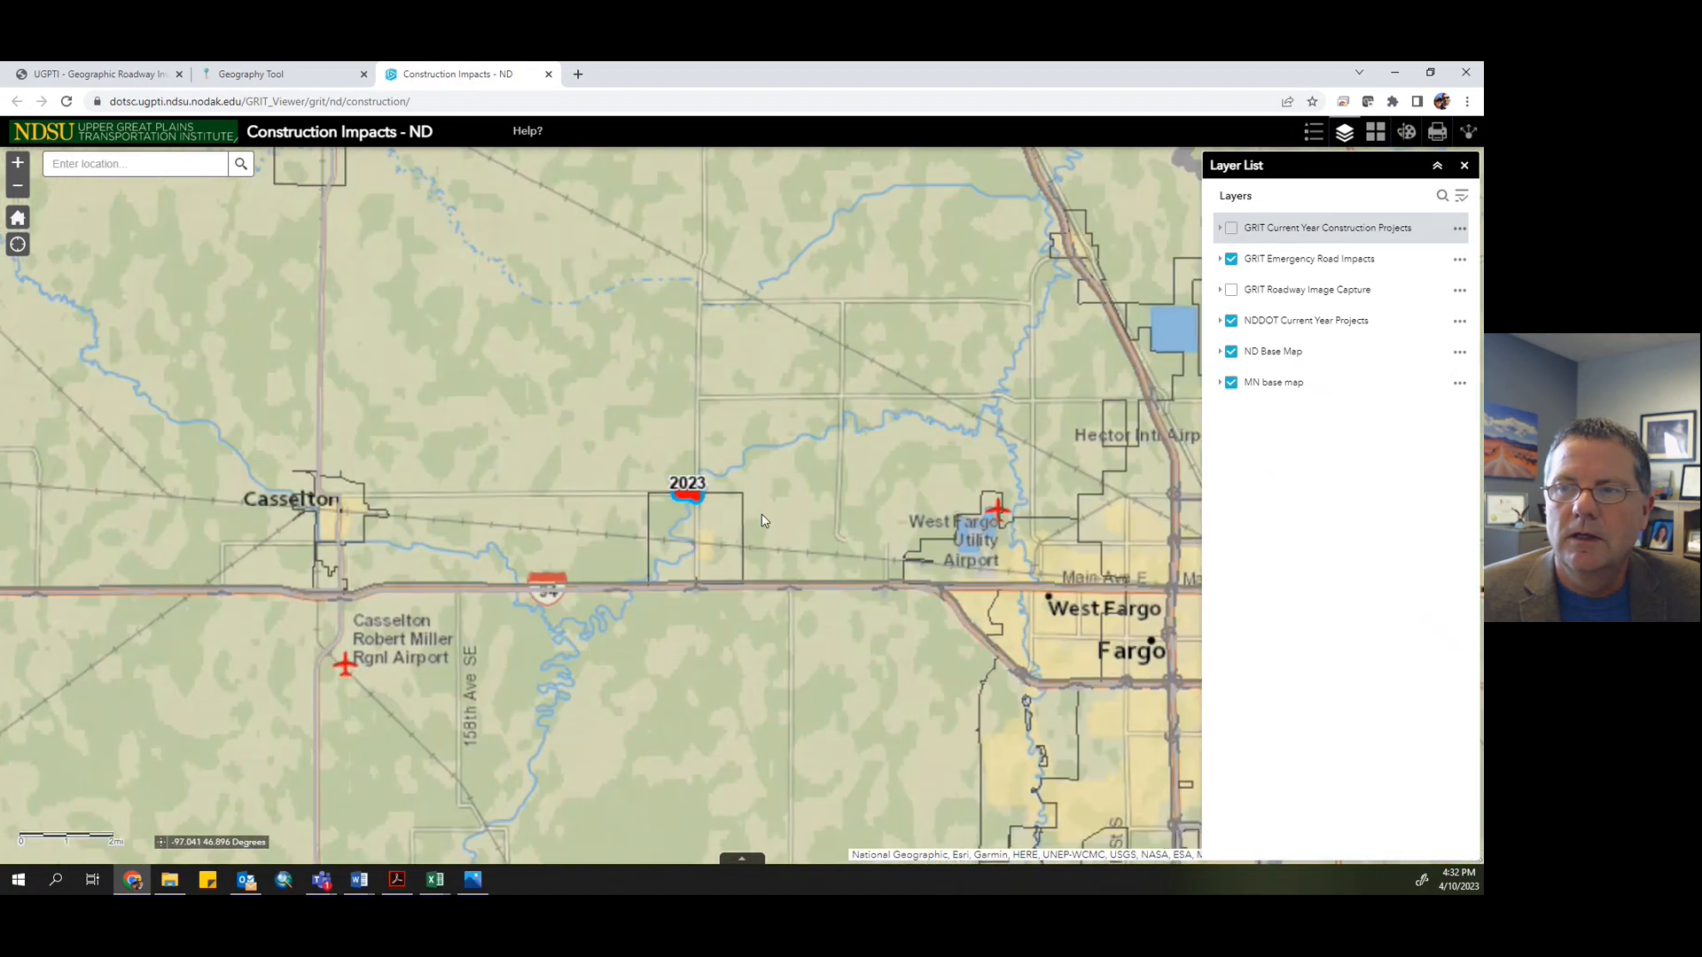
pyautogui.click(1296, 267)
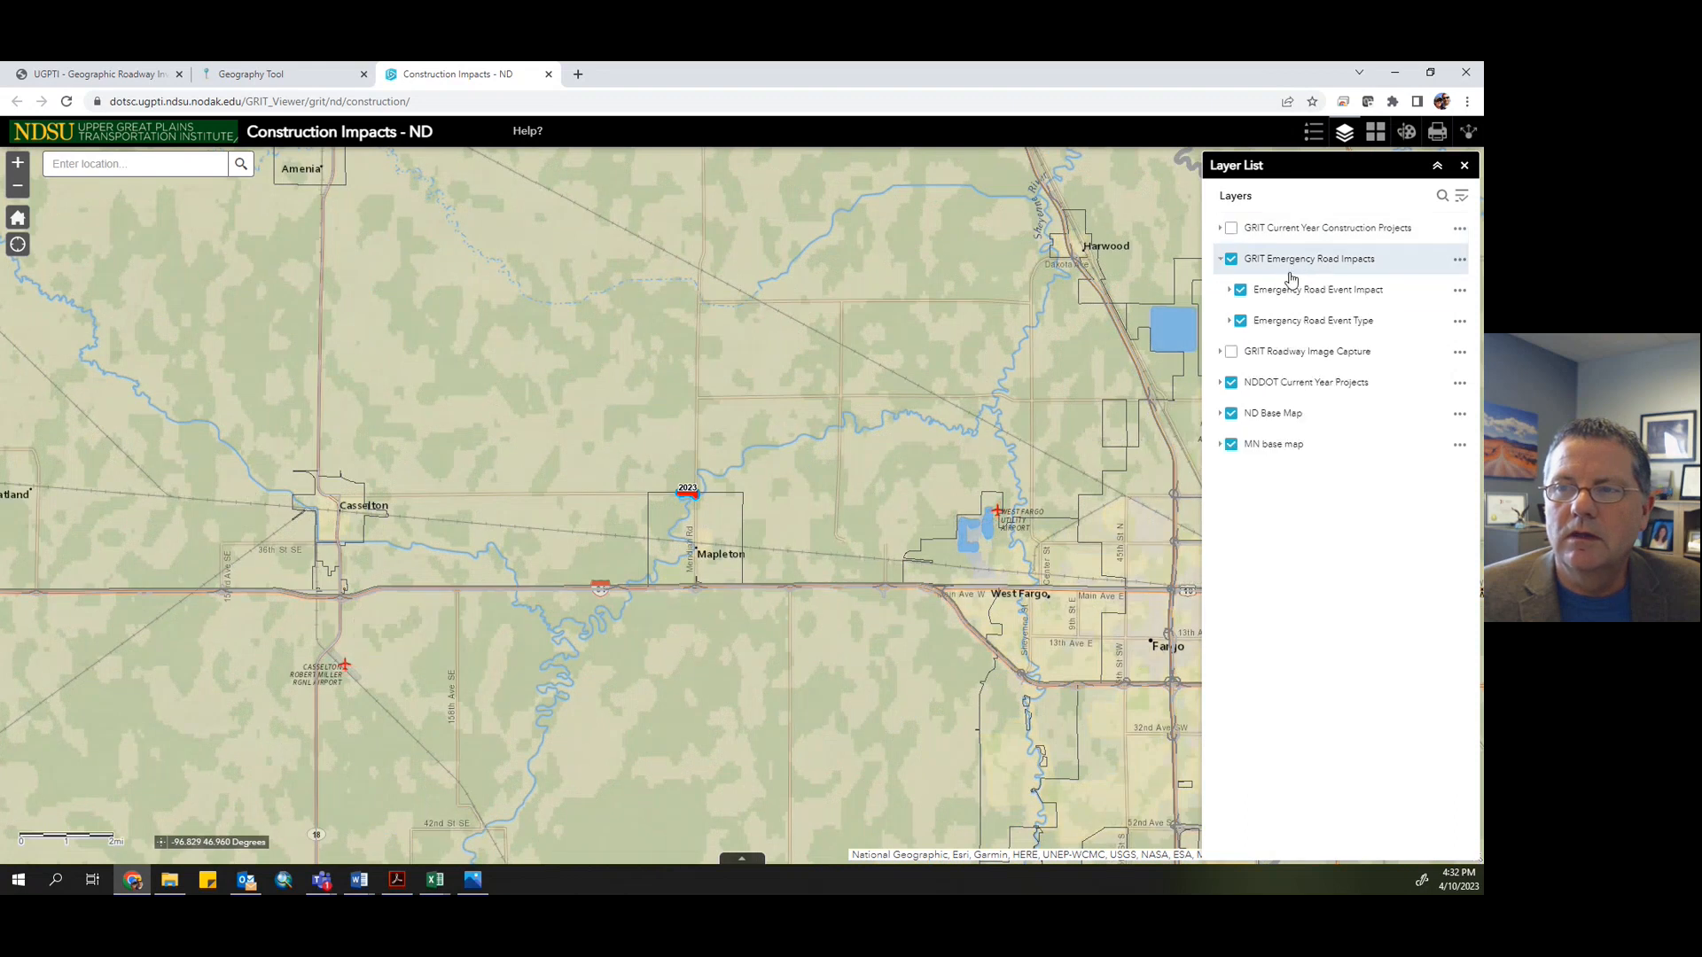
pyautogui.click(1290, 290)
pyautogui.click(1291, 289)
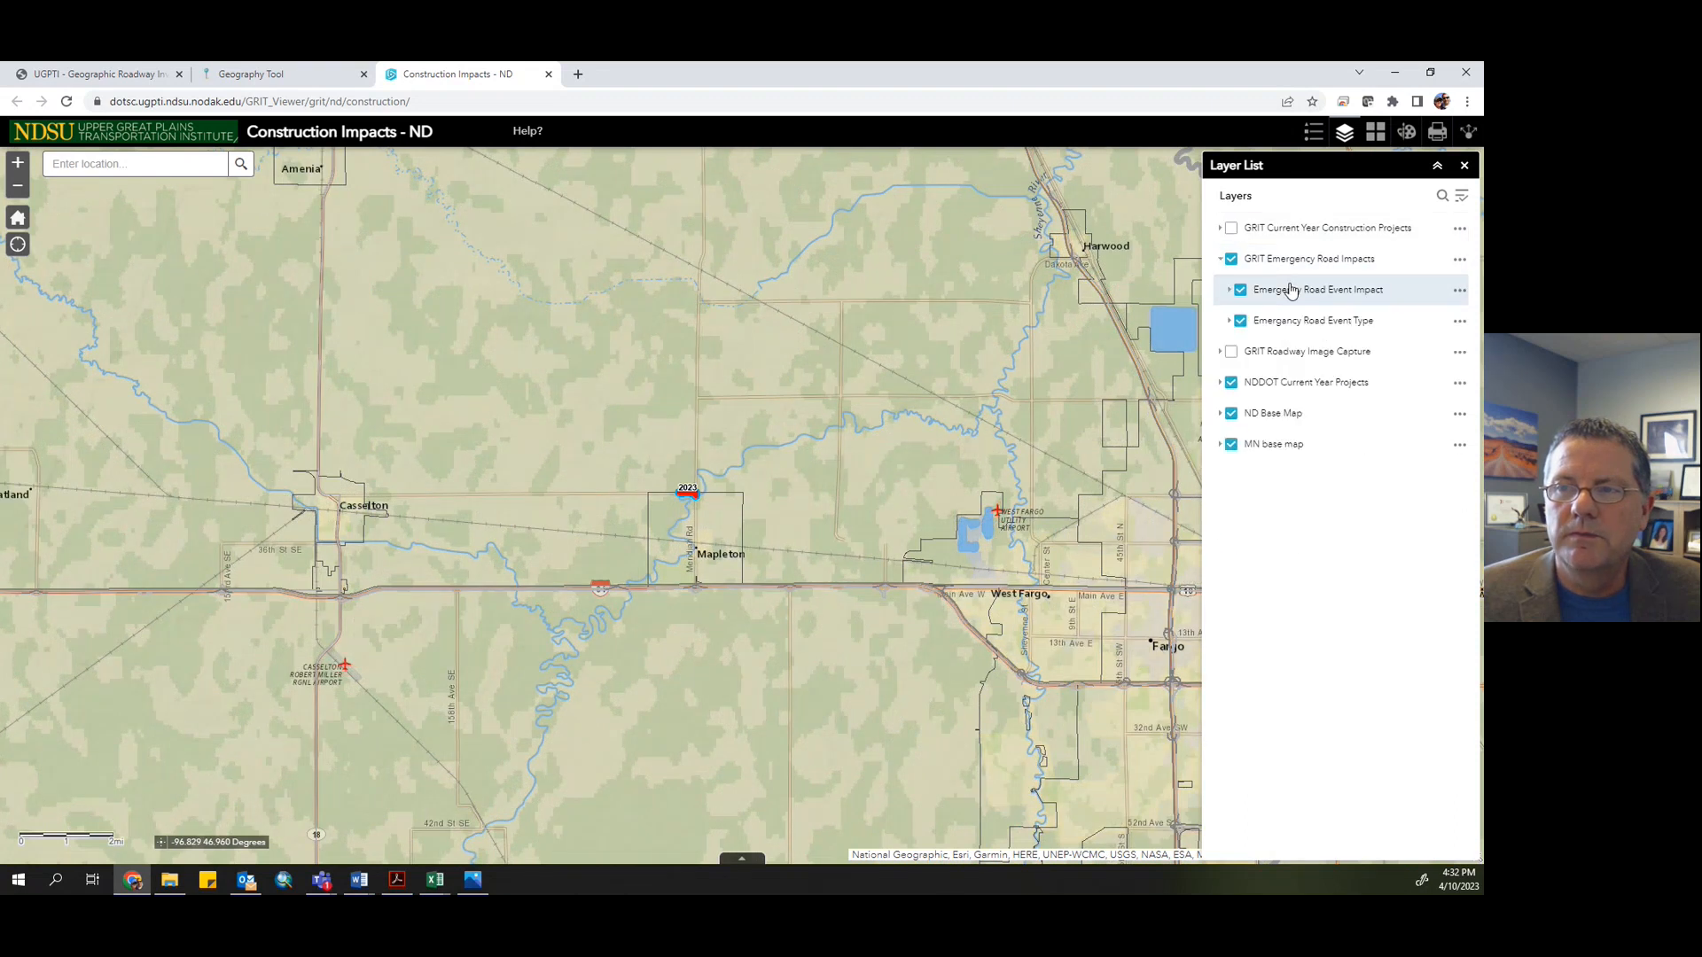
# - Open the map legend and compare the emergency impact and event type symbols with the closure near Mapleton
pyautogui.click(1314, 133)
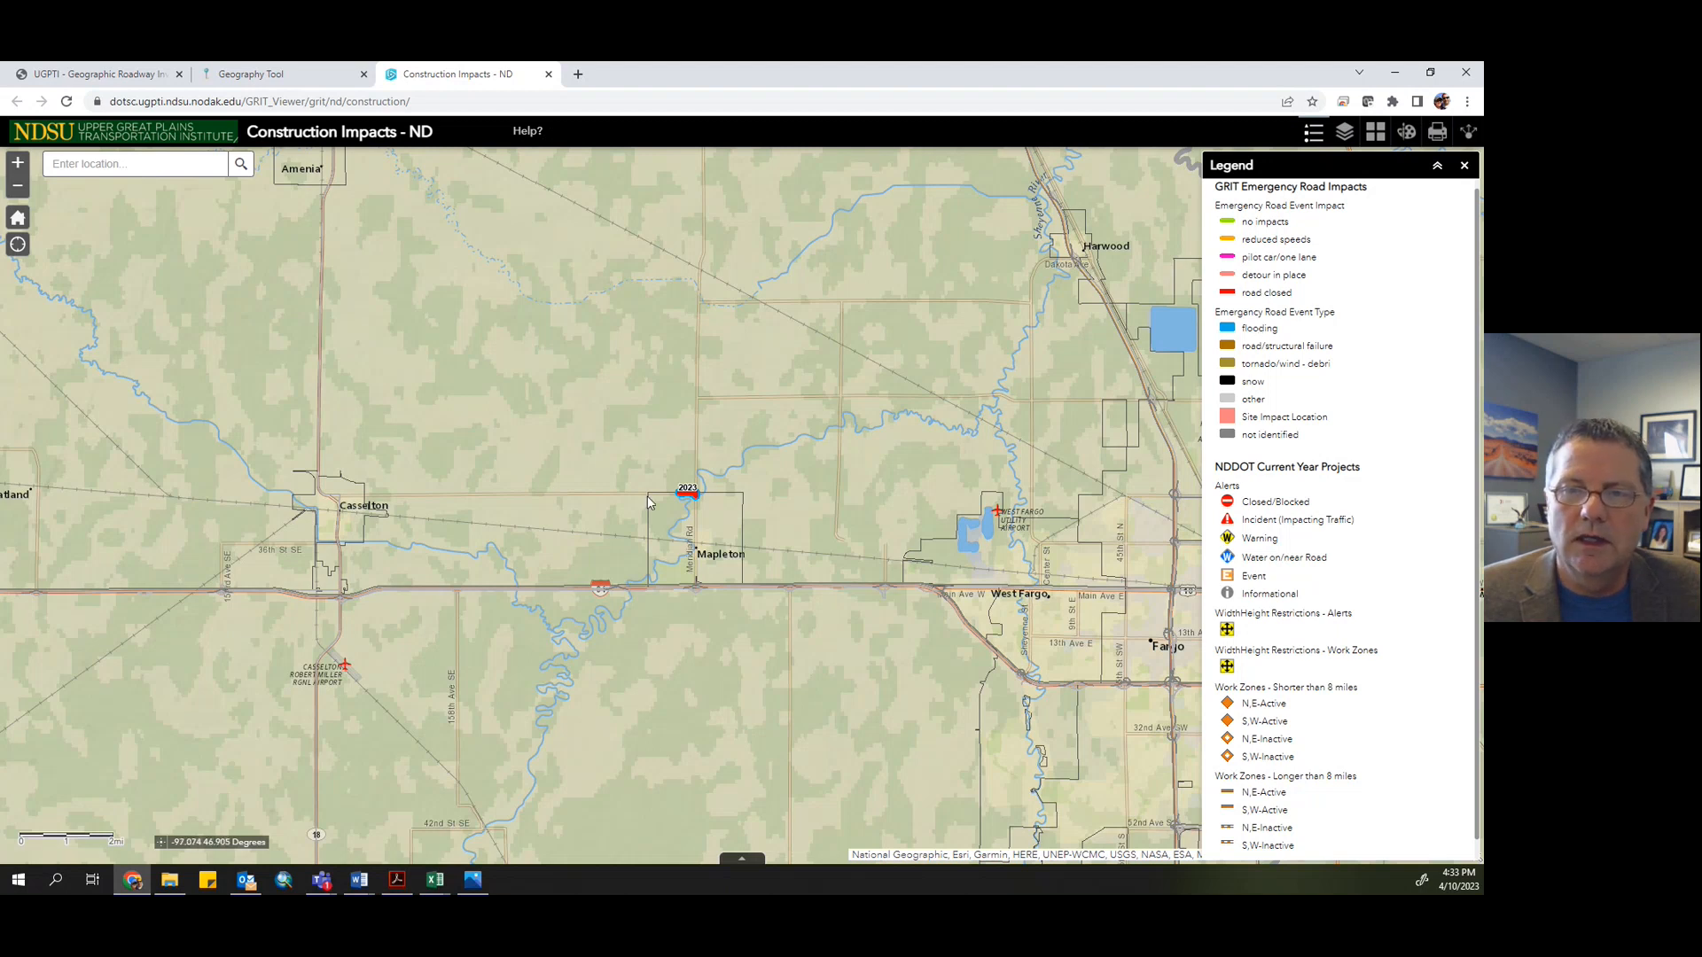
pyautogui.scroll(1, 695, 508)
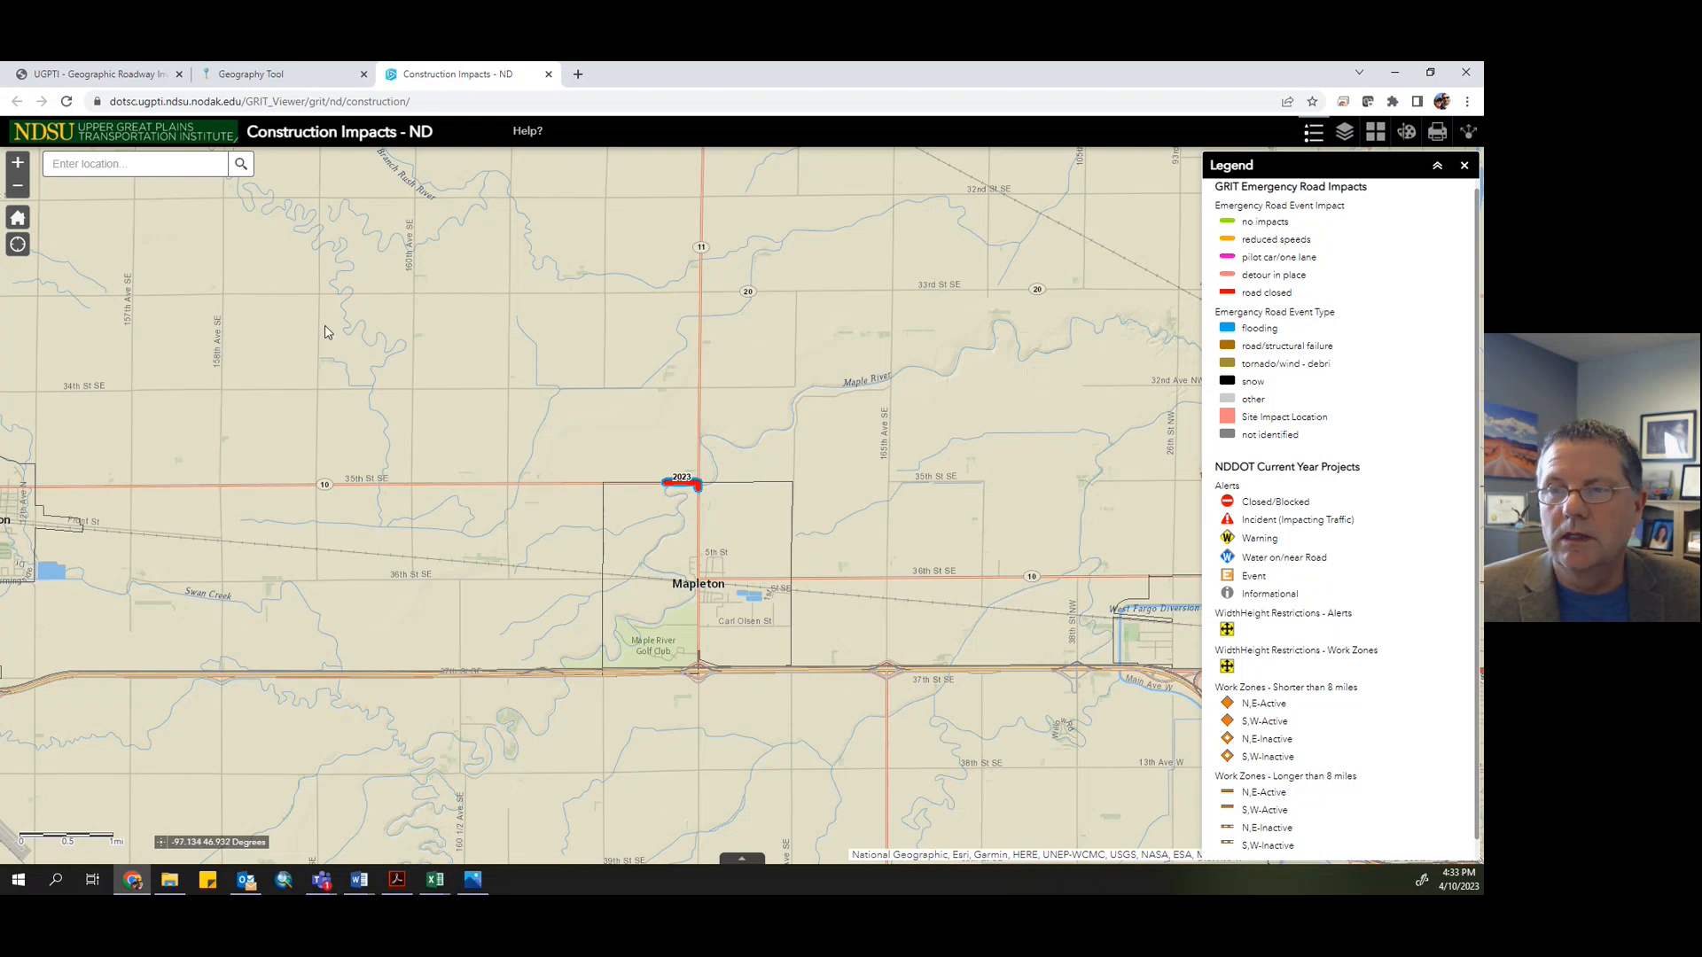
pyautogui.scroll(-2, 376, 414)
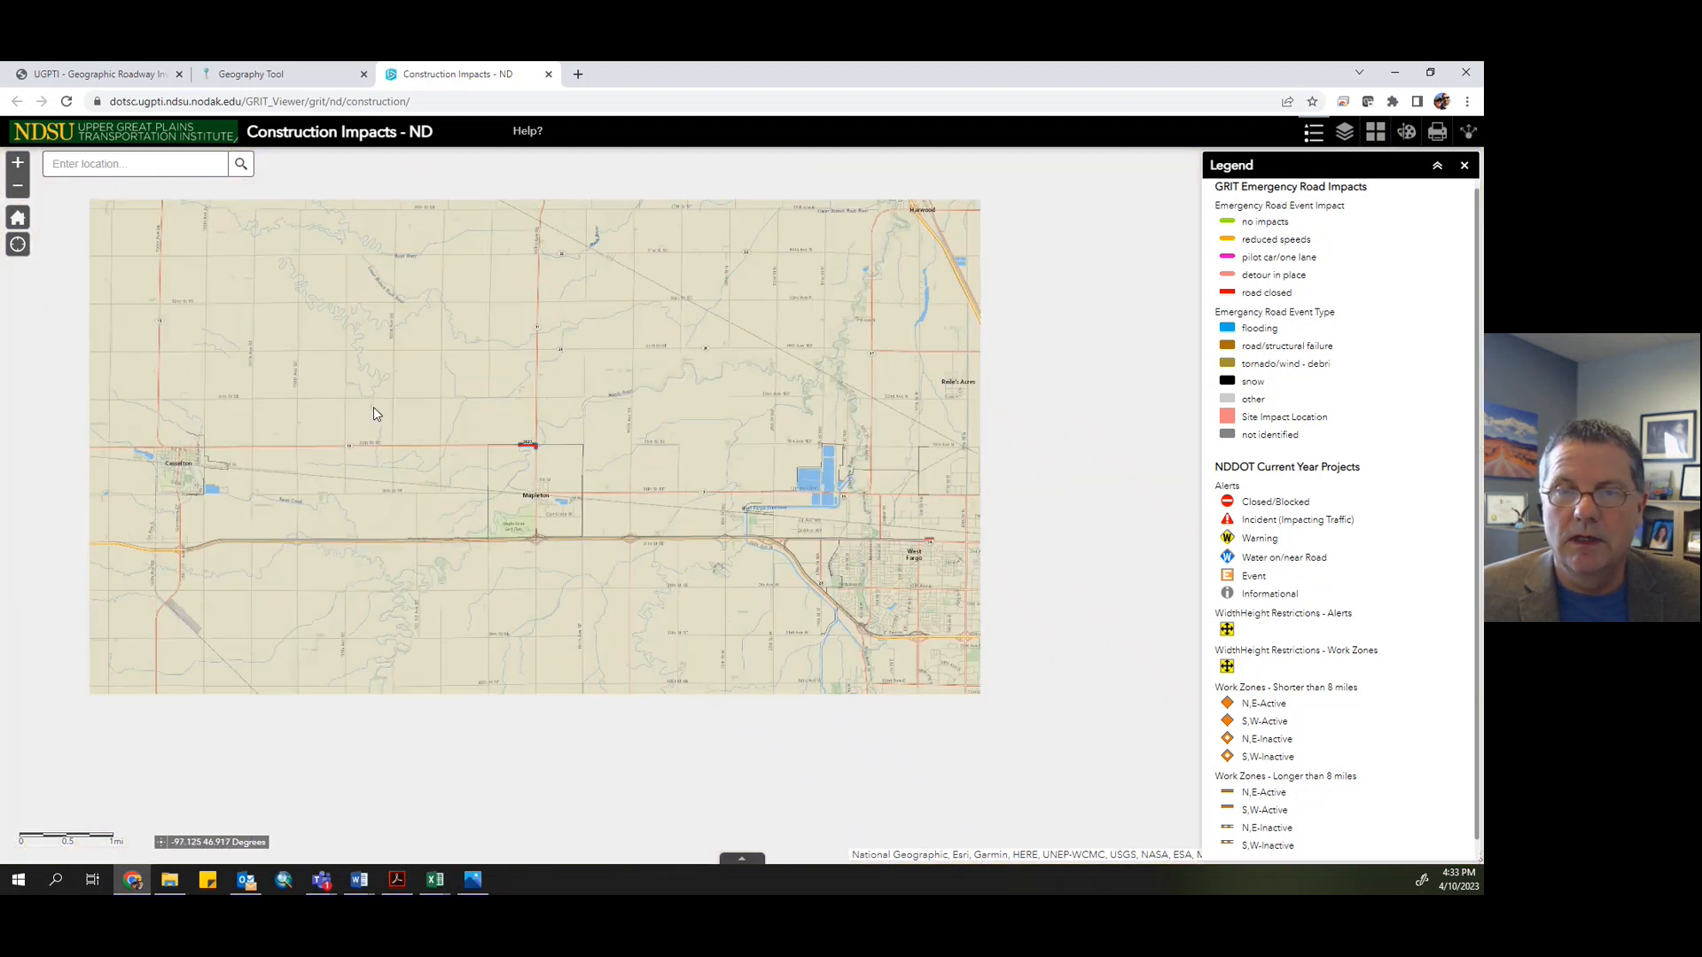
pyautogui.scroll(-3, 477, 527)
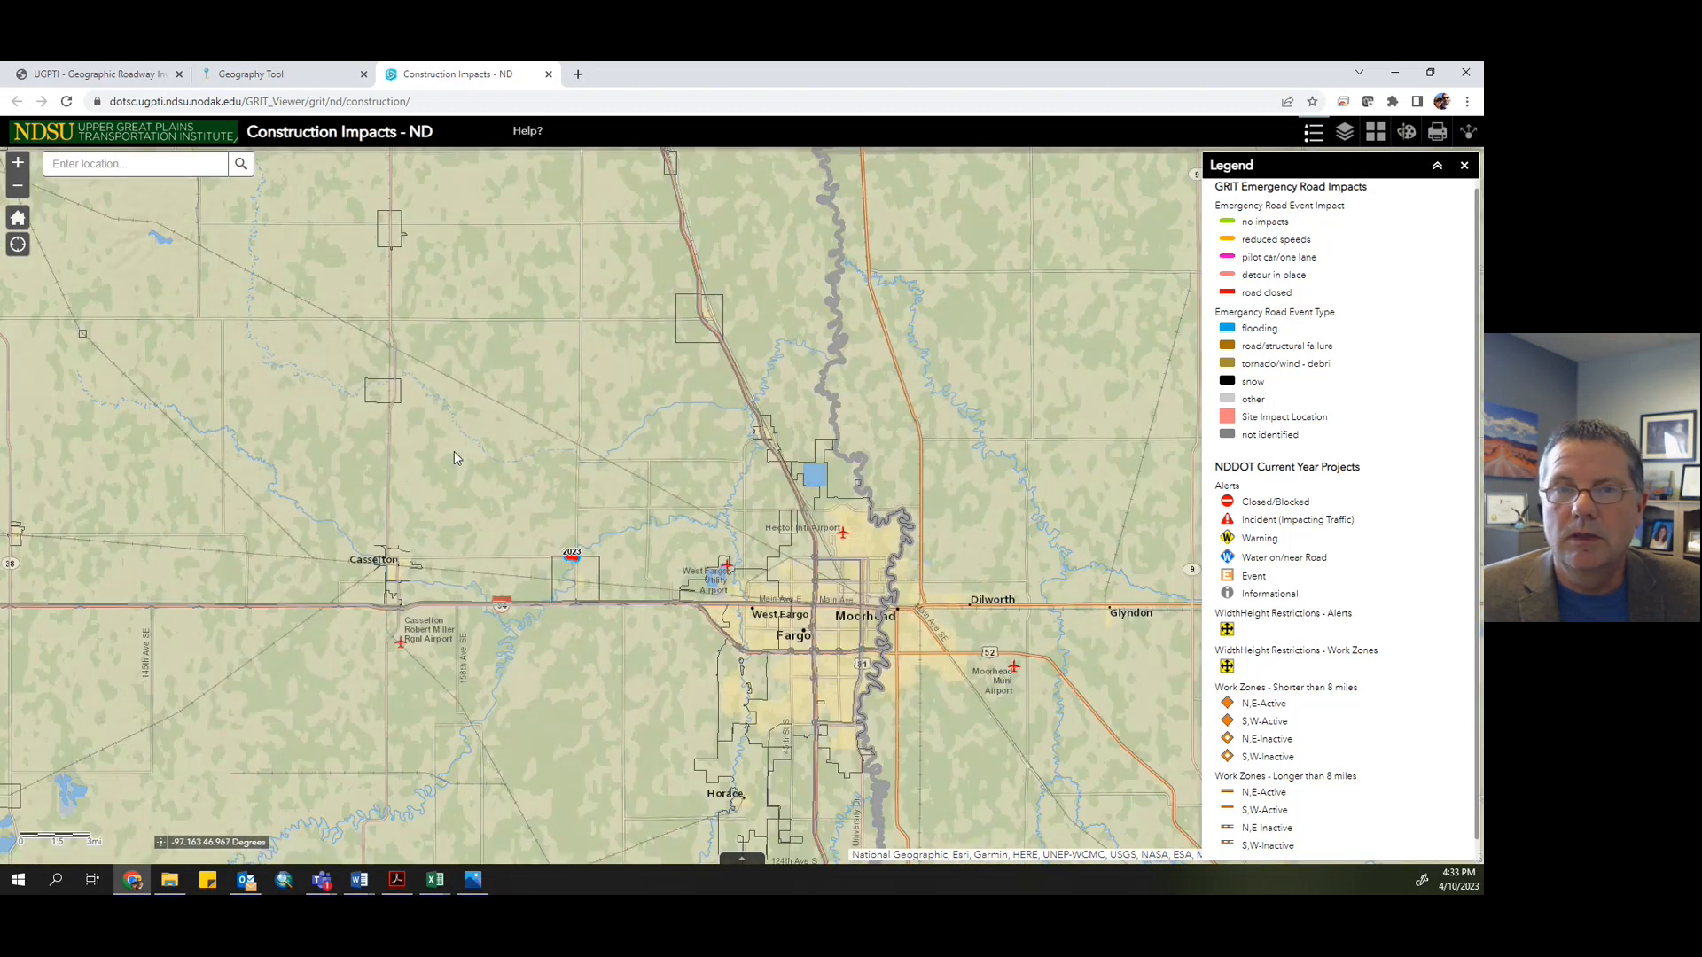
pyautogui.scroll(-2, 469, 448)
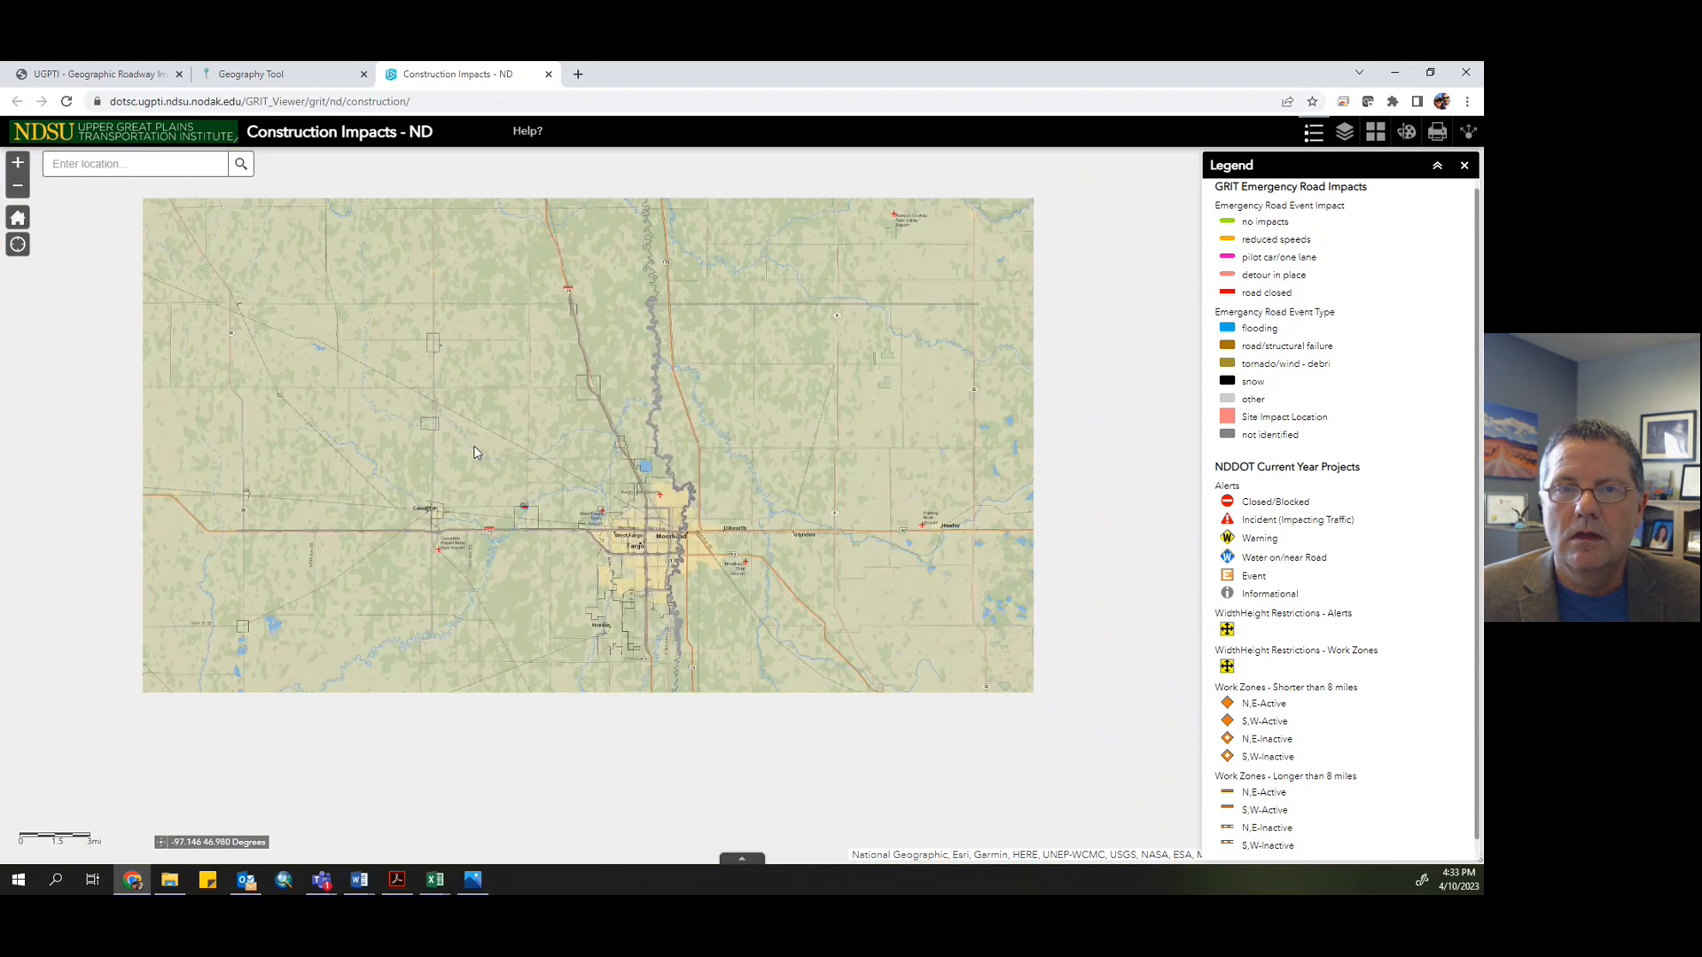
# - Switch back to the Geography Tool and examine the project pins around Mapleton, Casselton and Fargo
pyautogui.click(261, 80)
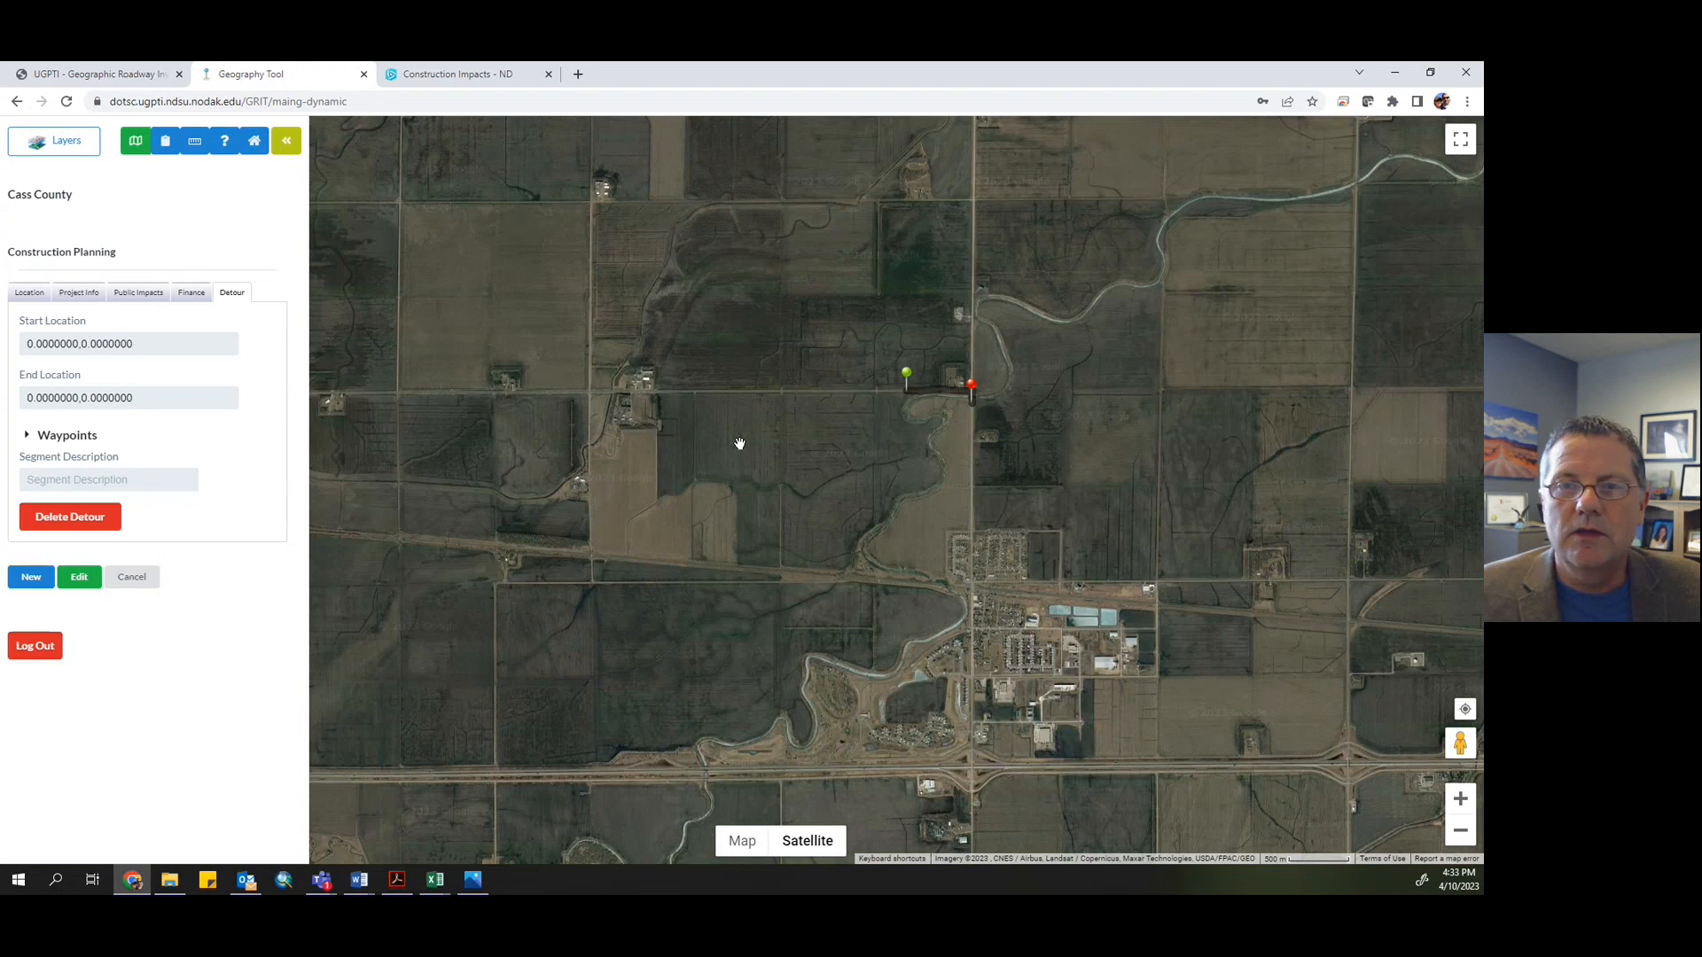
pyautogui.scroll(-1, 740, 443)
pyautogui.scroll(-1, 740, 443)
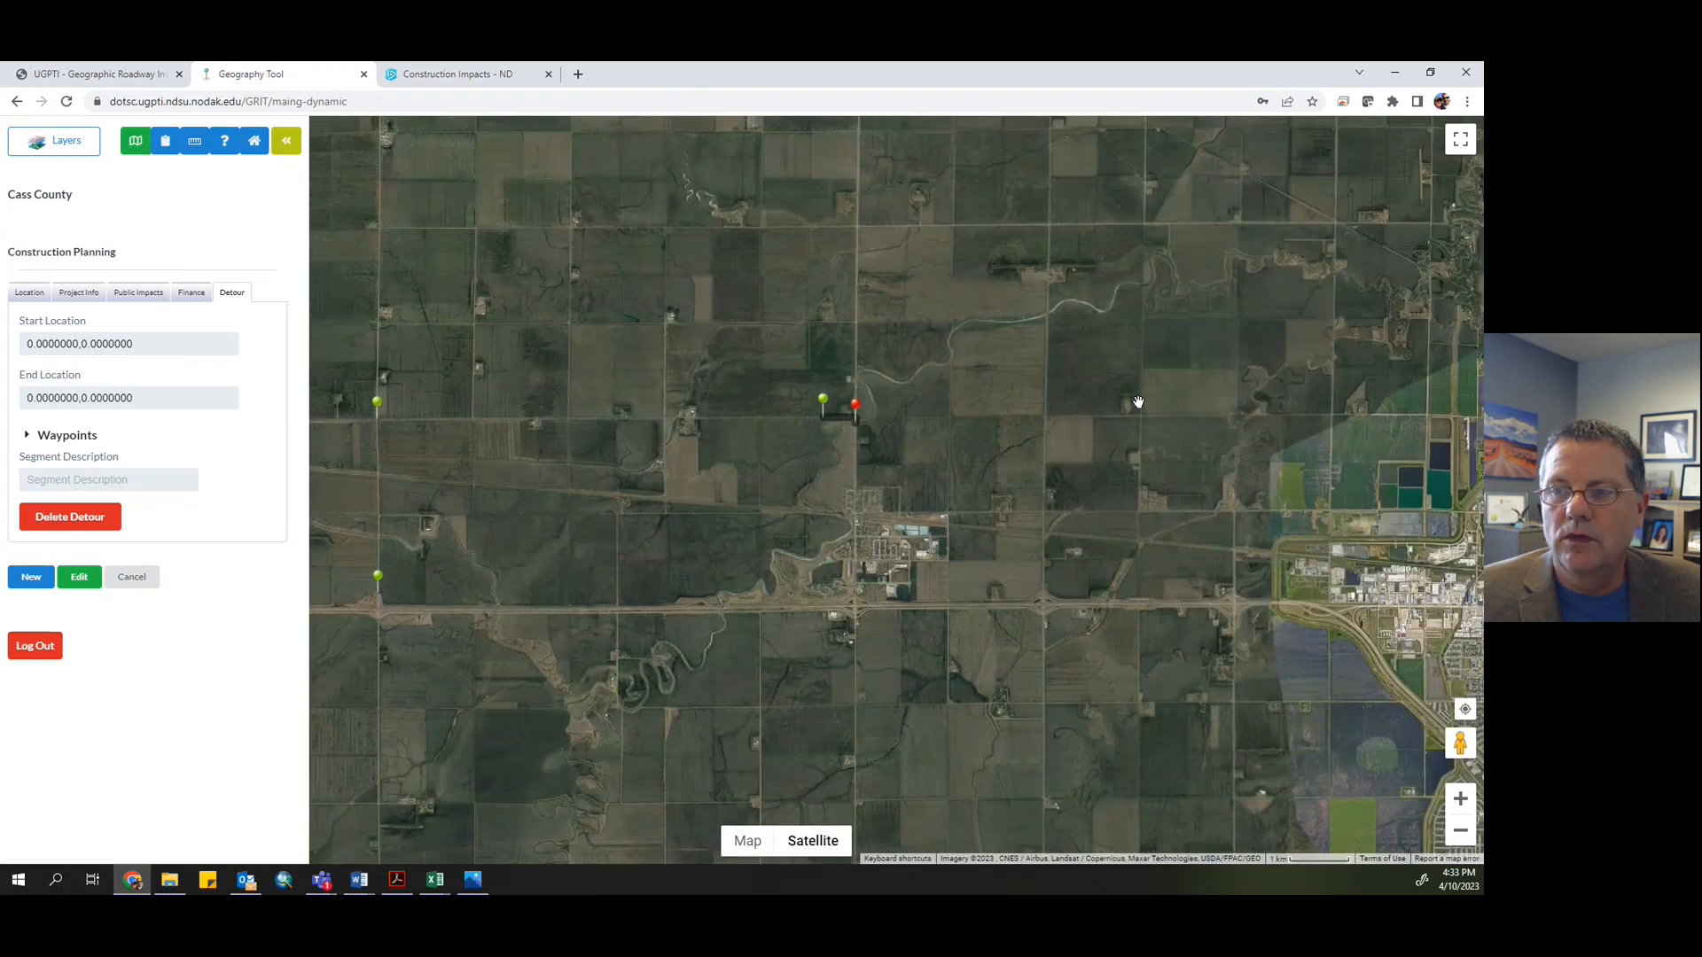
pyautogui.moveTo(1246, 401); pyautogui.dragTo(940, 502)
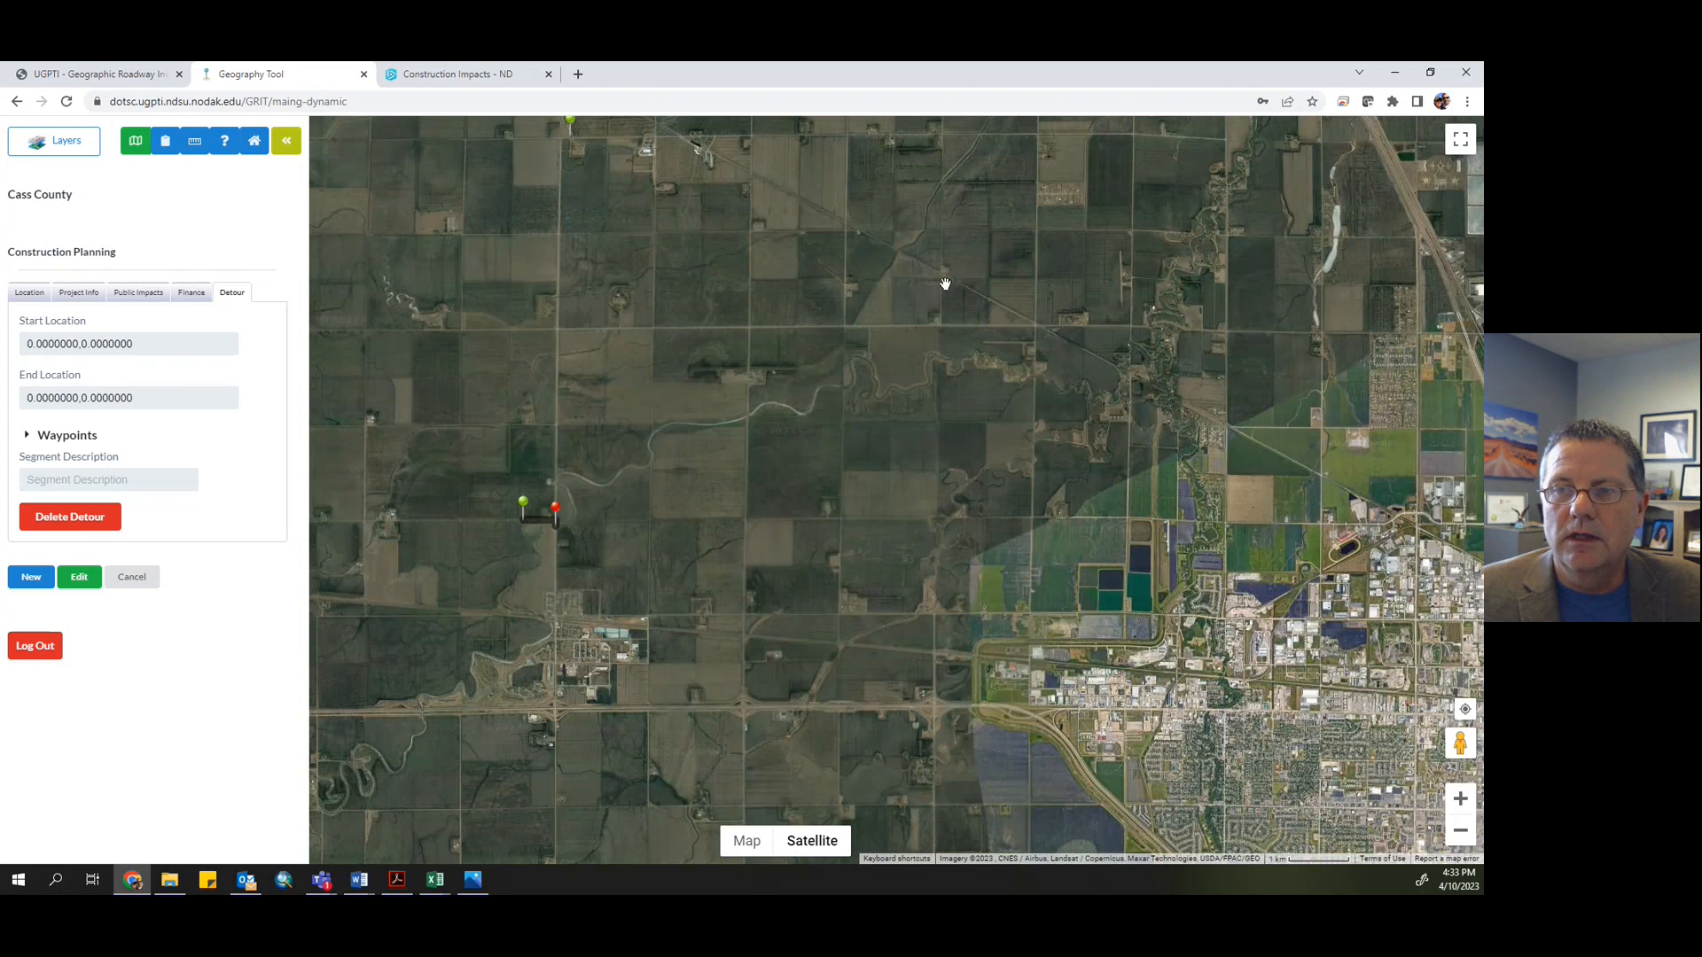
pyautogui.scroll(-1, 944, 296)
pyautogui.moveTo(943, 292); pyautogui.dragTo(936, 445)
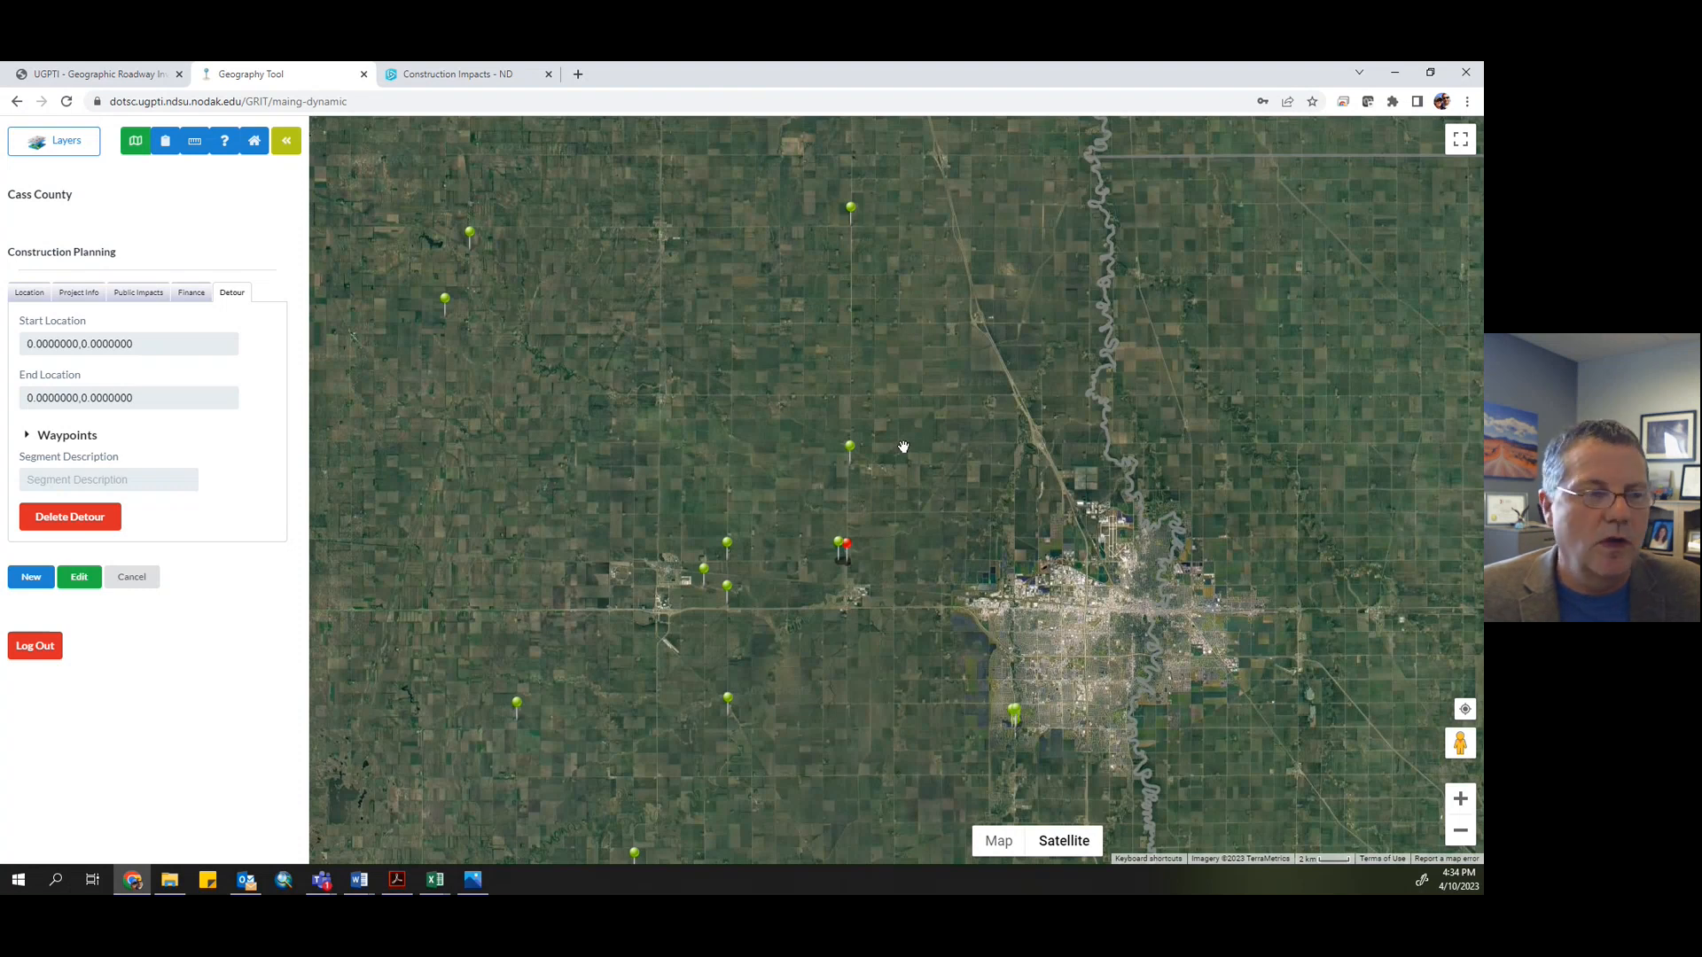
pyautogui.scroll(1, 892, 453)
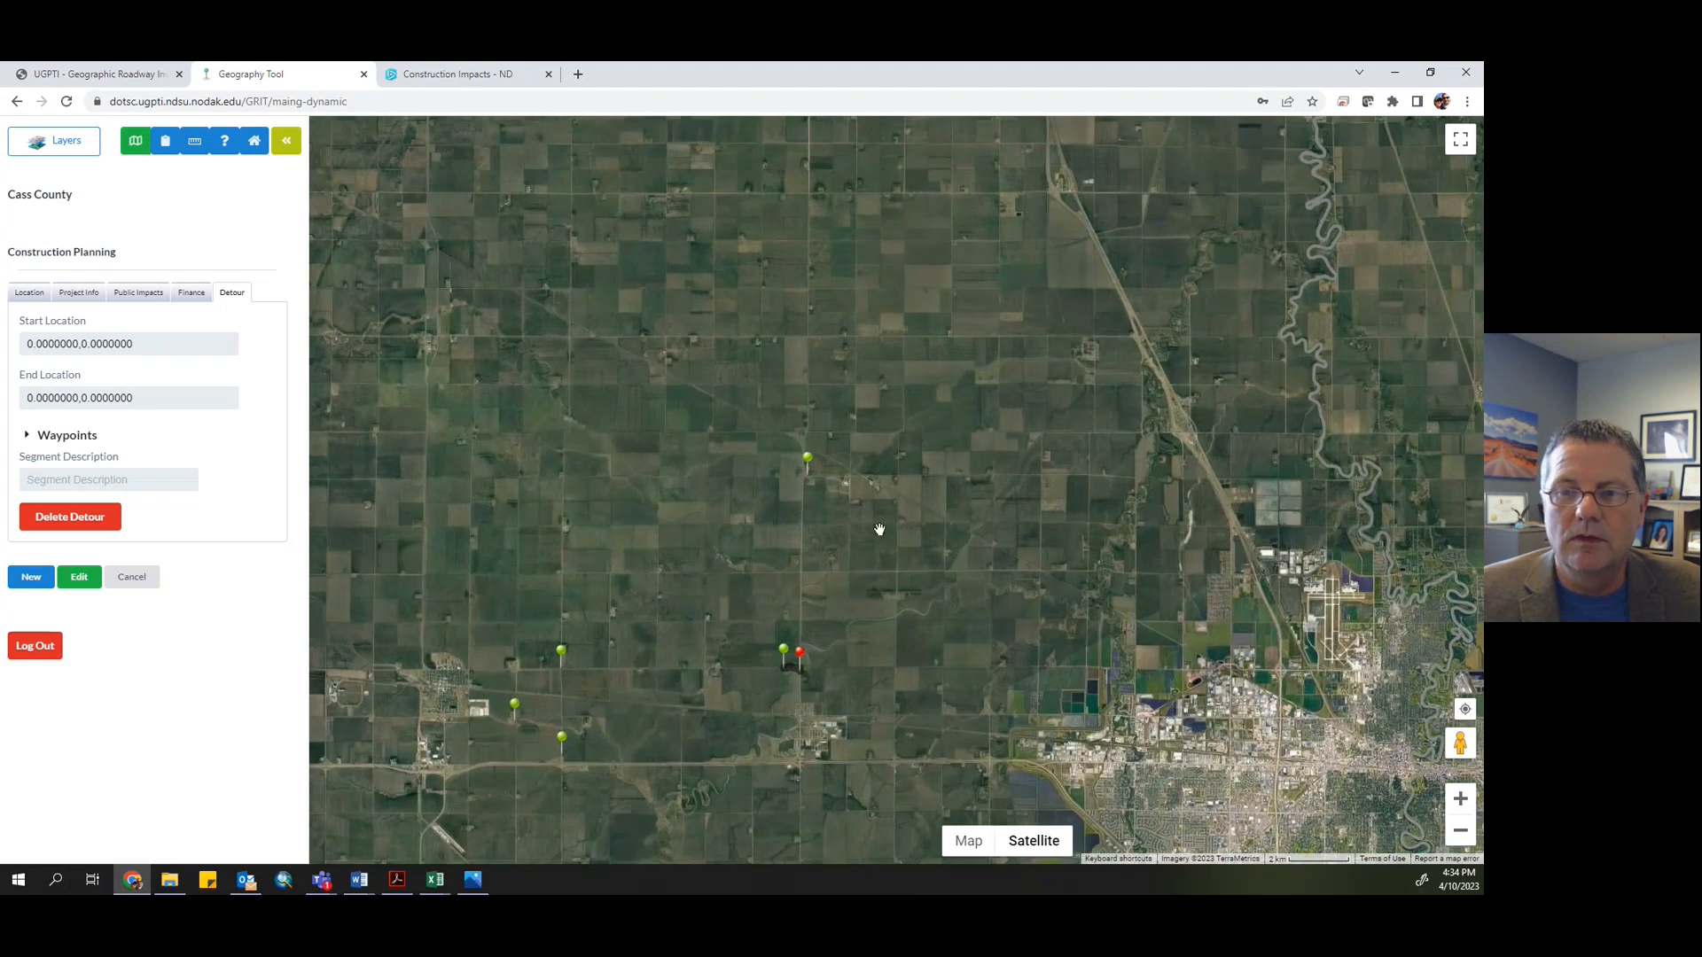
pyautogui.moveTo(886, 547); pyautogui.dragTo(829, 419)
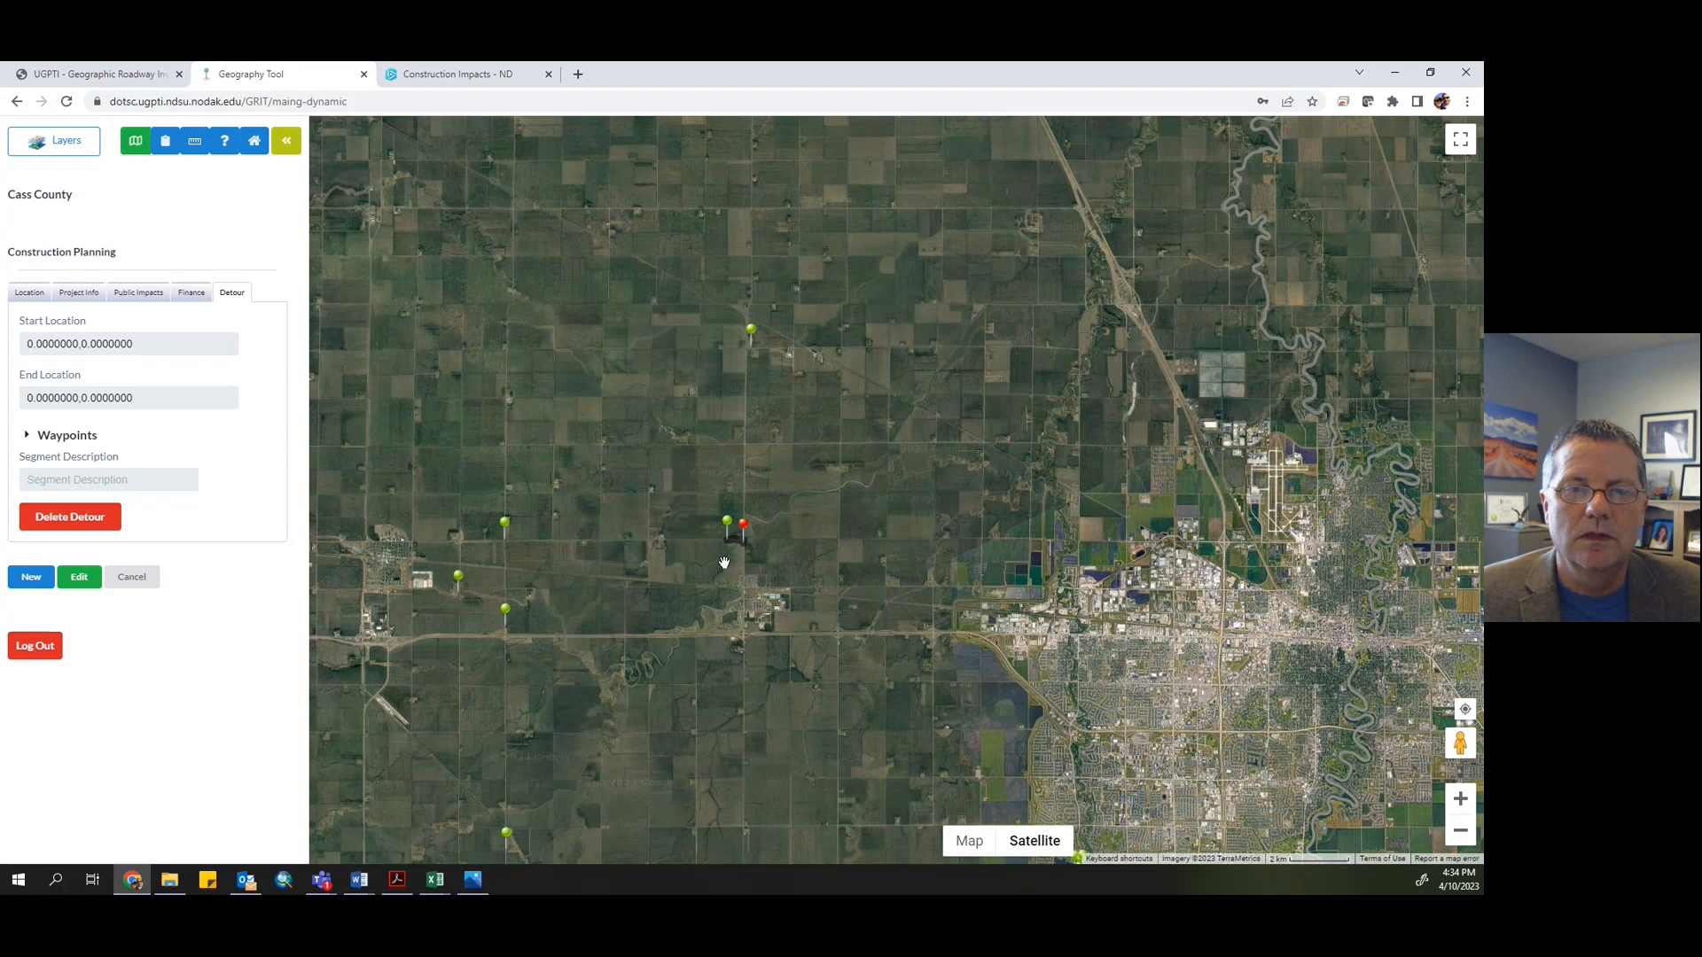
# - Change the satellite base map to the road map and review the flooding project's public impact fields
pyautogui.click(970, 844)
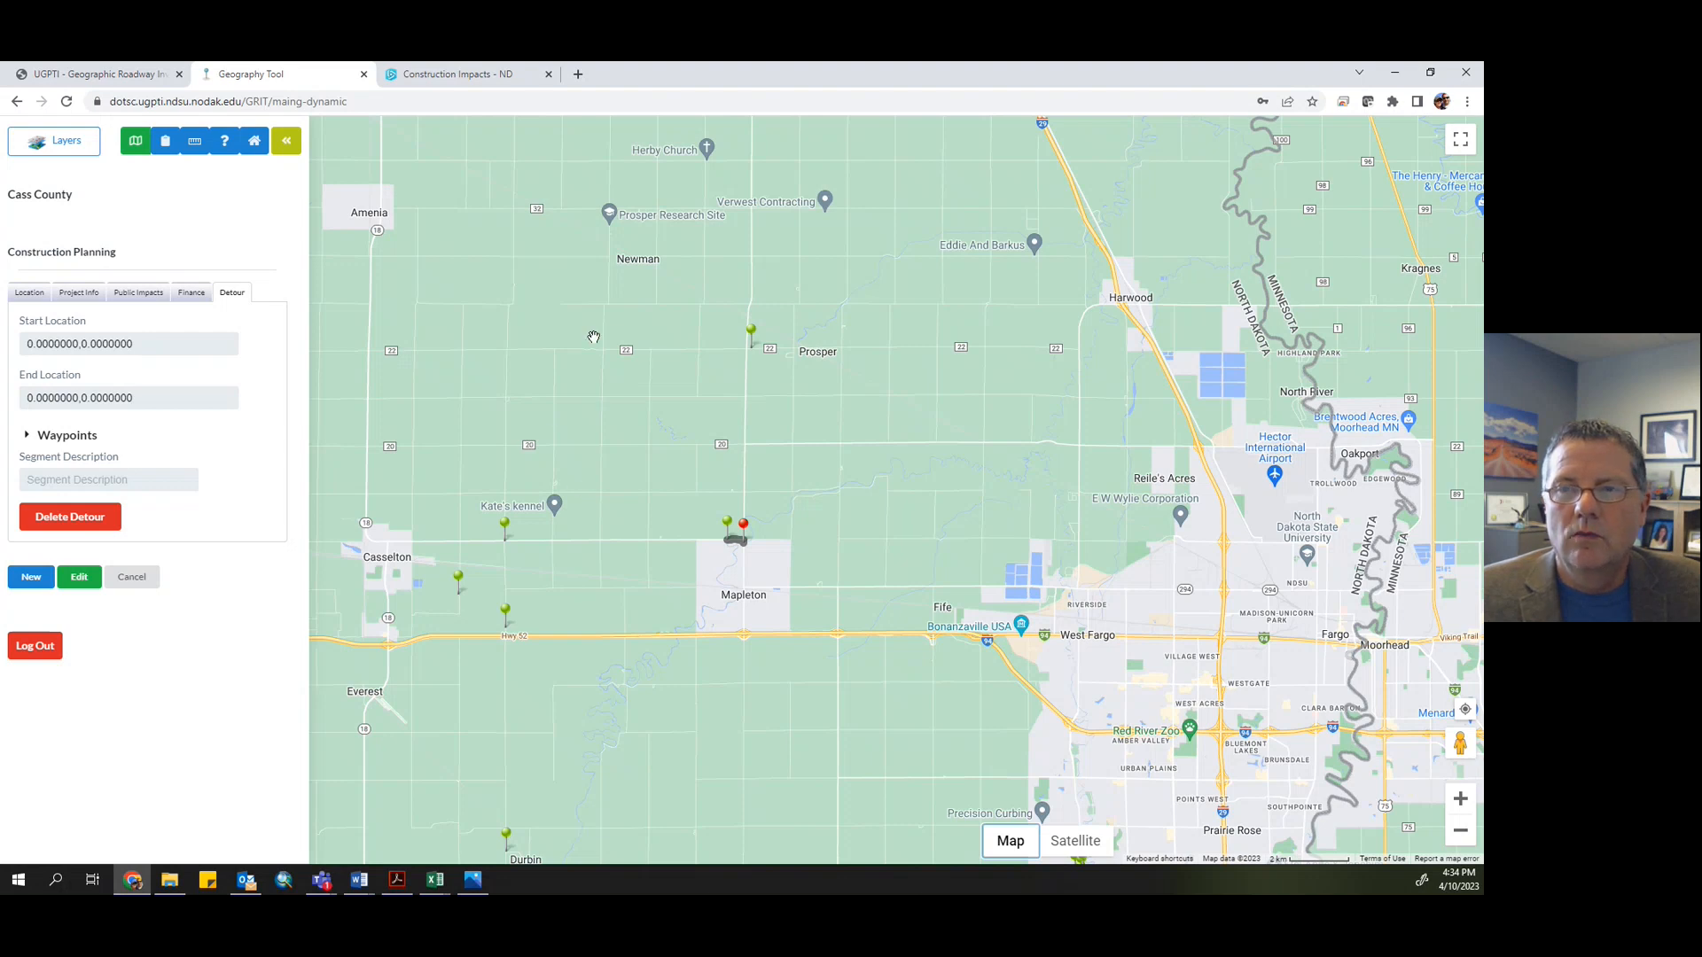
pyautogui.moveTo(592, 338); pyautogui.dragTo(579, 422)
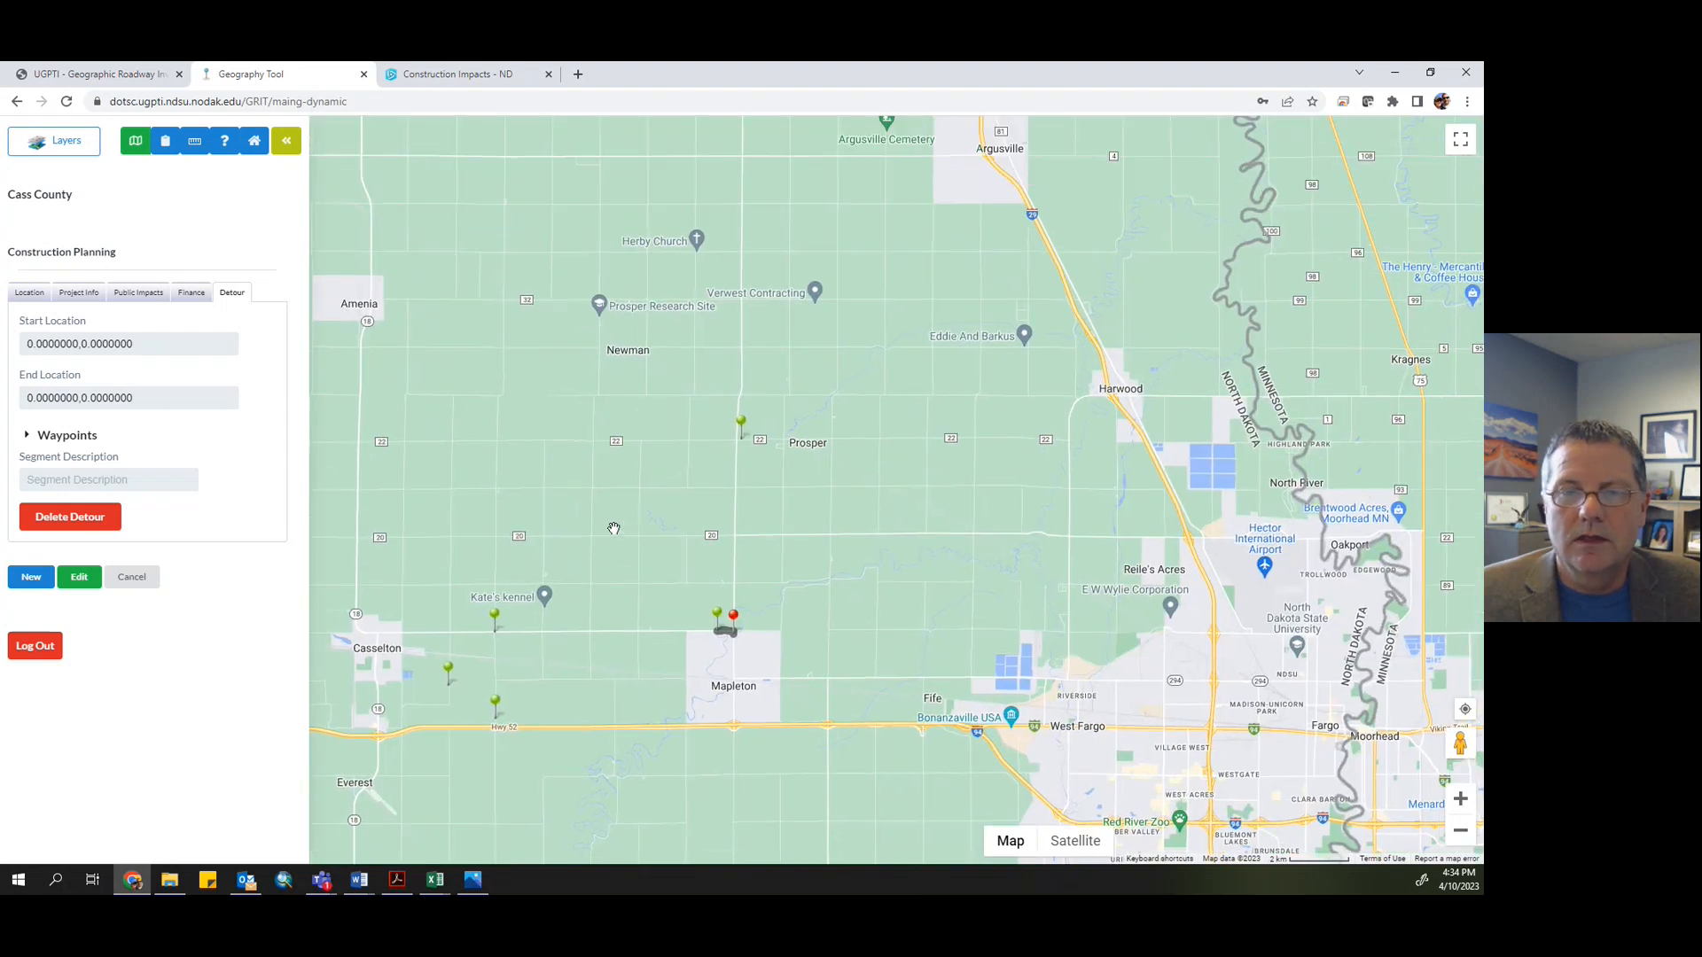
pyautogui.click(154, 300)
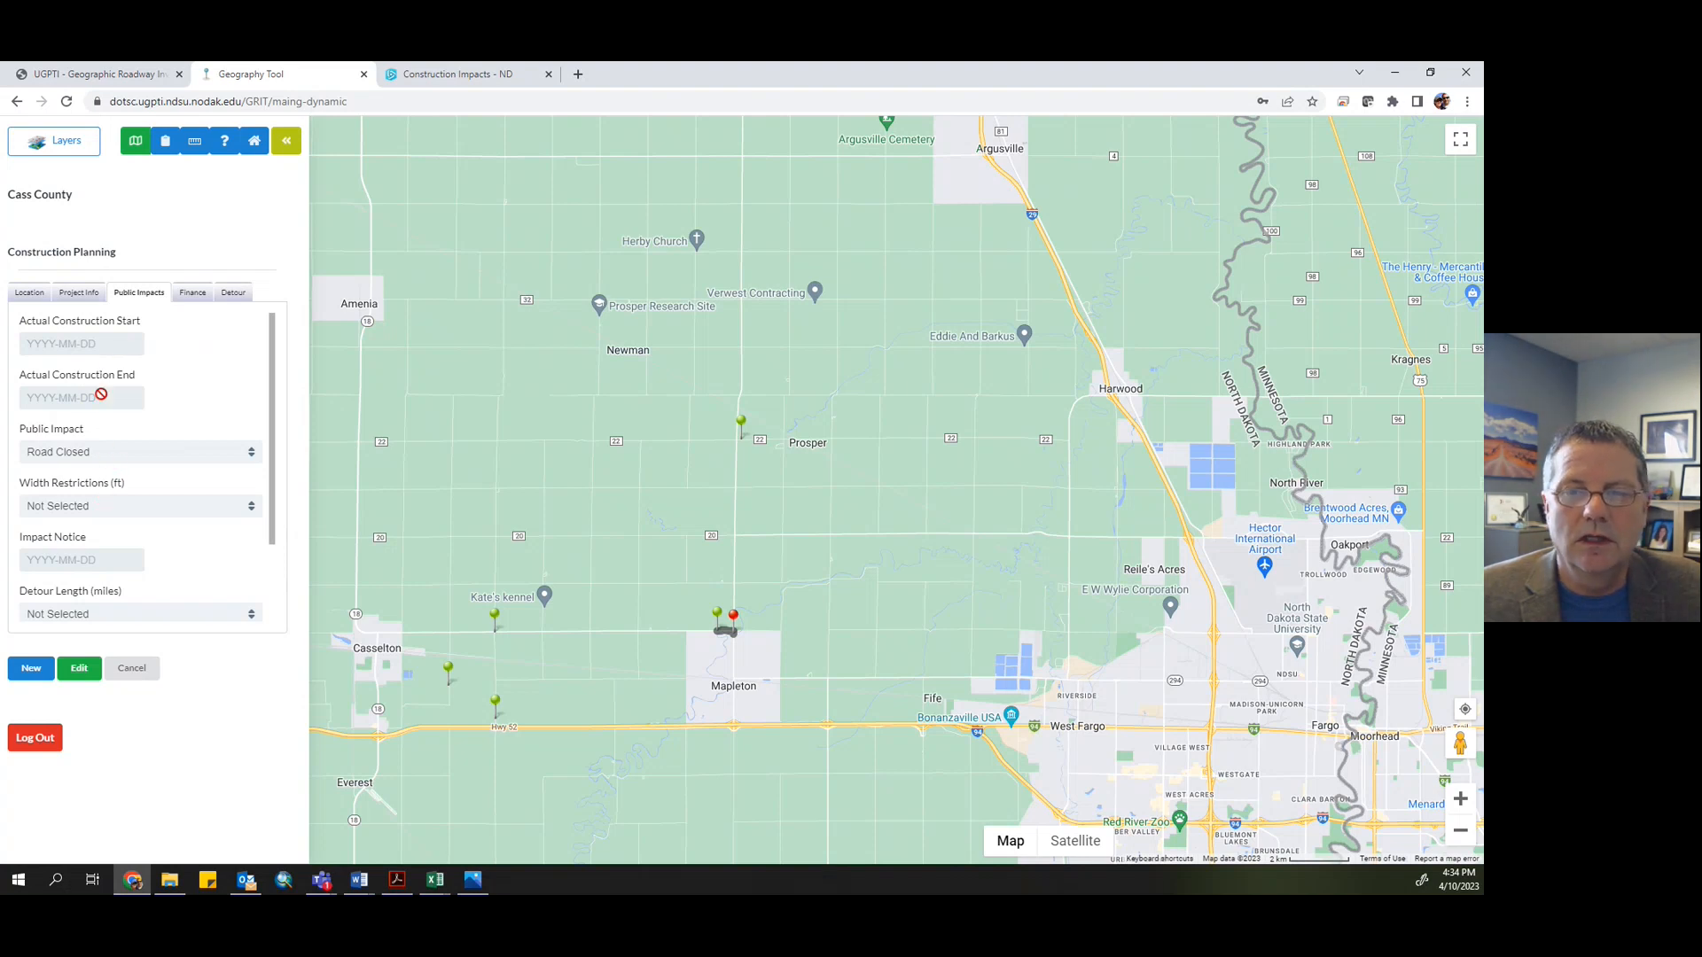
pyautogui.moveTo(639, 612); pyautogui.dragTo(647, 590)
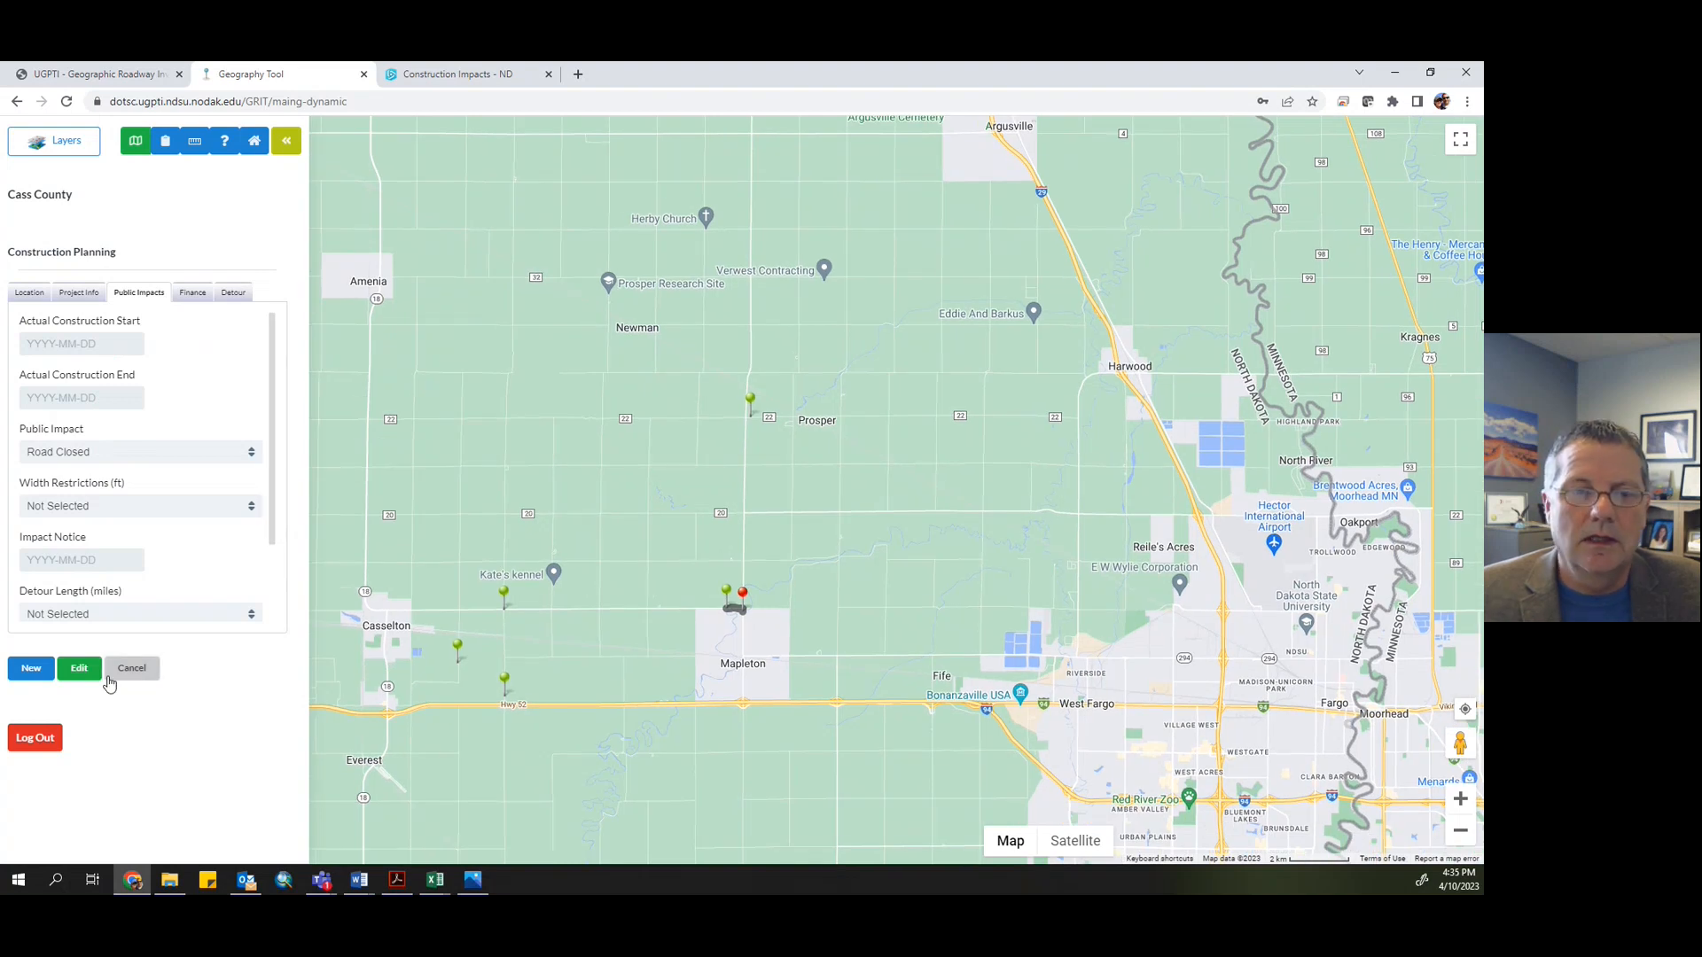
# - Select the flooding project on Old Co Rd 10 near Mapleton for editing and delete its route from Construction Planning
pyautogui.click(79, 670)
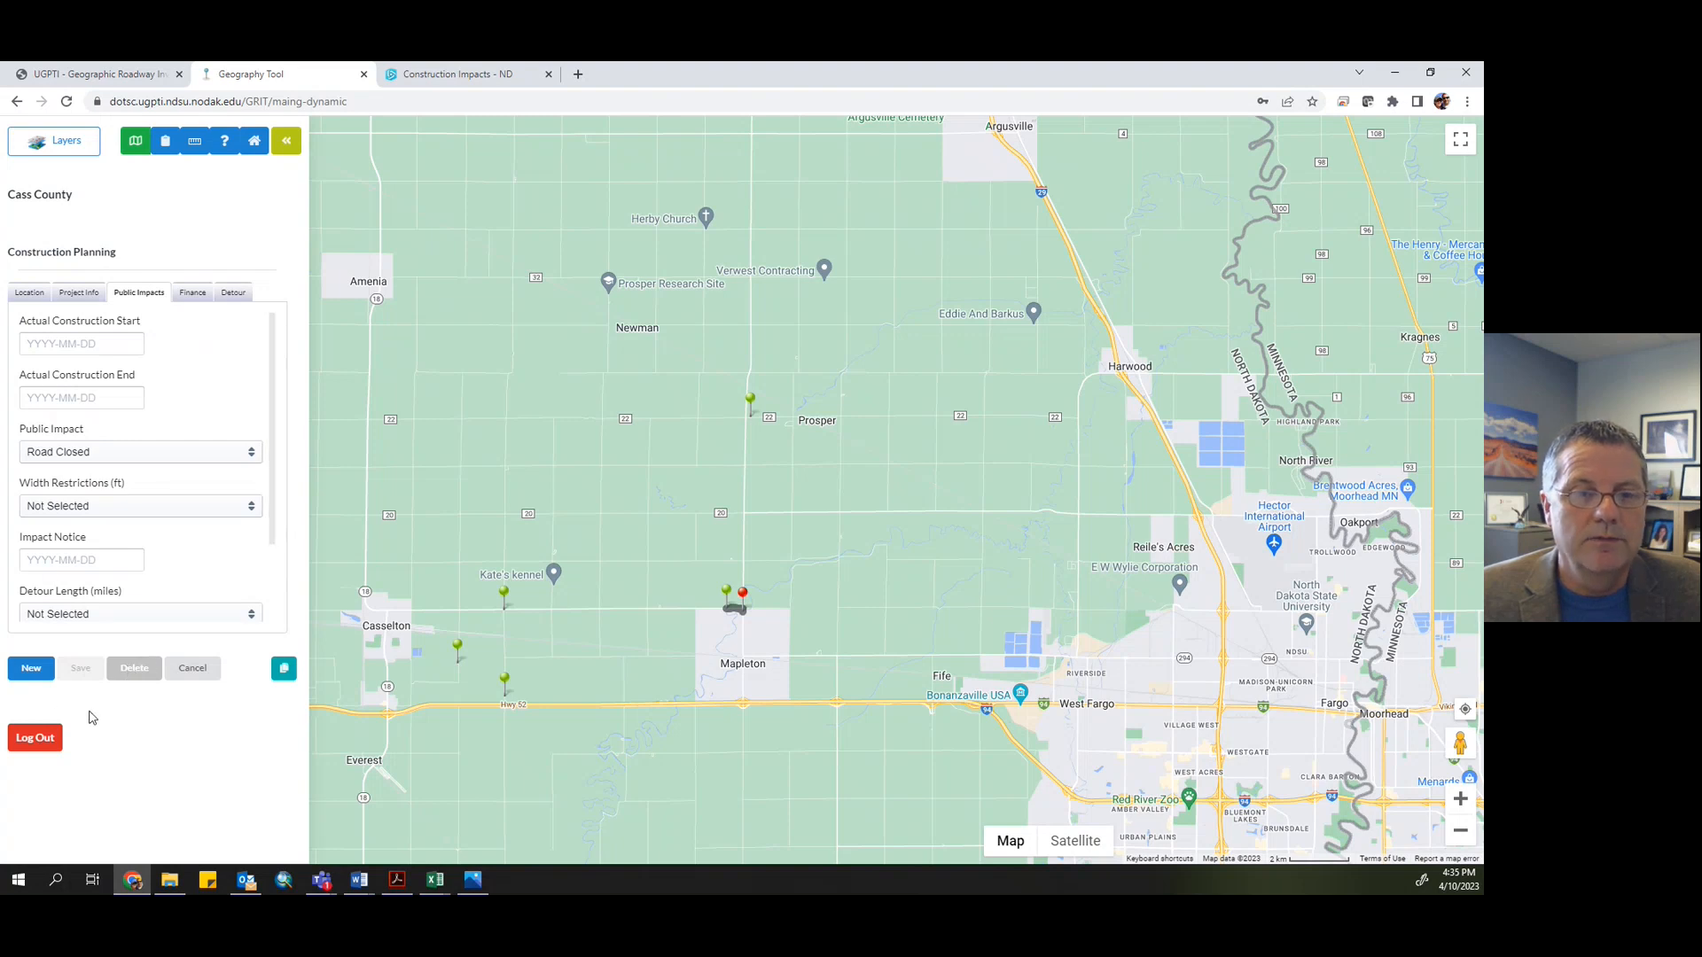
pyautogui.click(726, 590)
pyautogui.scroll(-2, 722, 585)
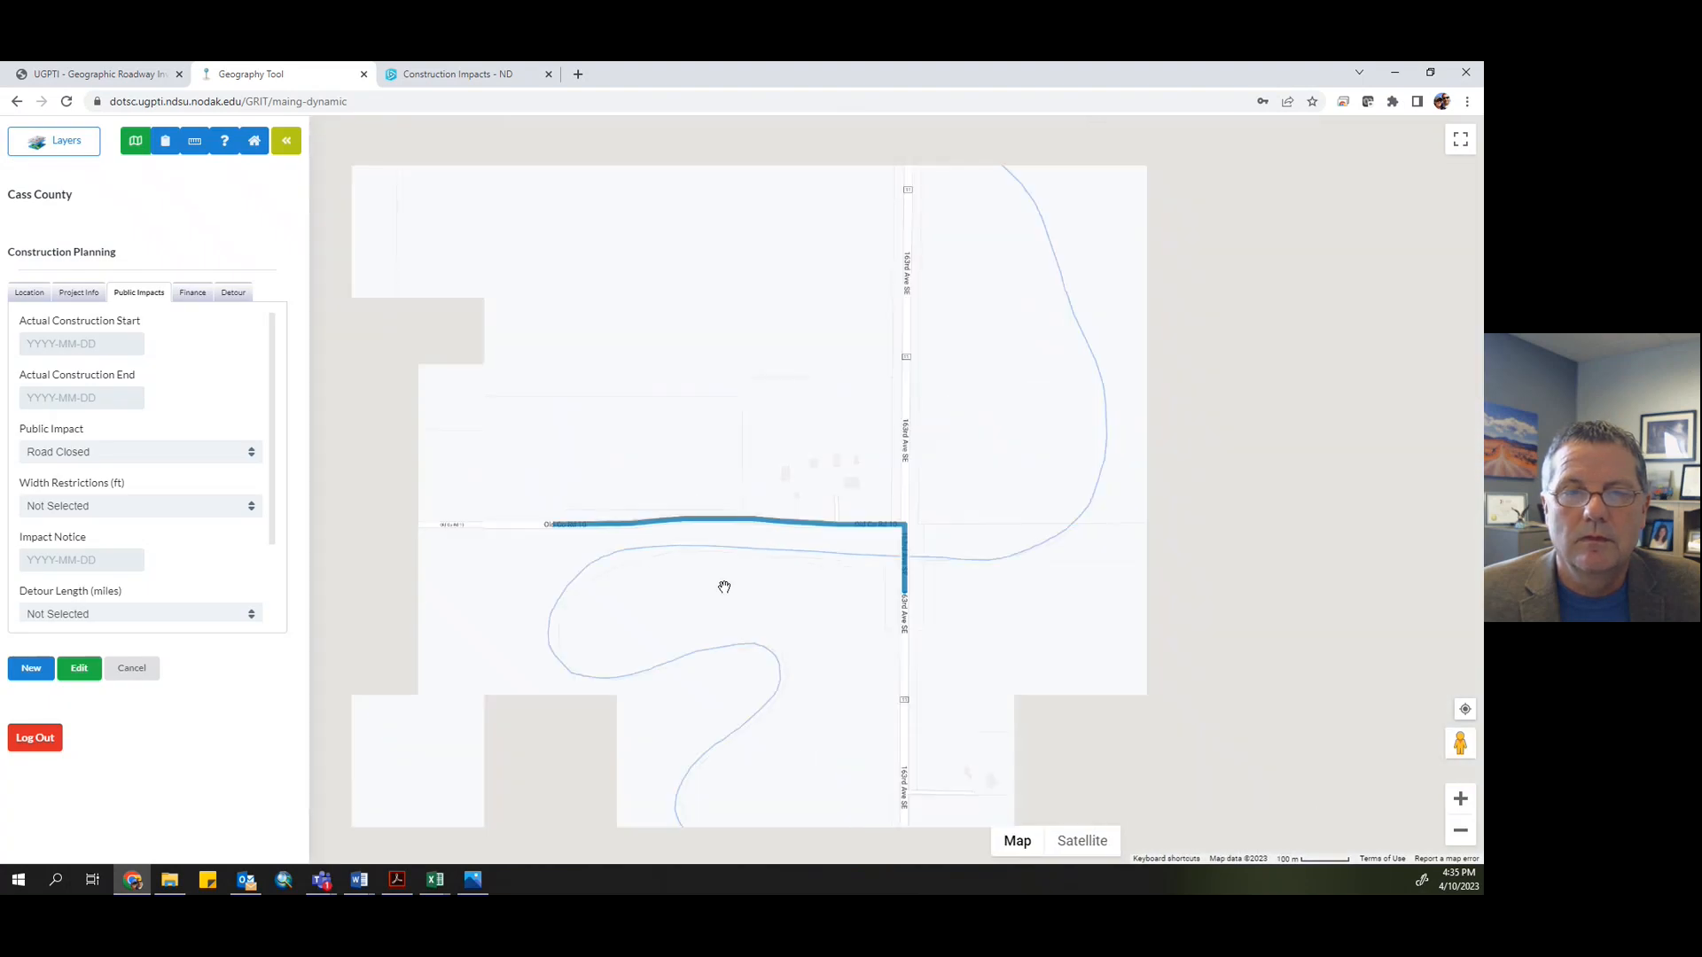
pyautogui.click(71, 671)
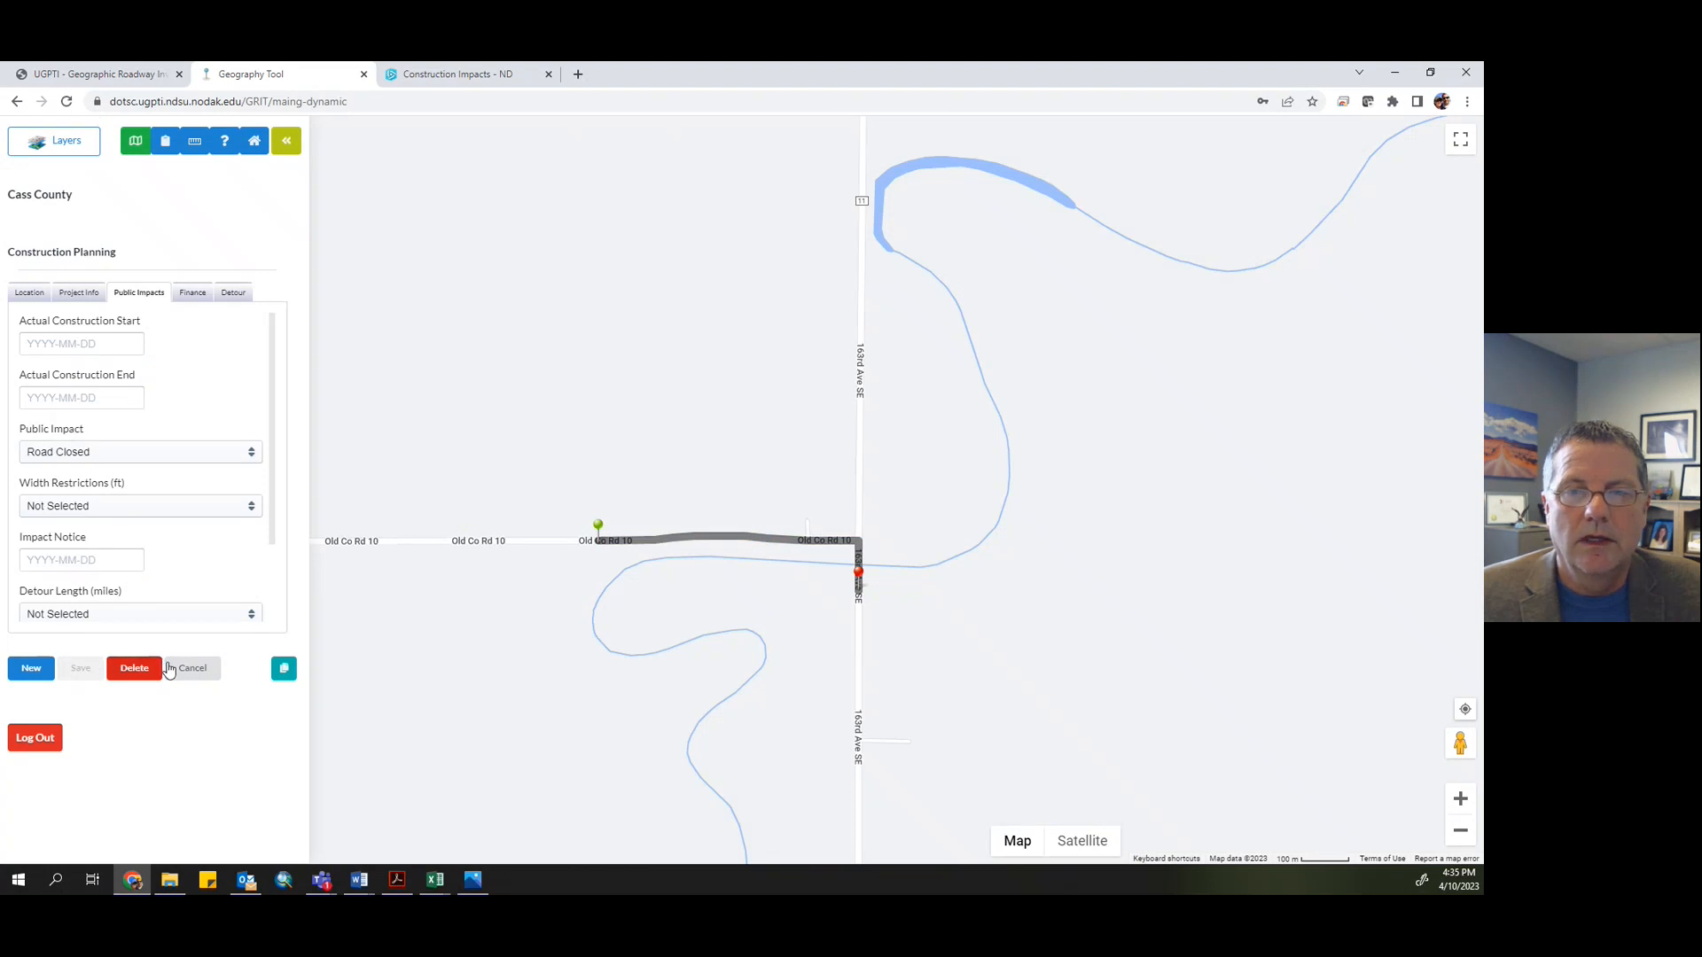
pyautogui.click(597, 524)
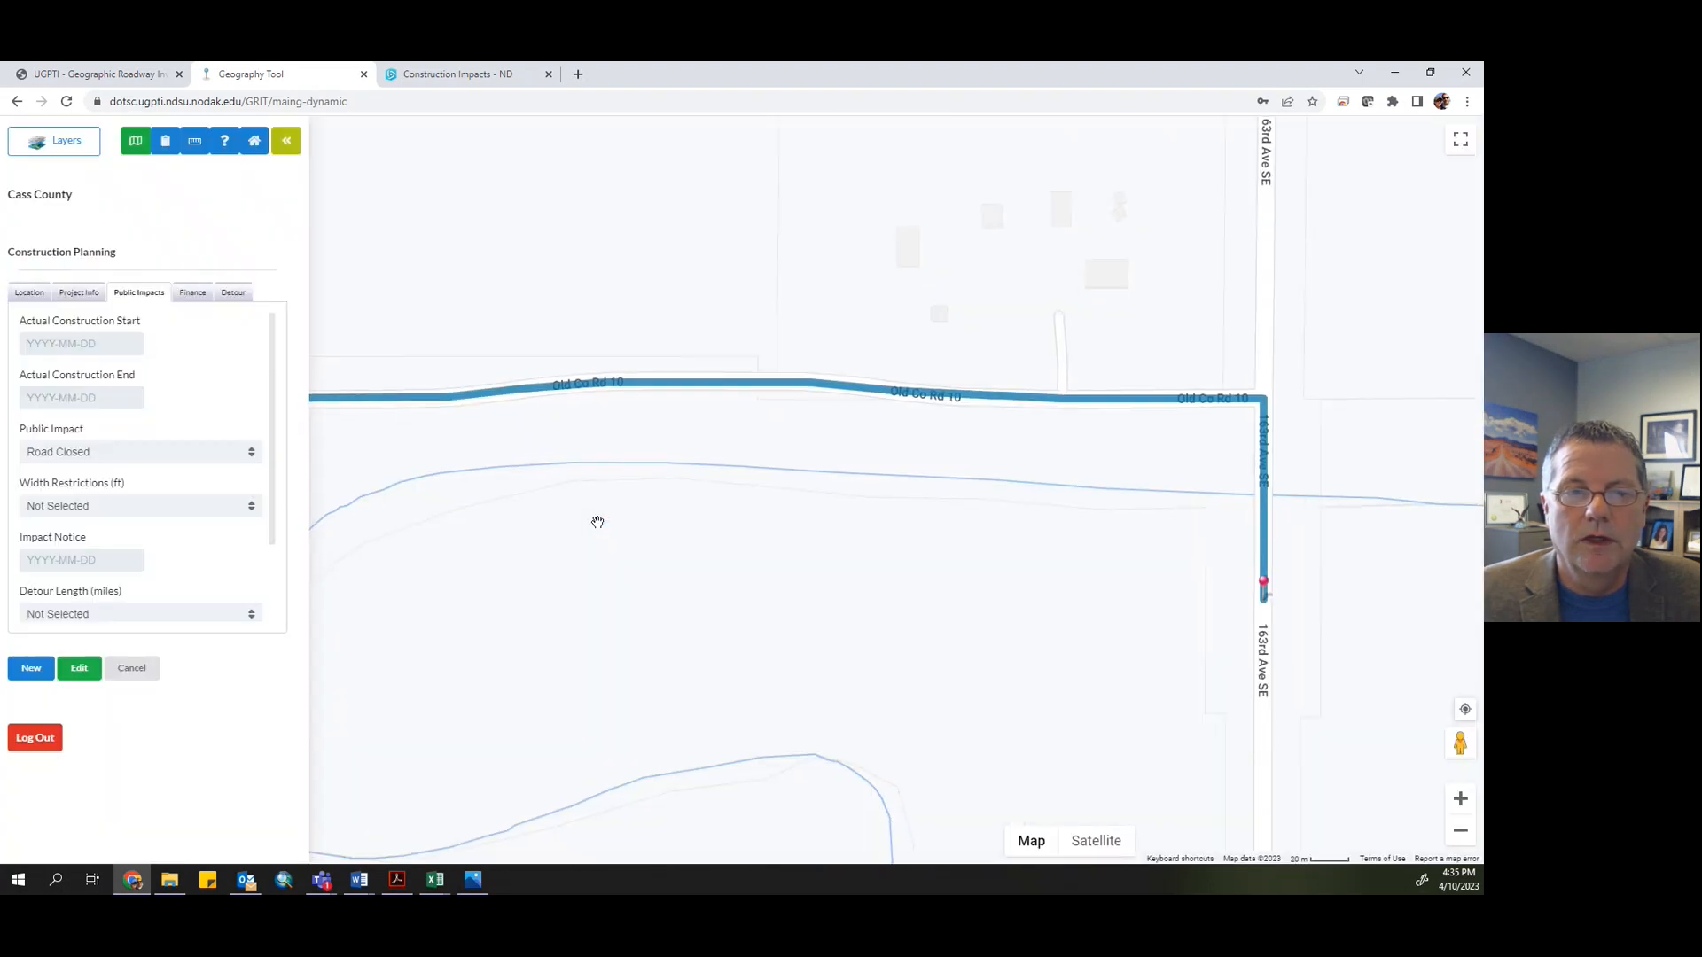
pyautogui.click(77, 671)
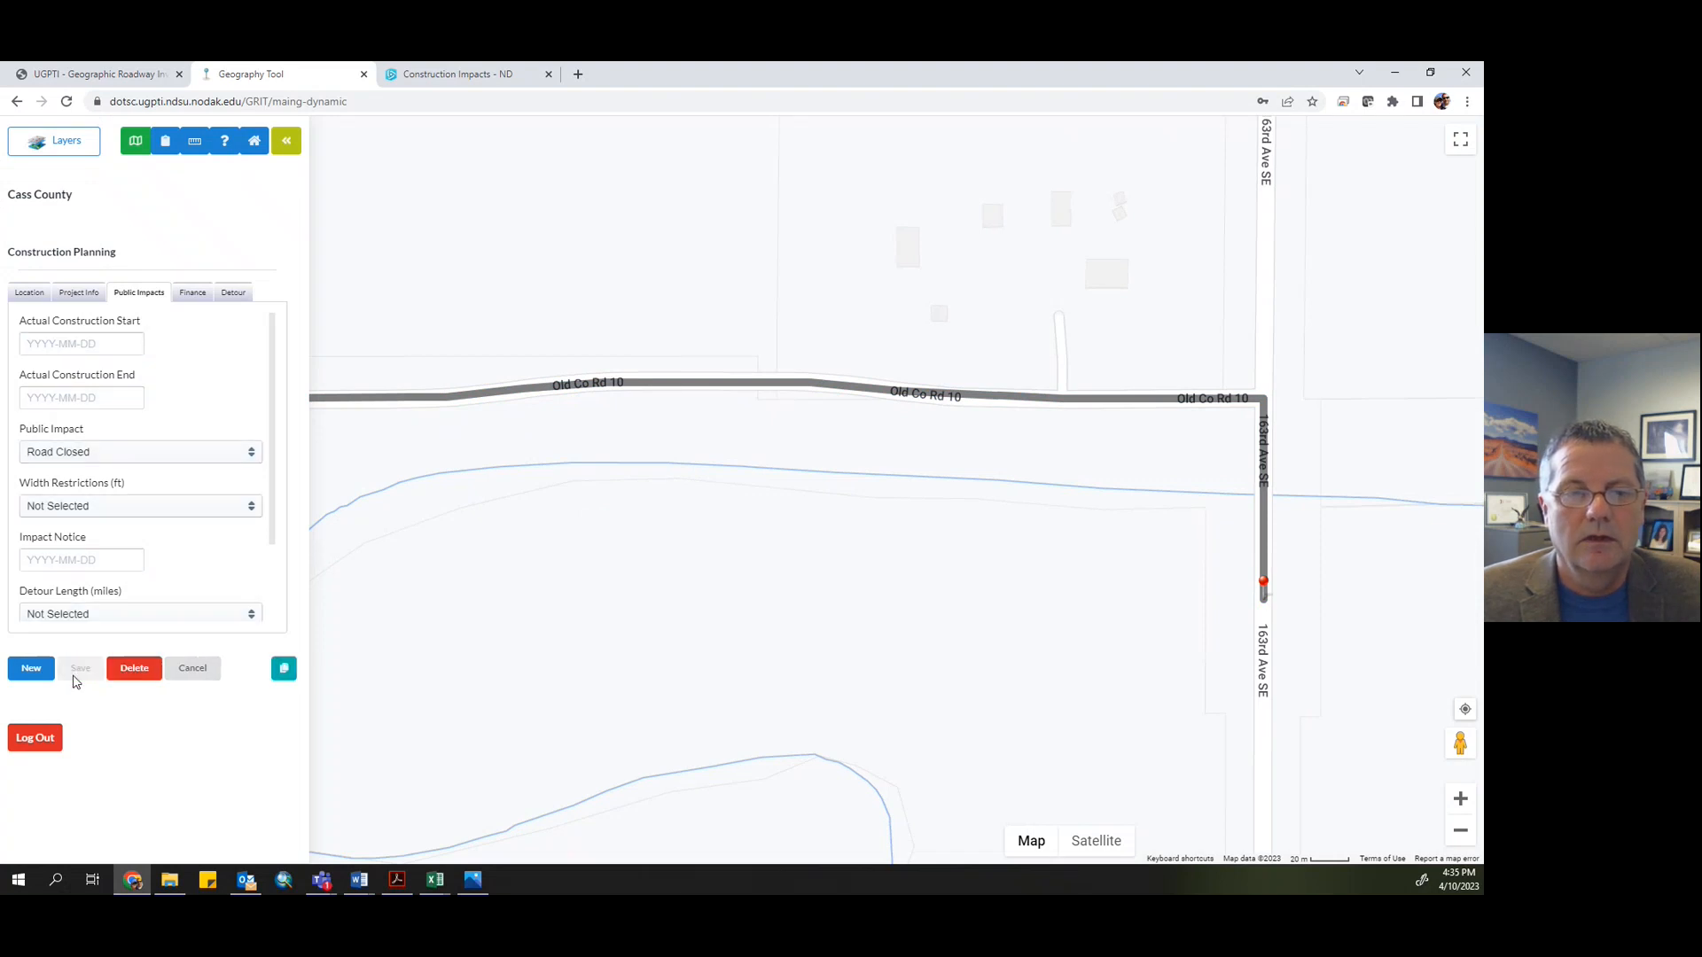
pyautogui.click(140, 671)
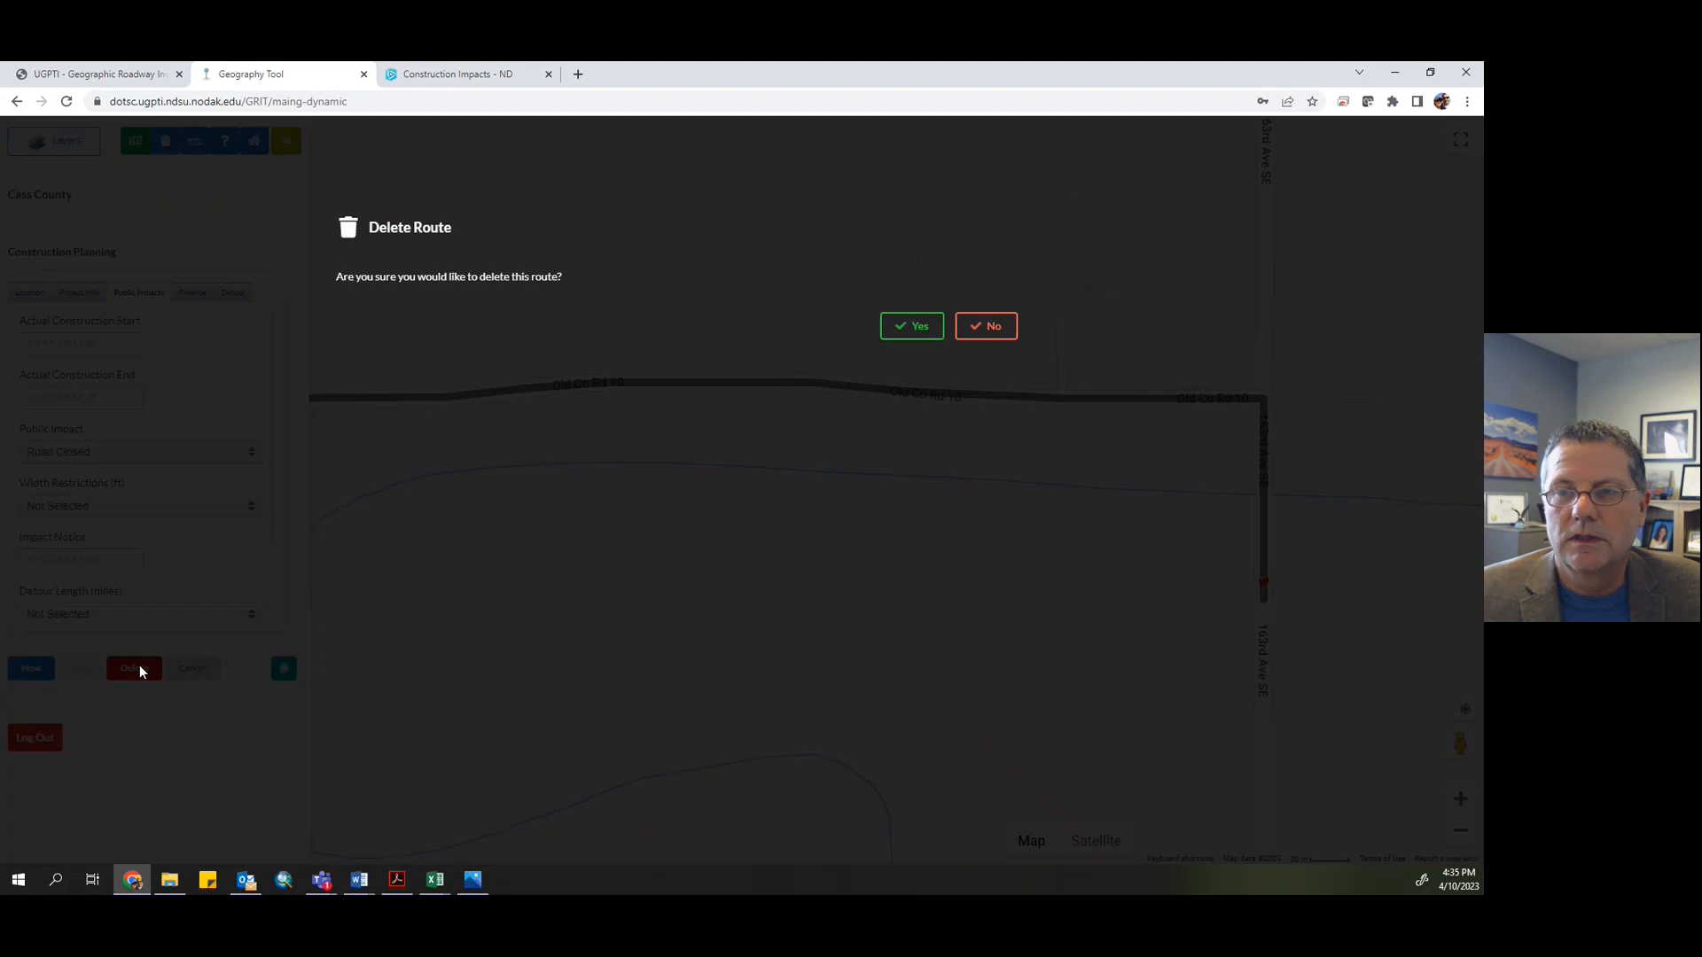
pyautogui.click(916, 339)
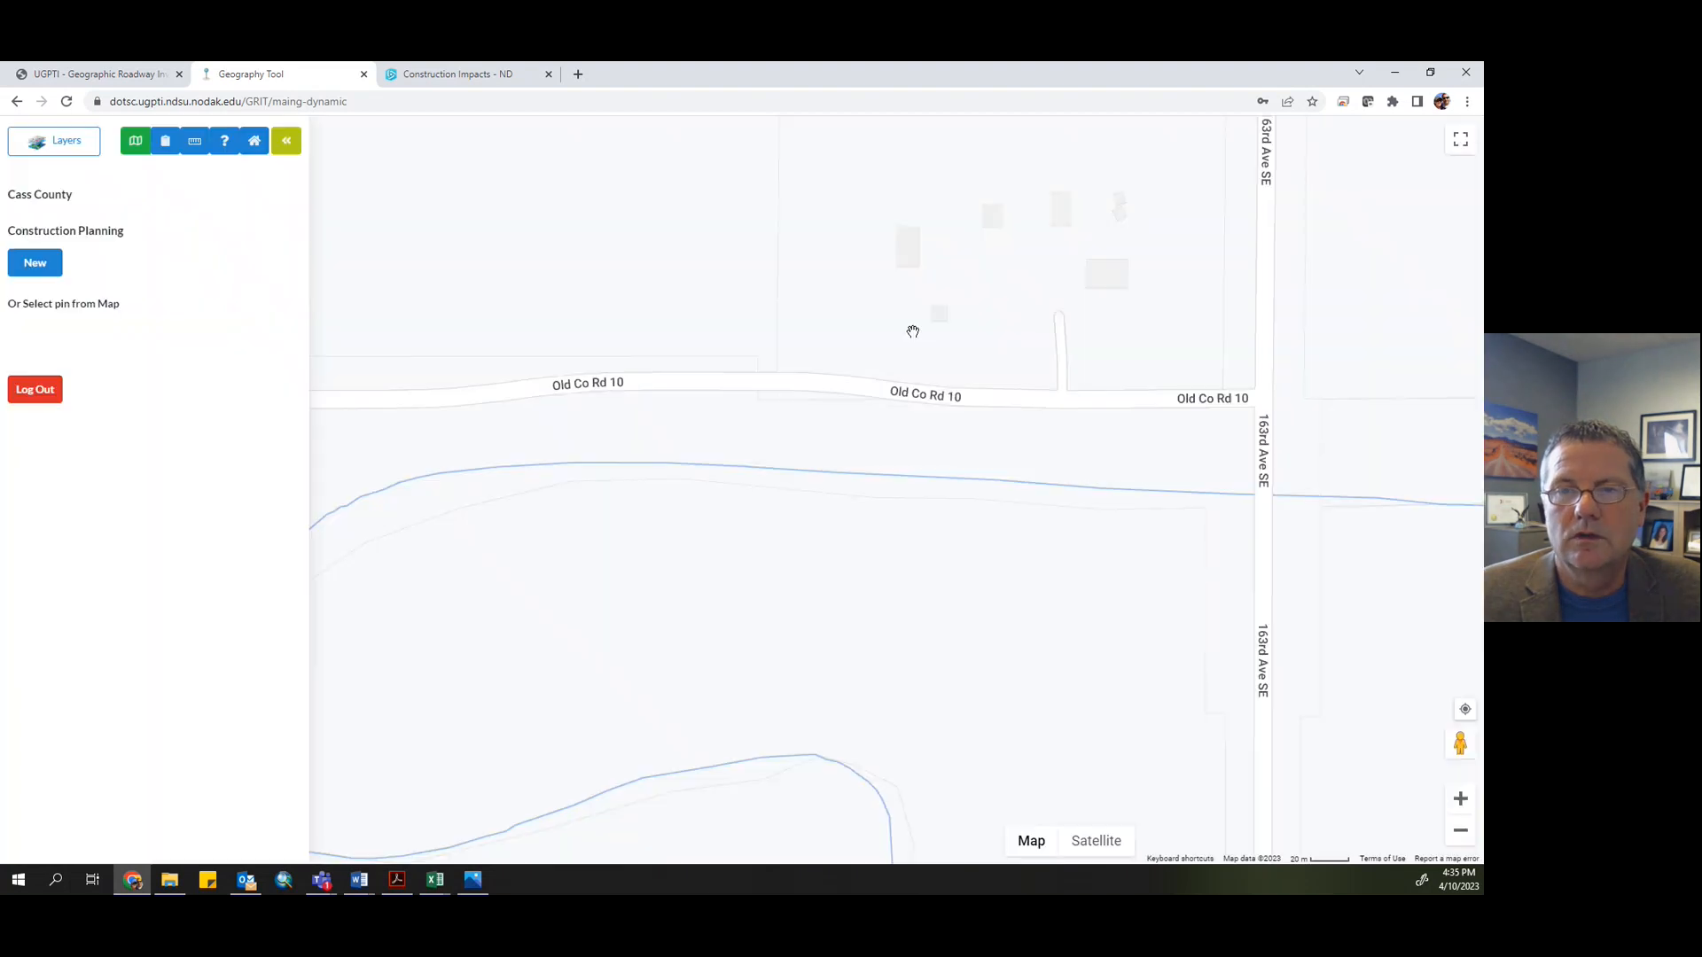
pyautogui.scroll(-3, 803, 571)
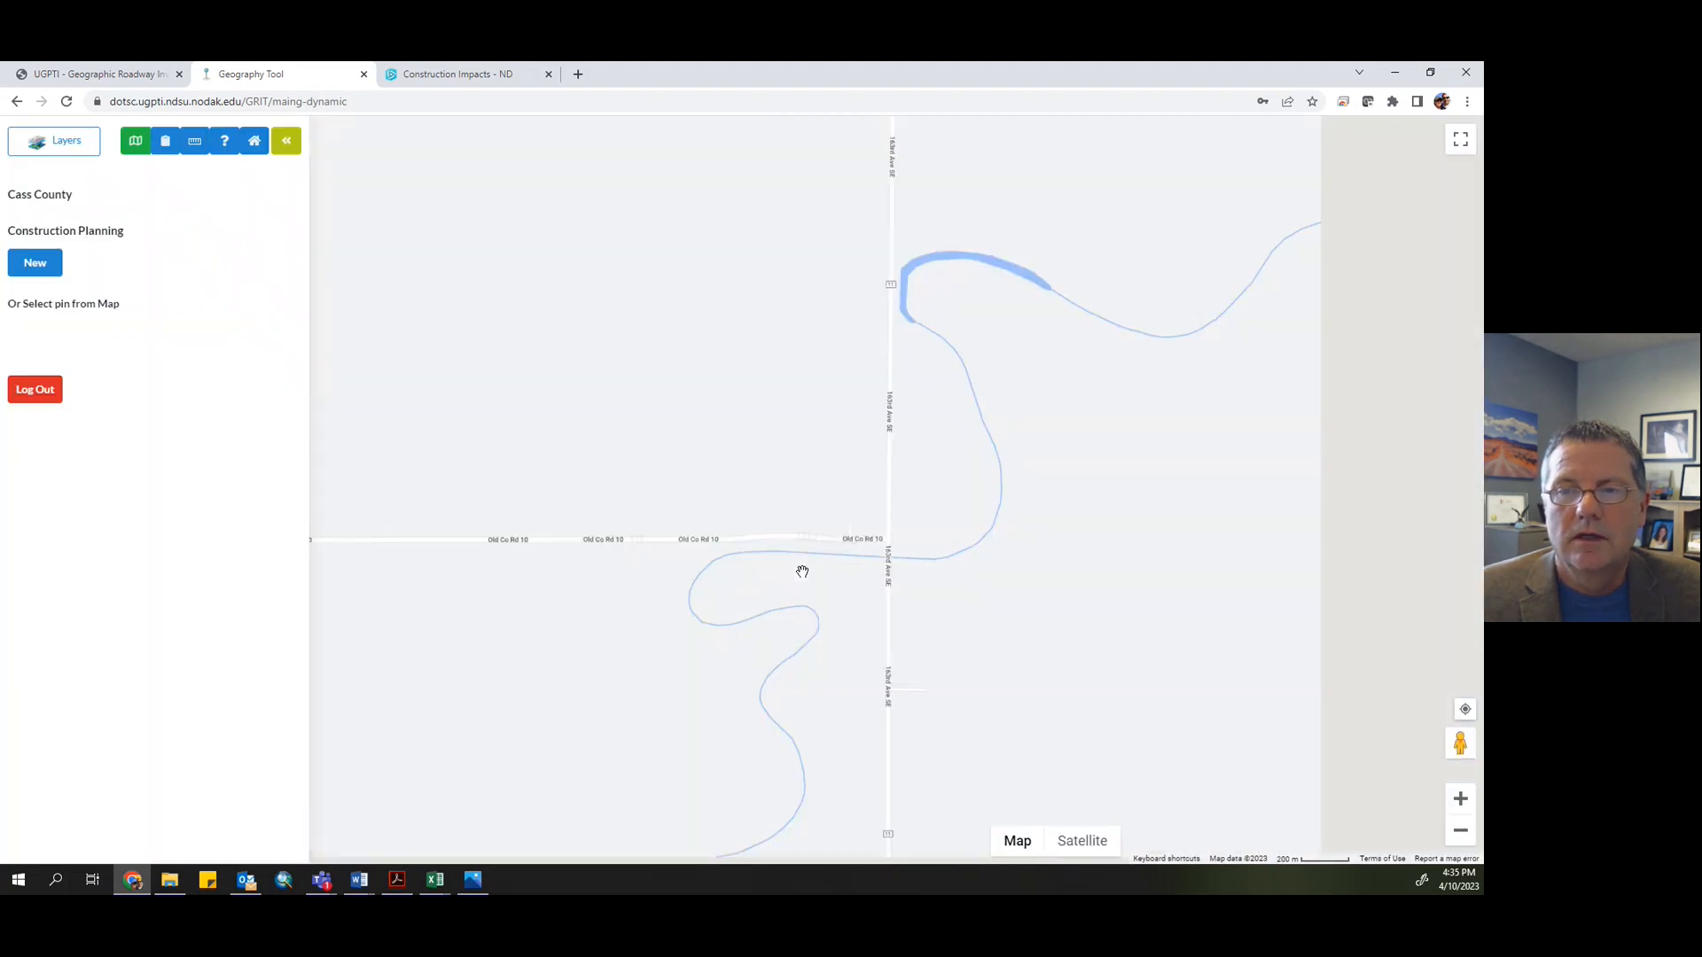
pyautogui.scroll(-1, 803, 571)
pyautogui.scroll(-2, 803, 572)
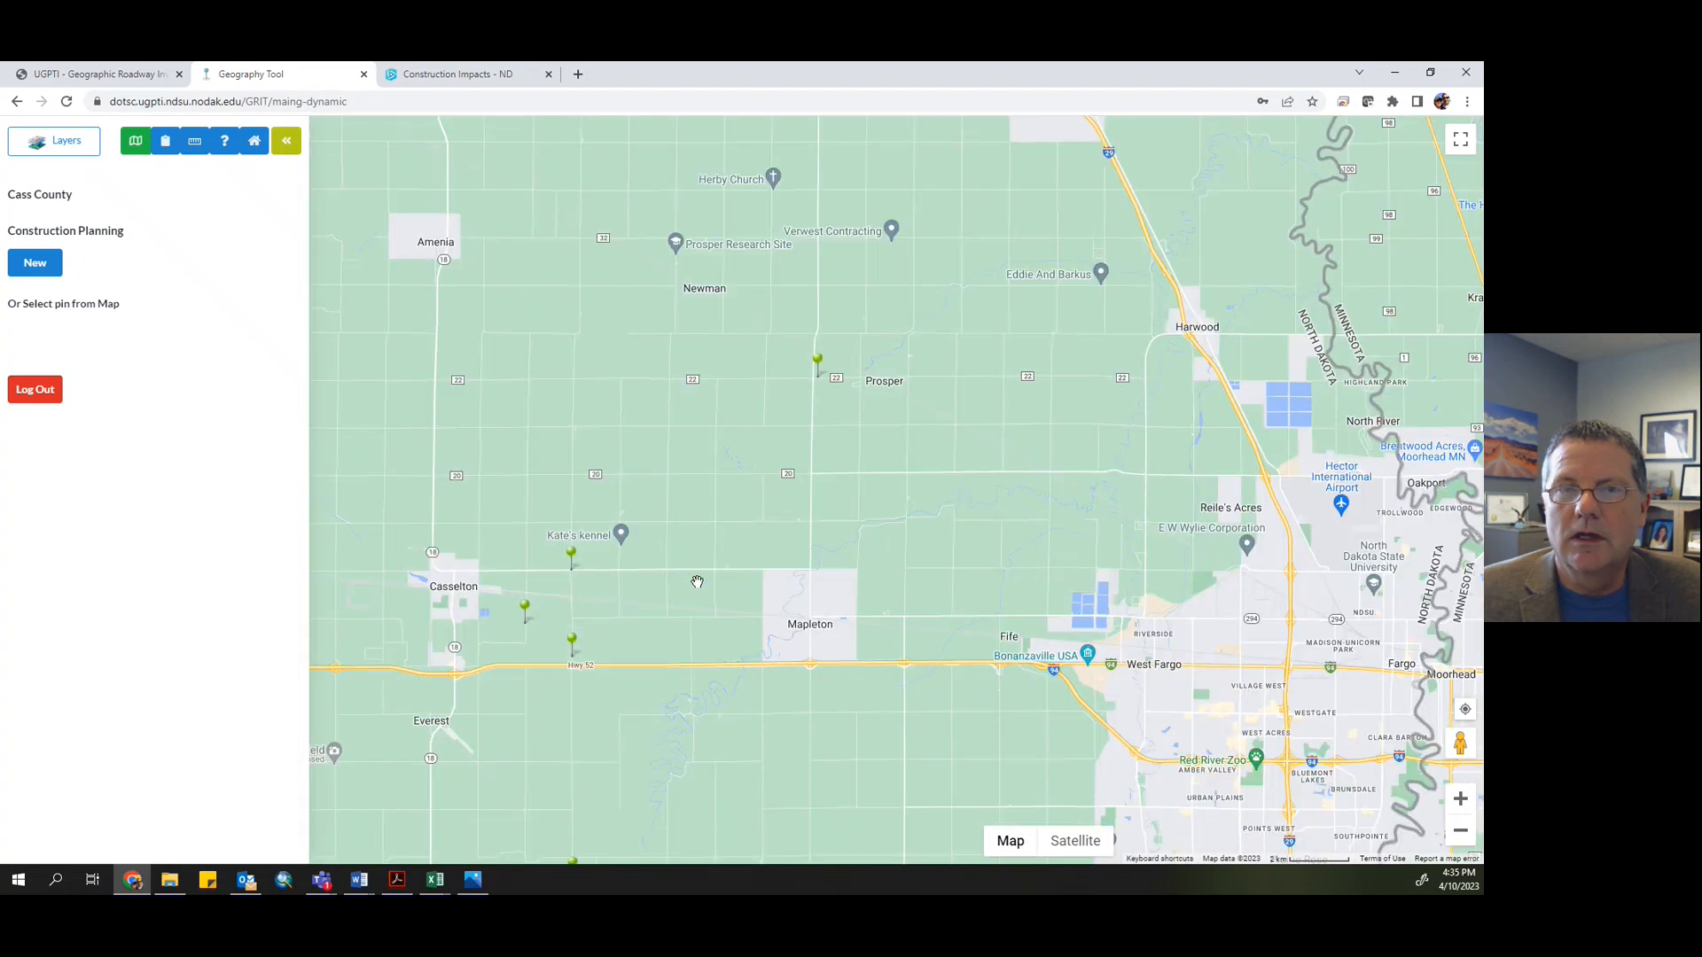
# - Switch to the Construction Impacts - ND map, reload it, and check the area around Casselton for the deleted closure
pyautogui.click(455, 78)
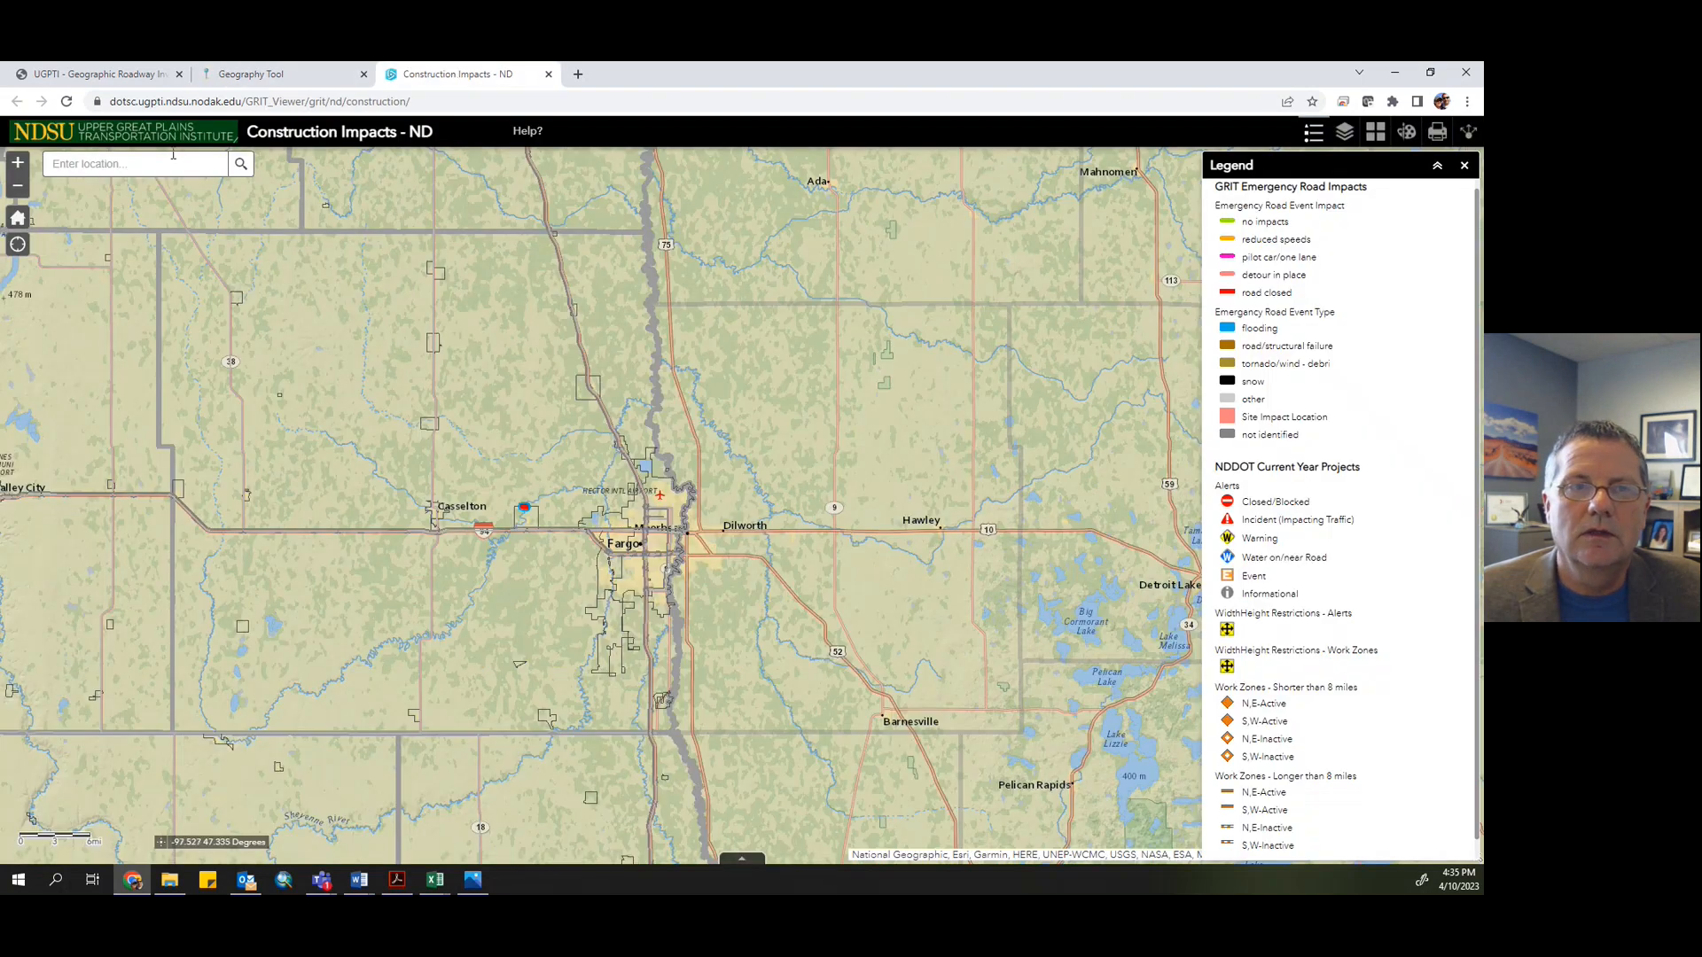
pyautogui.click(65, 102)
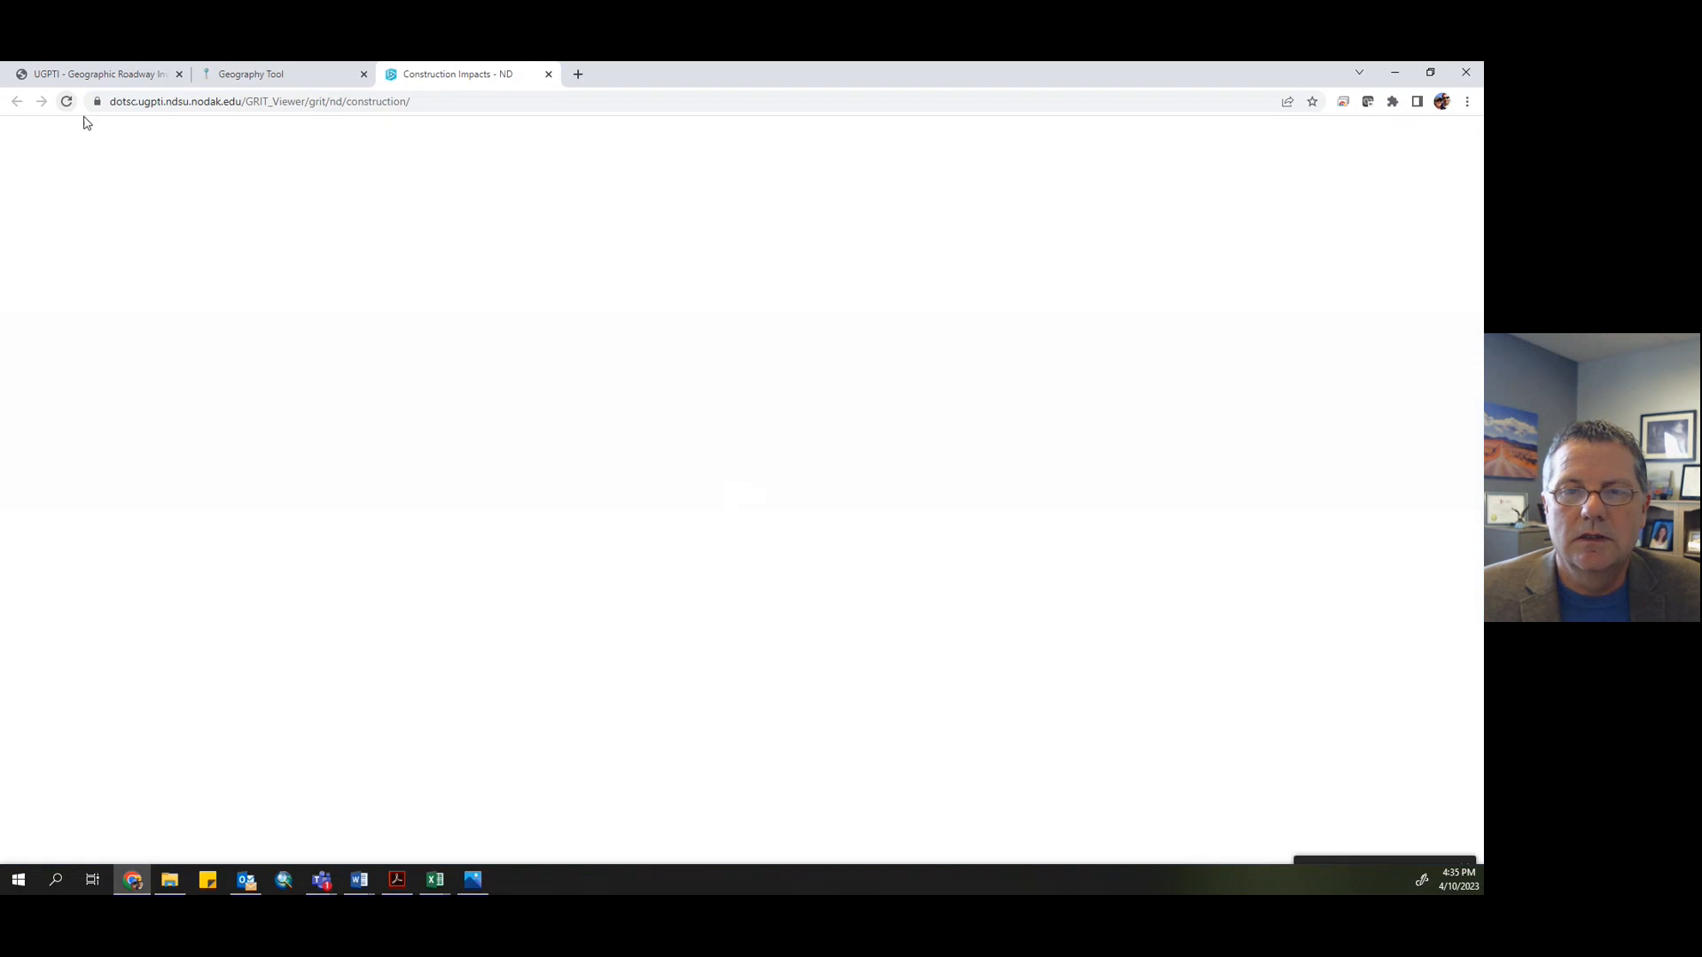
pyautogui.scroll(8, 814, 578)
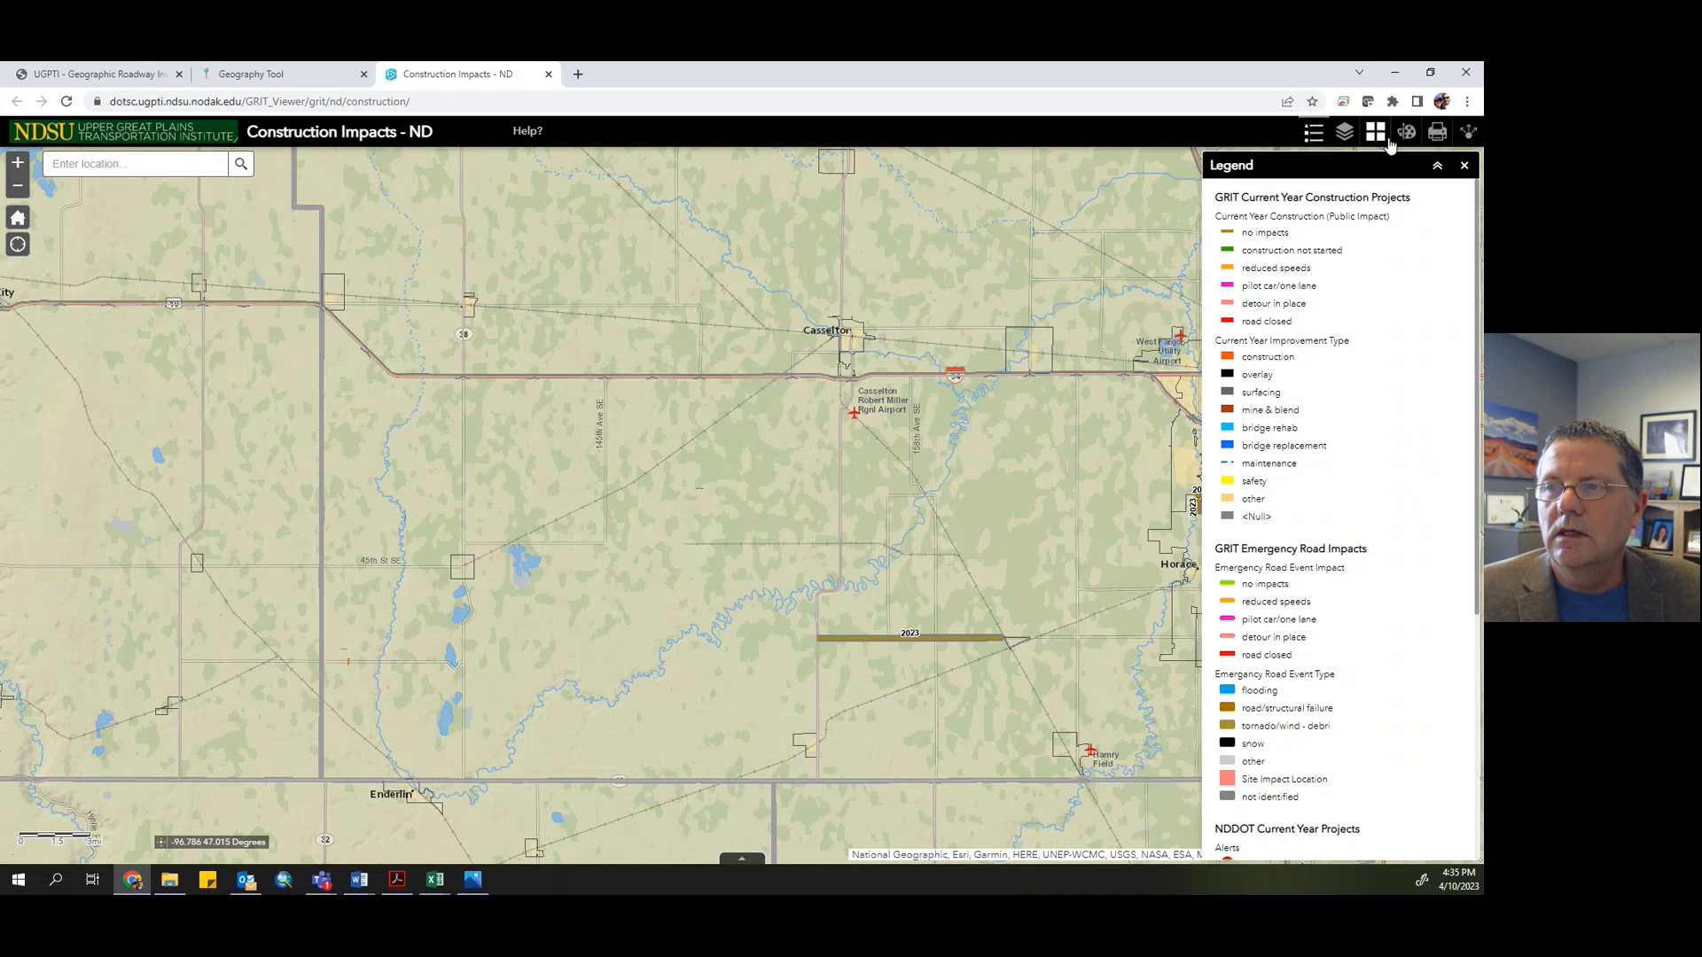
# - Create a share link for the Casselton–Fargo map area, using the current map extent and remembering layers visibility
pyautogui.click(1467, 134)
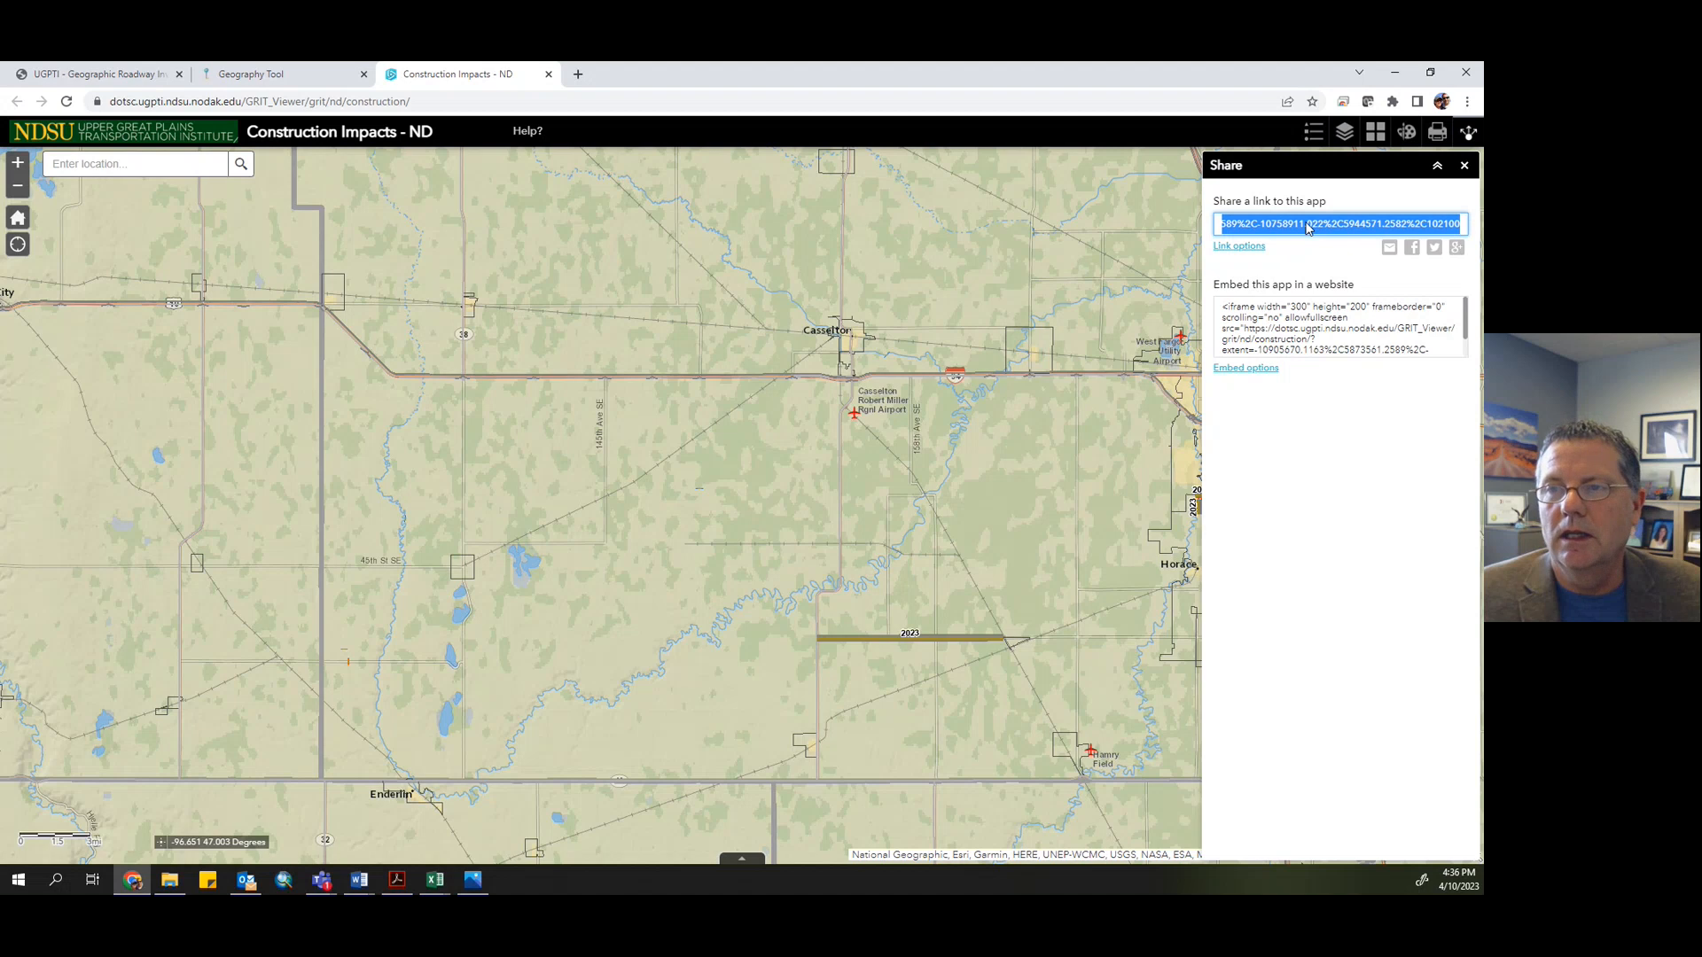
pyautogui.moveTo(922, 313); pyautogui.dragTo(733, 390)
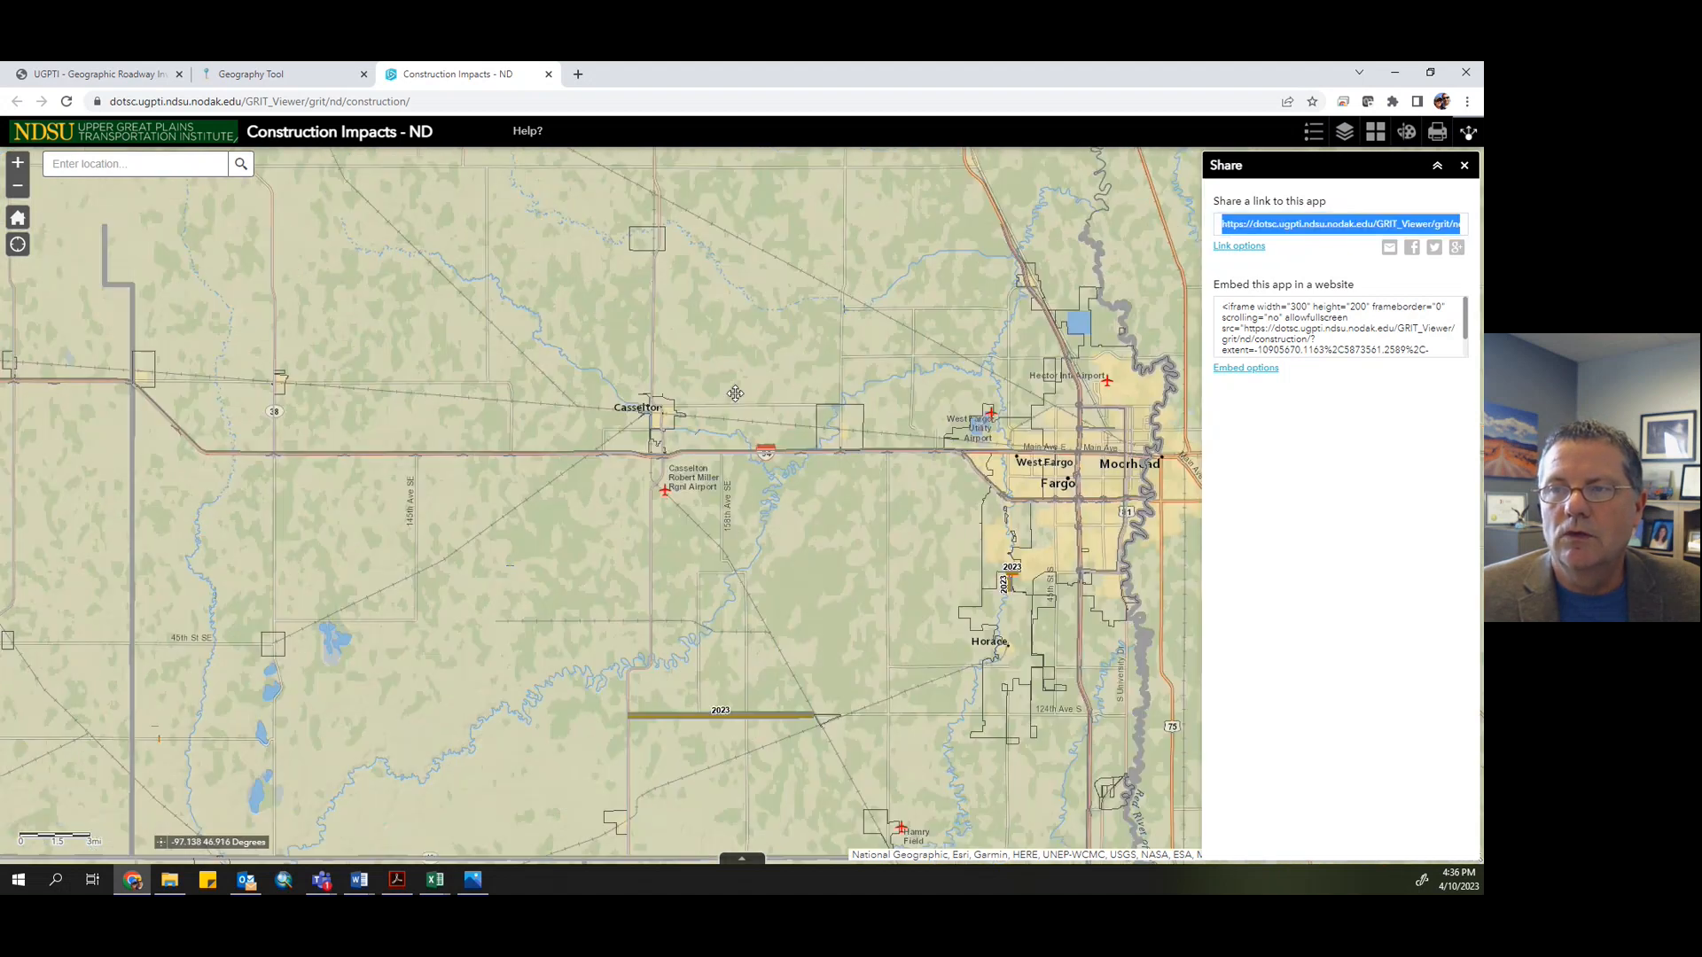
pyautogui.click(1240, 246)
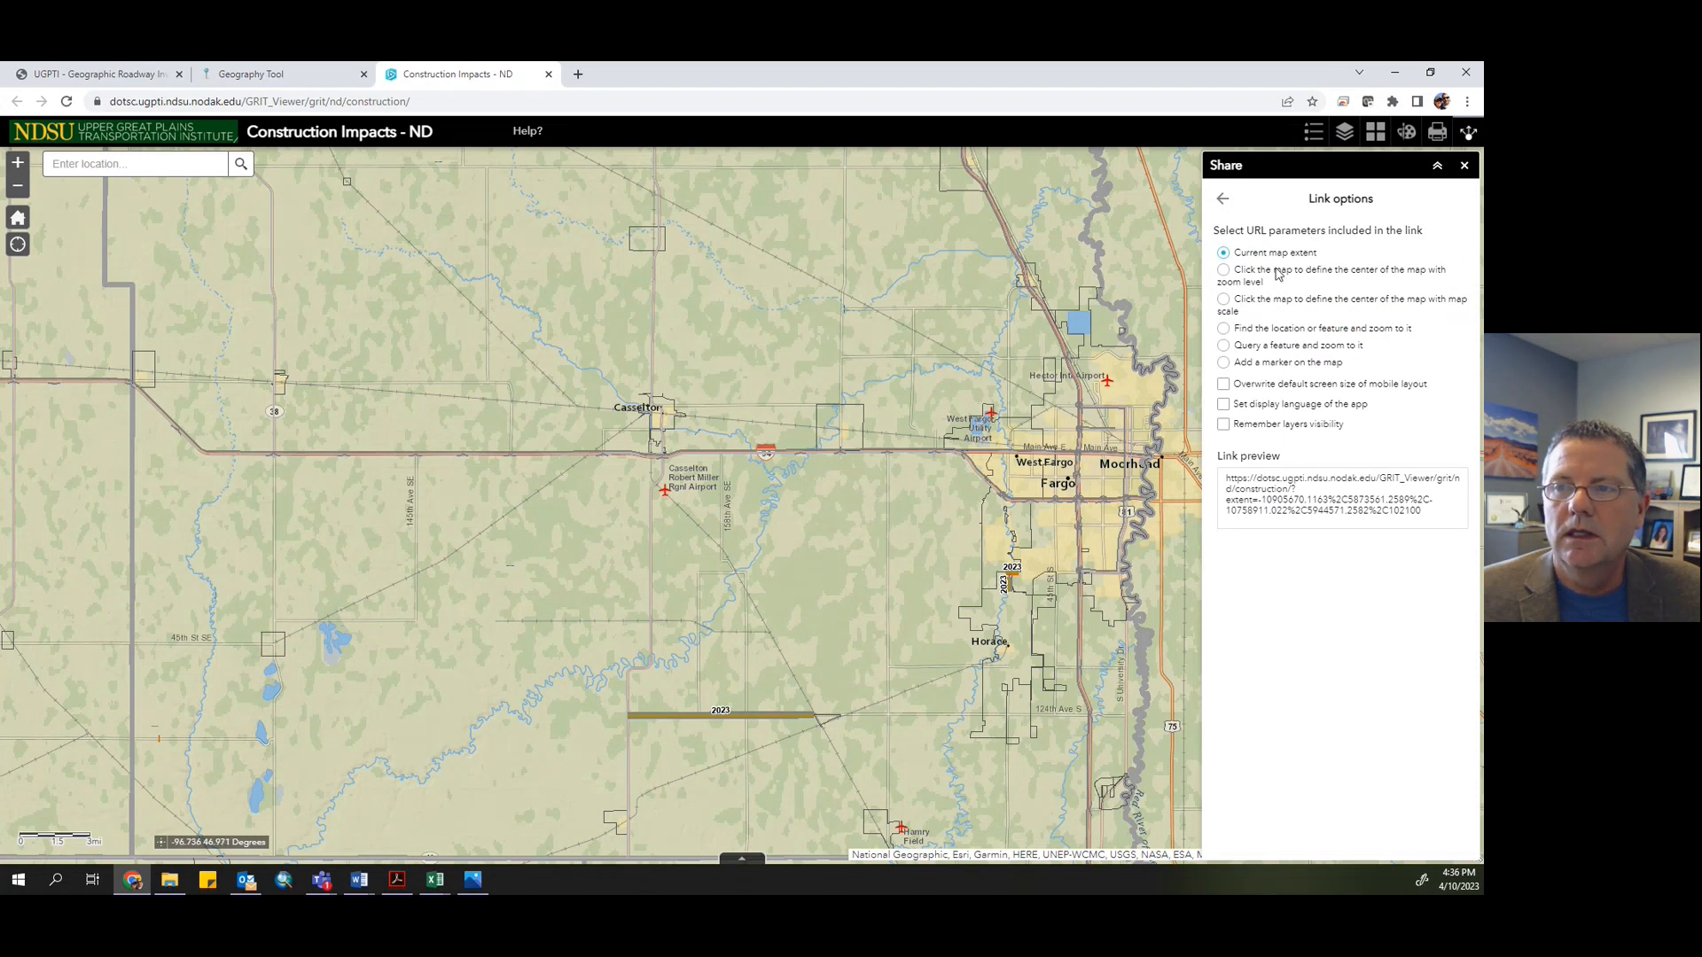
pyautogui.click(1224, 427)
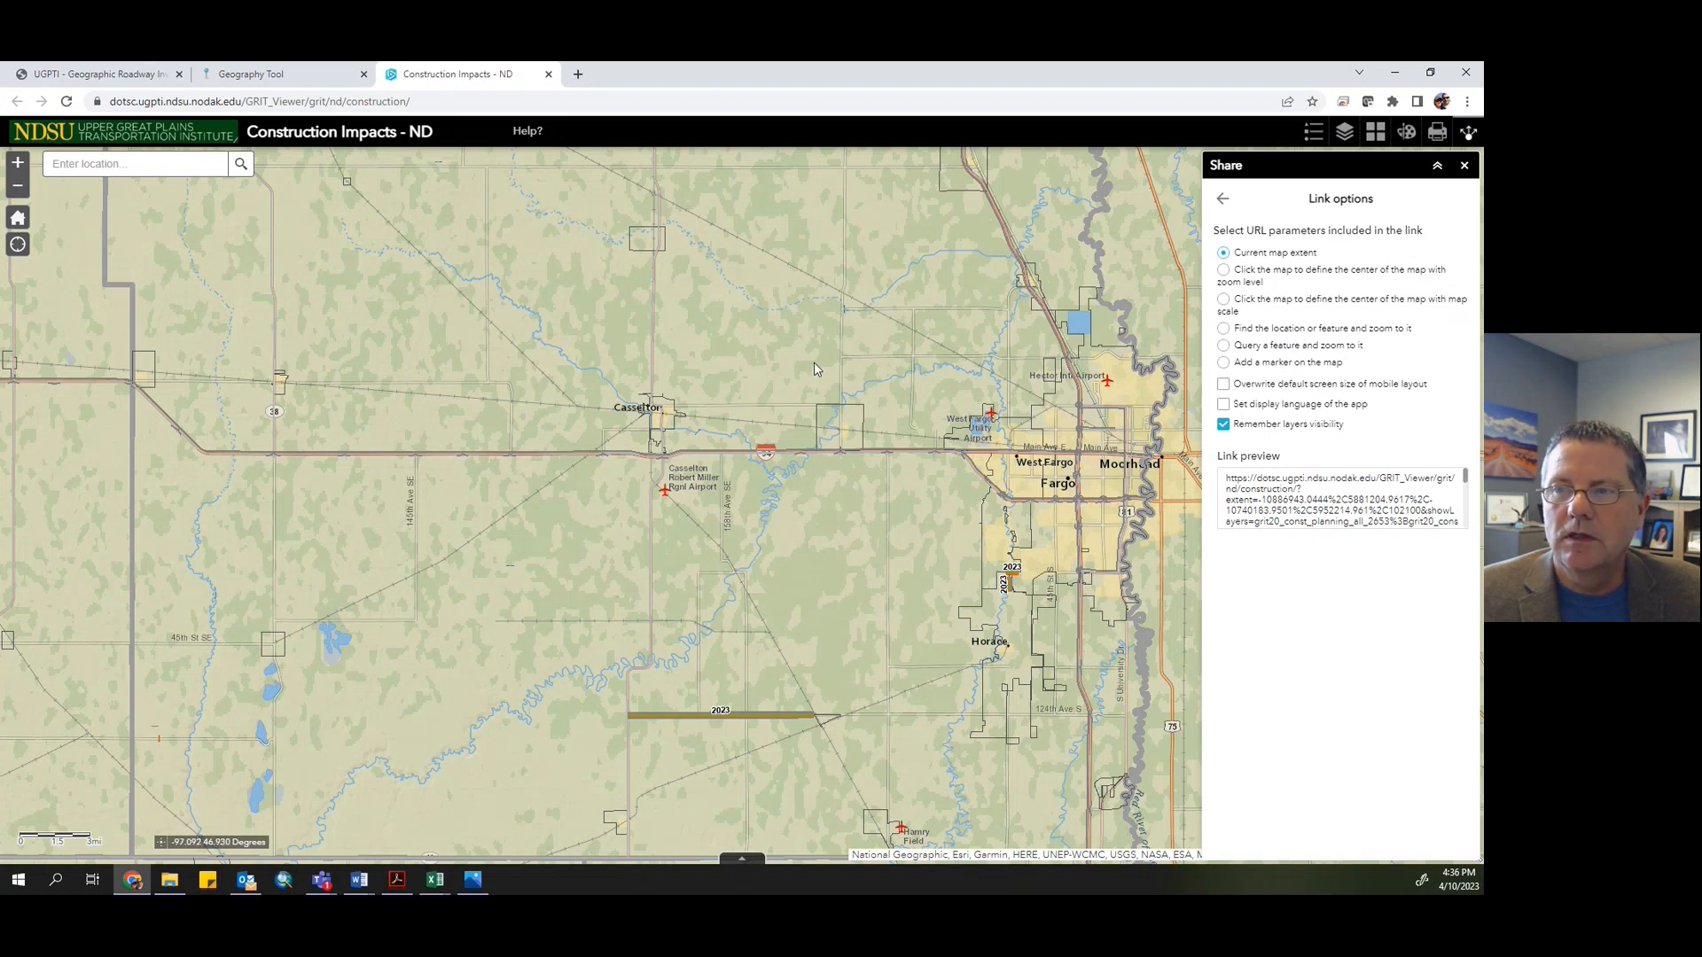
pyautogui.click(1222, 203)
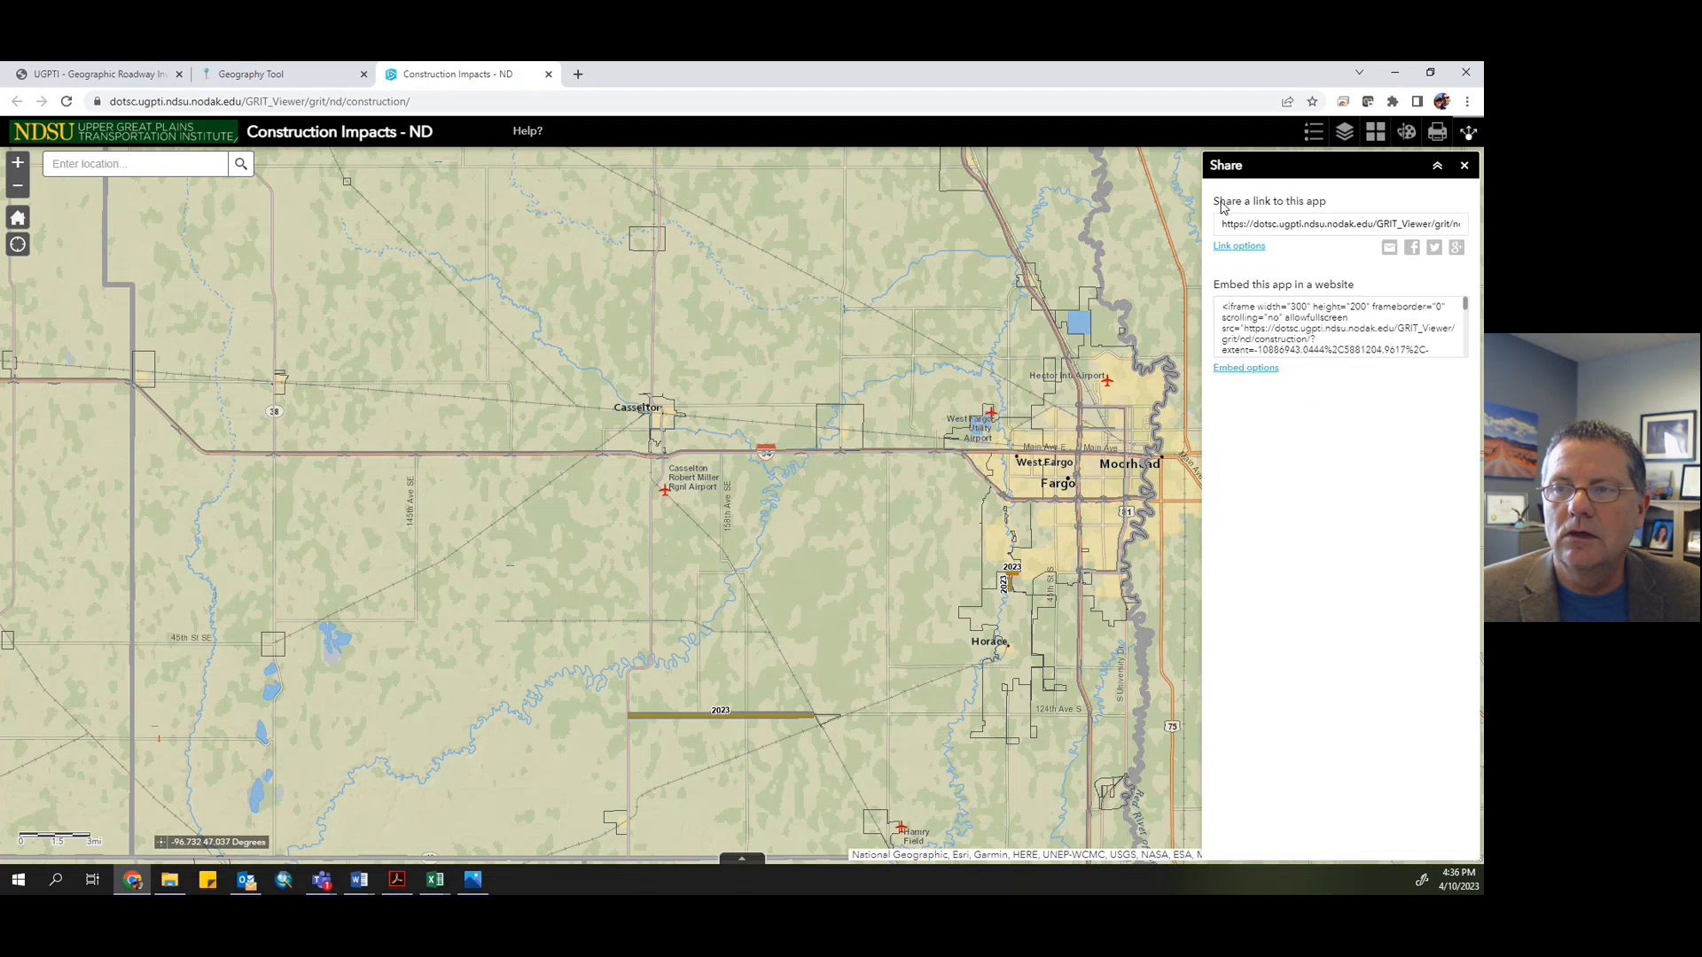